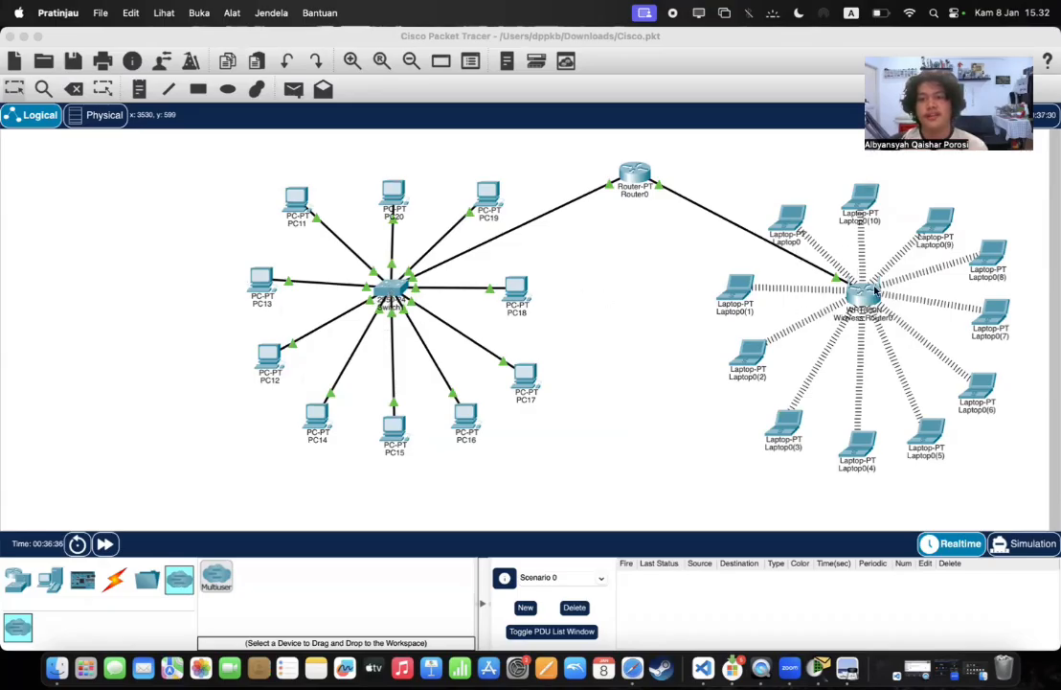
Step: Send a simple PDU from PC20 to PC15 in Simulation mode and play the simulation, pausing it after the exchange
{"action": "scroll", "coordinate": [574, 311], "scroll_direction": "up", "scroll_amount": 2}
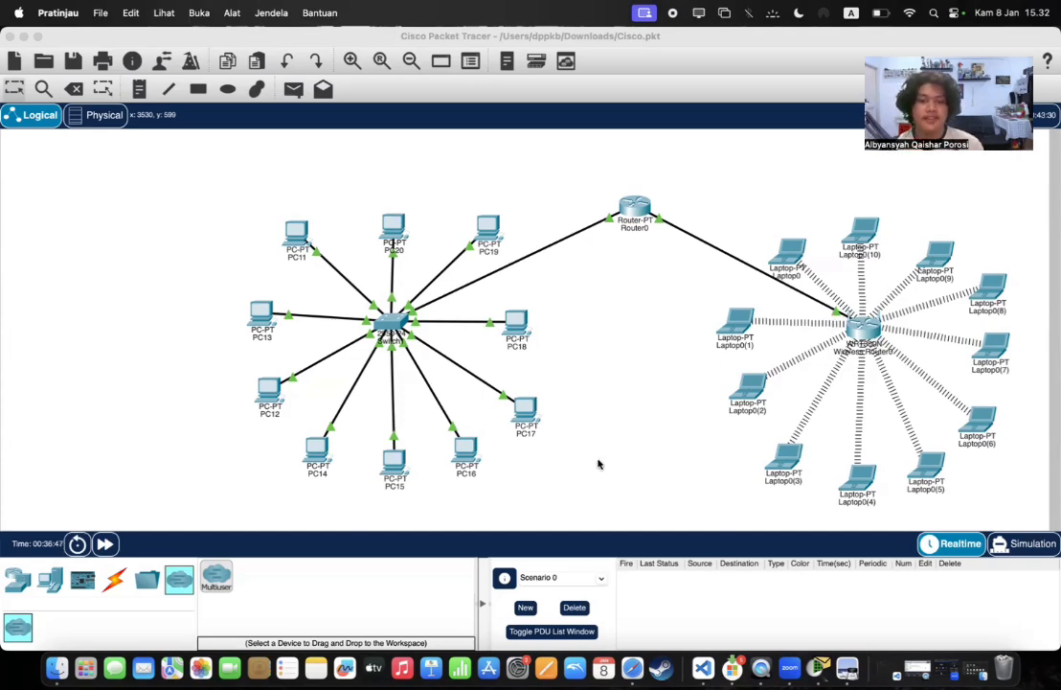
{"action": "left_click", "coordinate": [1012, 546]}
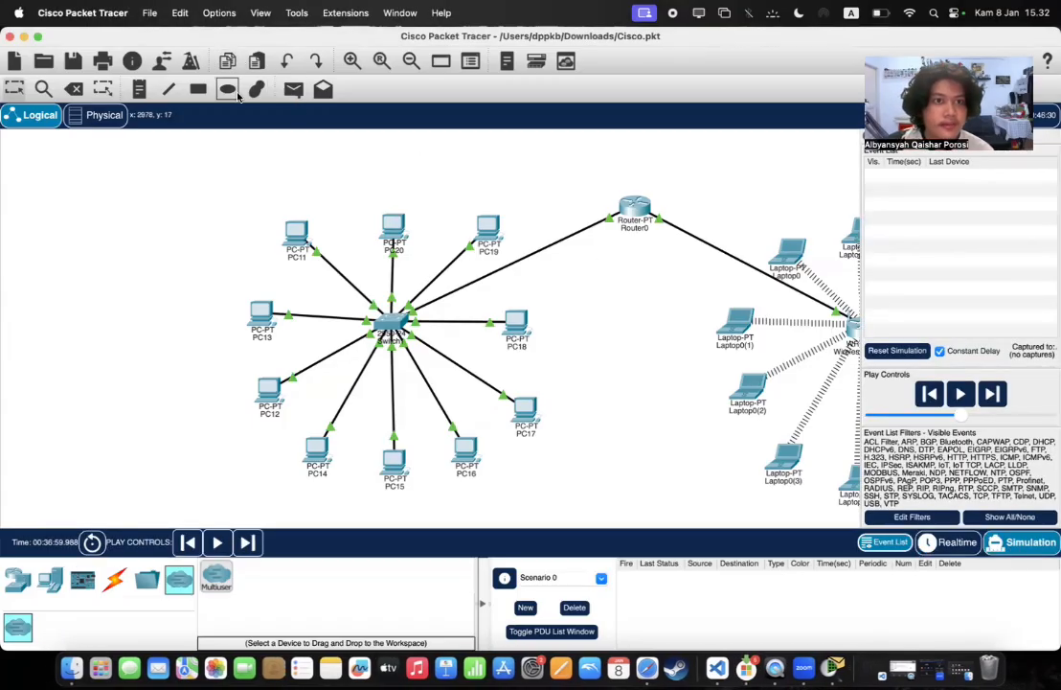
{"action": "left_click", "coordinate": [294, 92]}
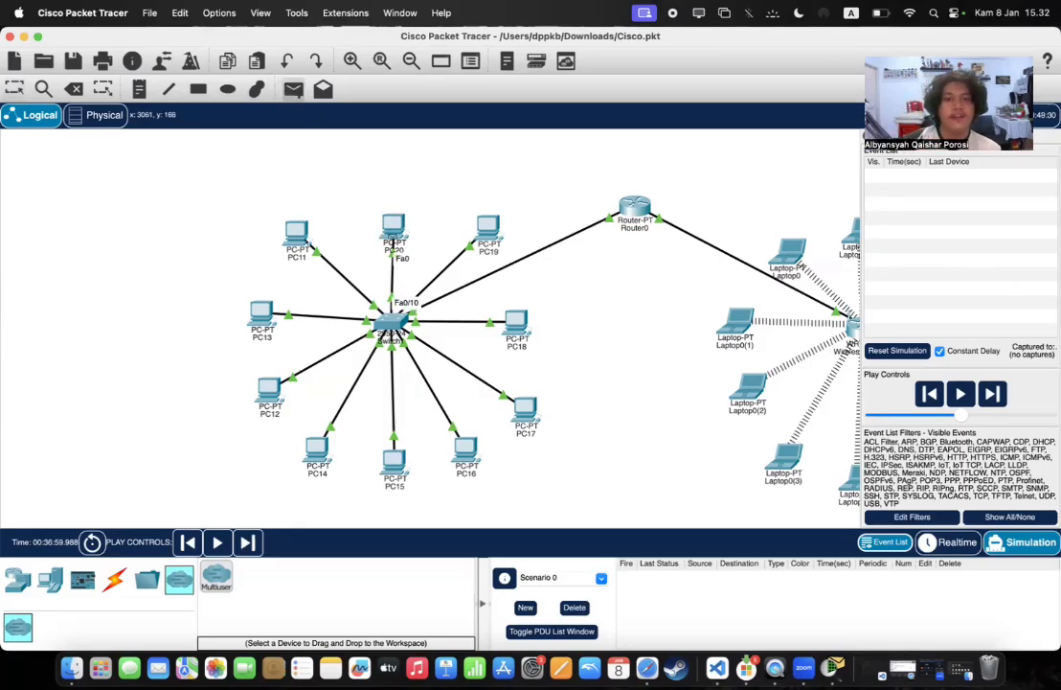
{"action": "left_click", "coordinate": [394, 235]}
{"action": "left_click", "coordinate": [398, 461]}
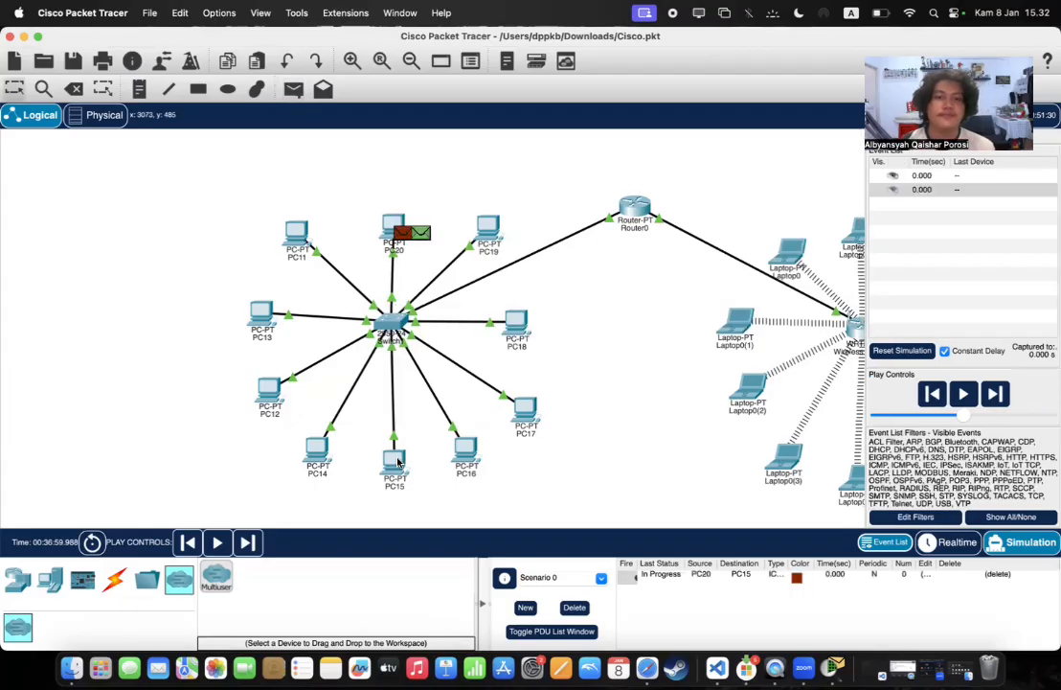
{"action": "left_click", "coordinate": [958, 395]}
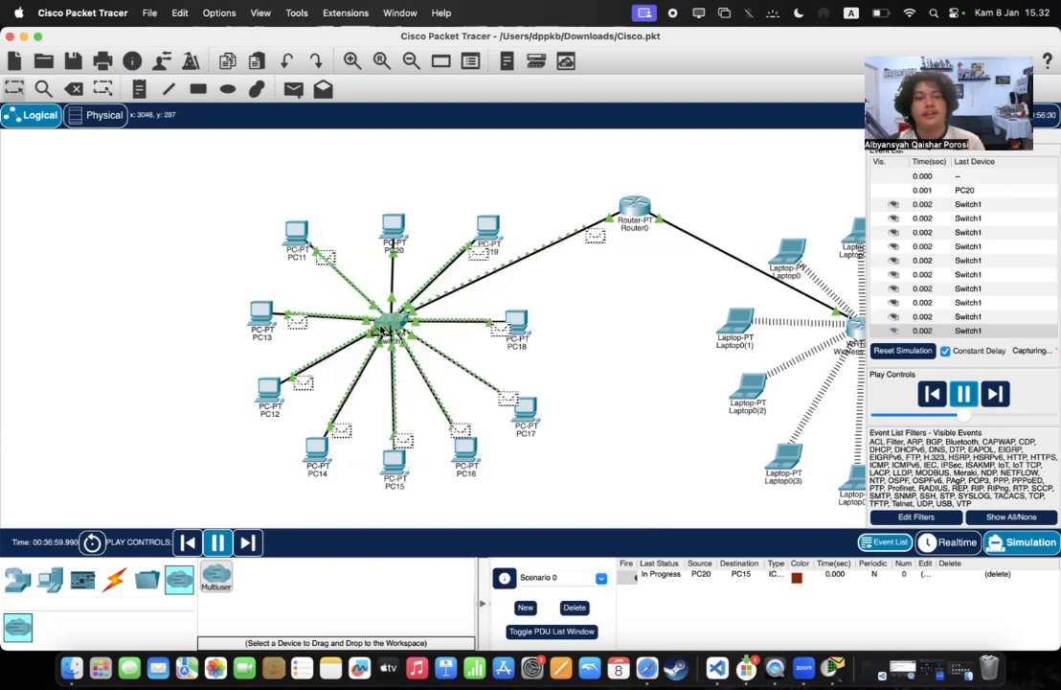
{"action": "mouse_move", "coordinate": [388, 323]}
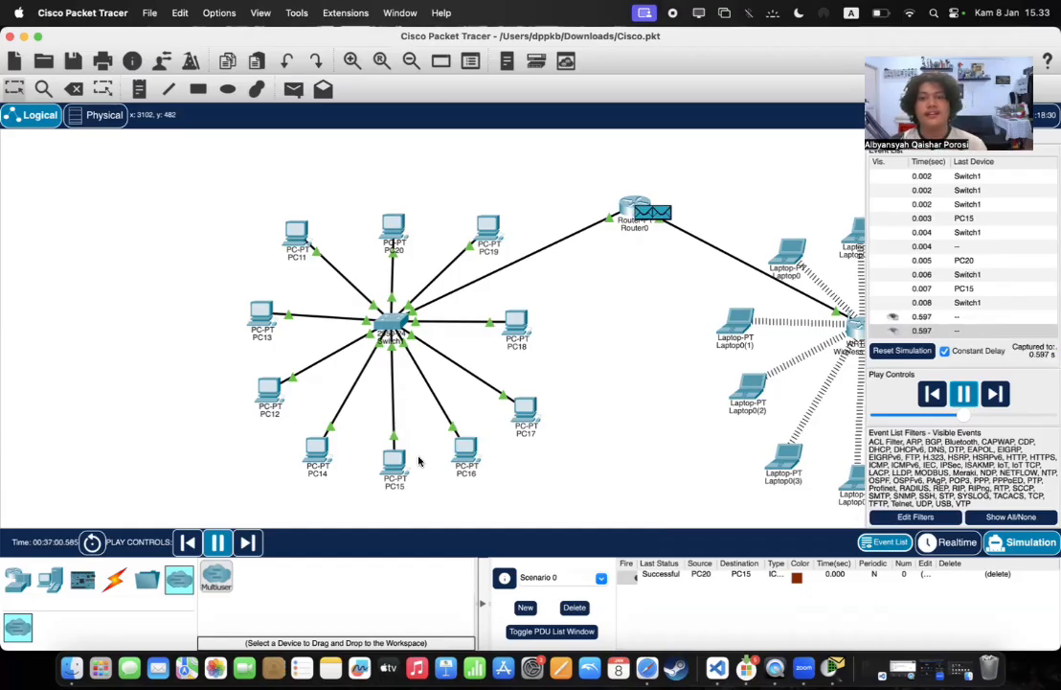
{"action": "left_click", "coordinate": [958, 393]}
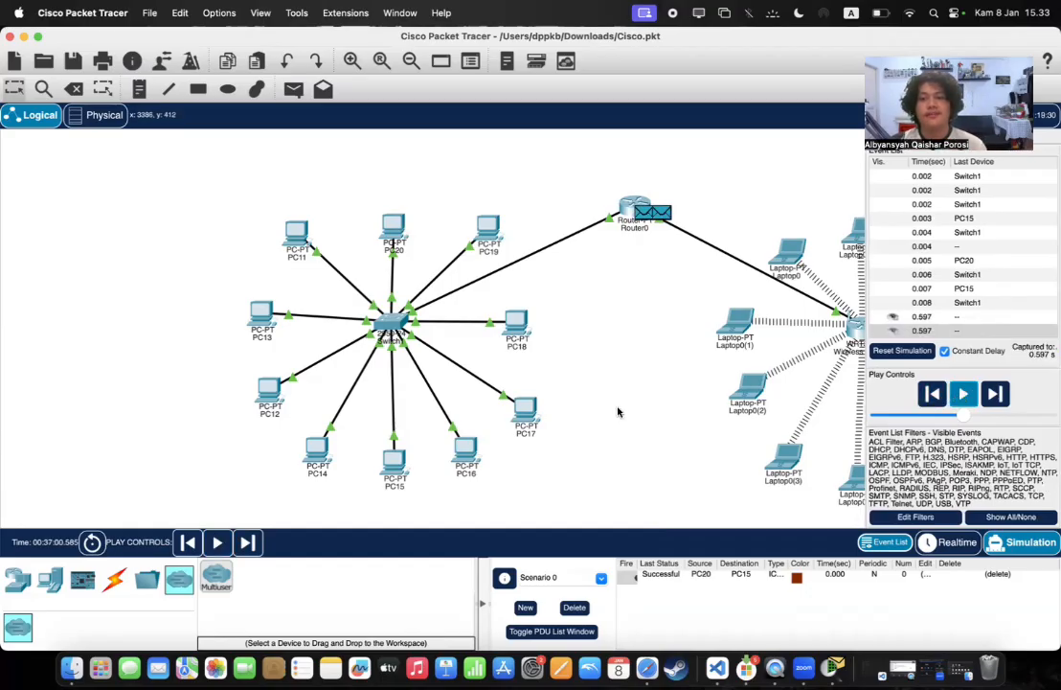
Step: Send a simple PDU from Laptop0(4) to Laptop0(10) and play the simulation
{"action": "scroll", "coordinate": [618, 412], "scroll_direction": "right", "scroll_amount": 10}
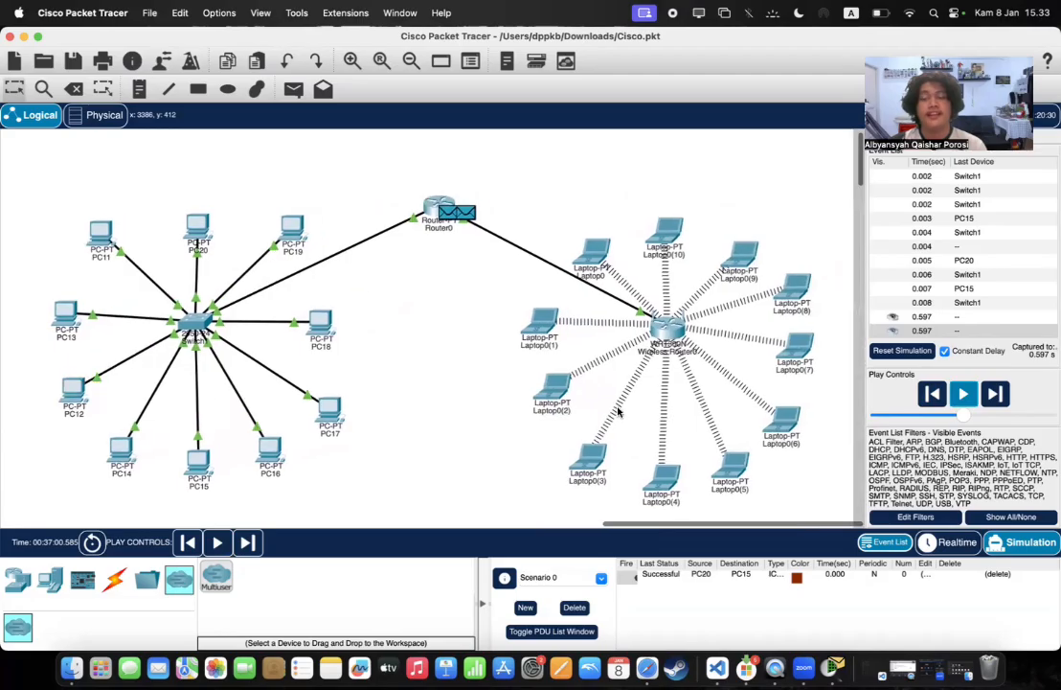
{"action": "left_click", "coordinate": [293, 89]}
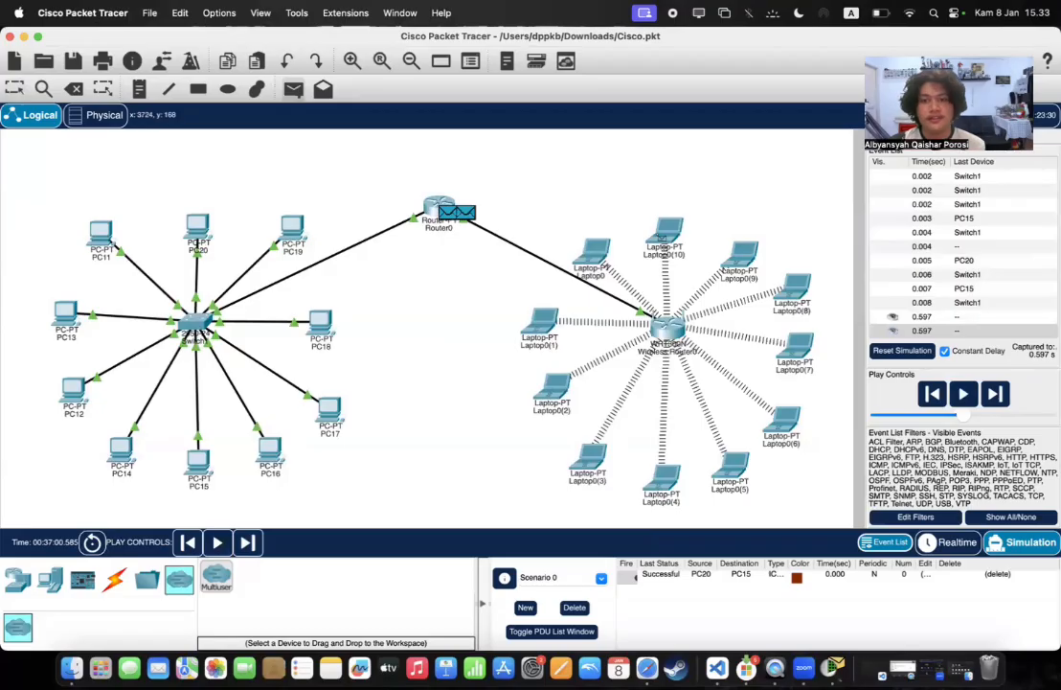
{"action": "mouse_move", "coordinate": [667, 231]}
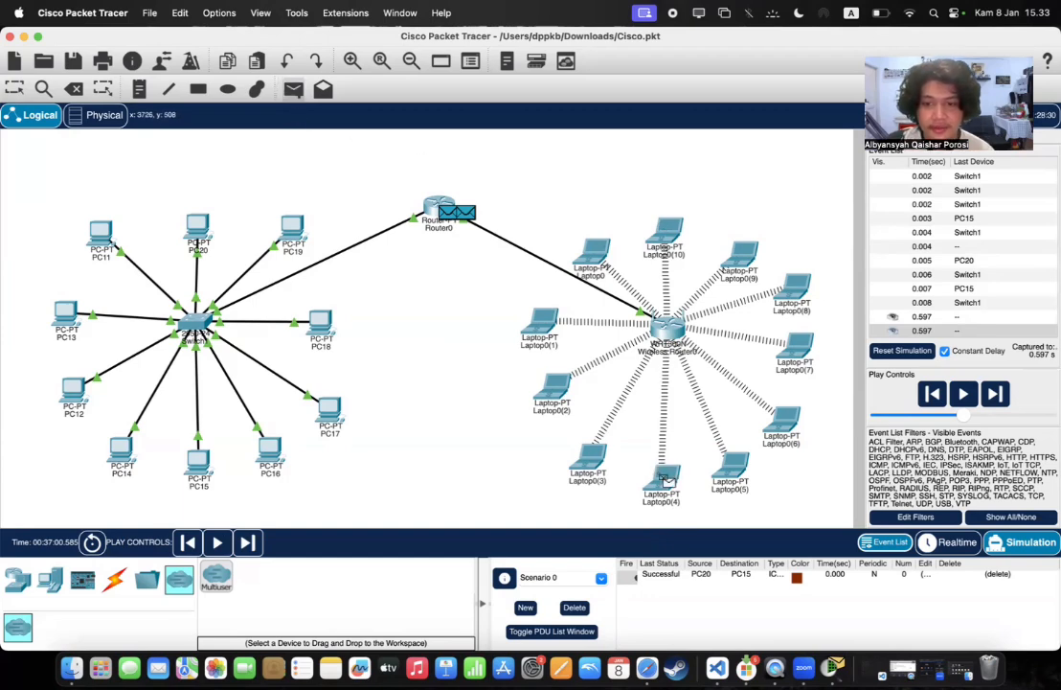
{"action": "left_click", "coordinate": [661, 476]}
{"action": "left_click", "coordinate": [667, 238]}
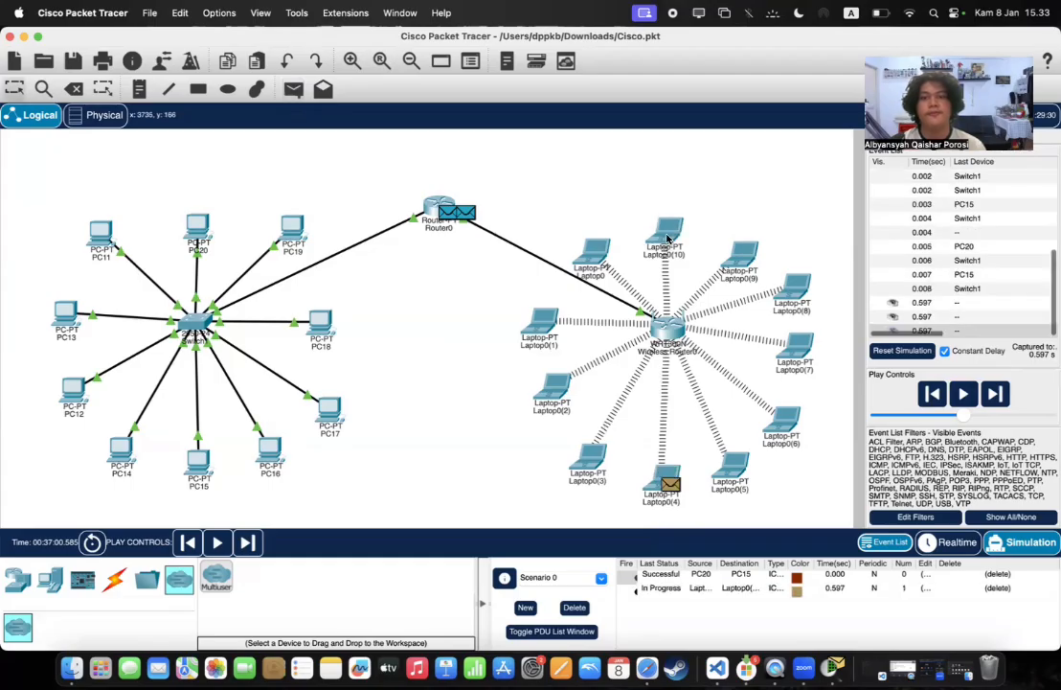
{"action": "left_click", "coordinate": [964, 393]}
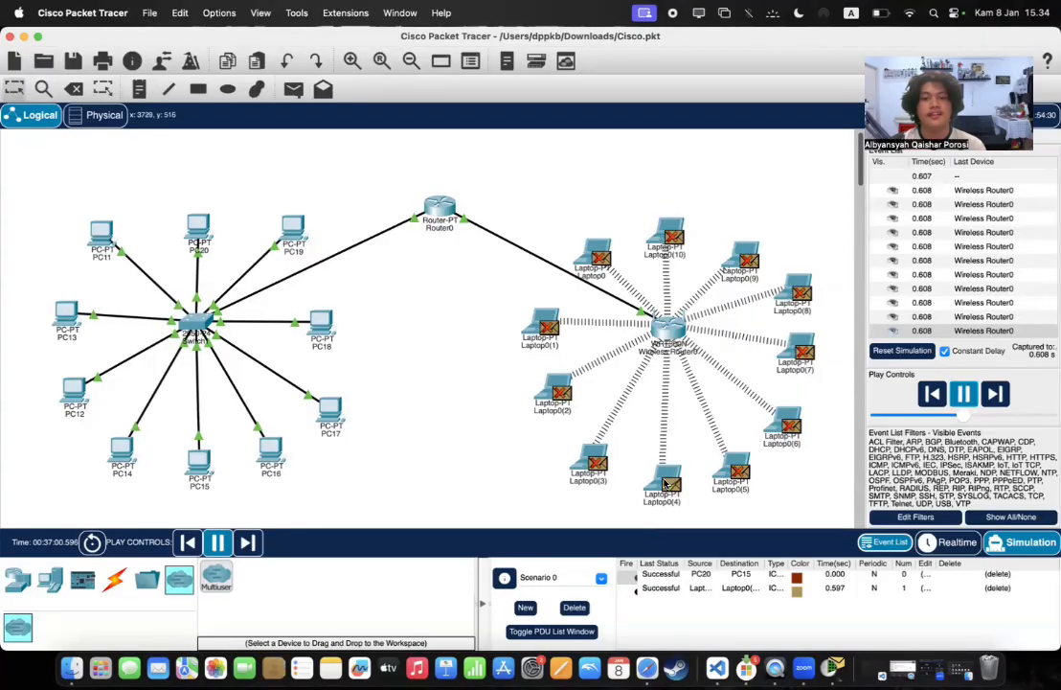
Step: Examine how the packets travel through the wireless router, Router0 and the switch to the end devices, and pause the simulation
{"action": "mouse_move", "coordinate": [660, 484]}
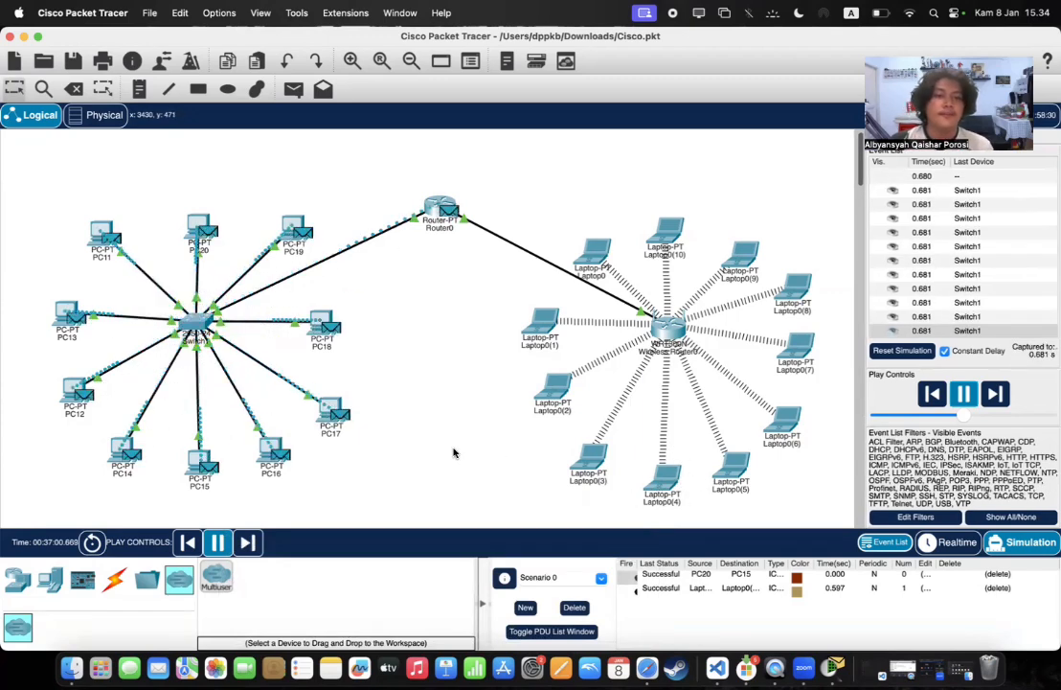
{"action": "scroll", "coordinate": [455, 450], "scroll_direction": "left", "scroll_amount": 3}
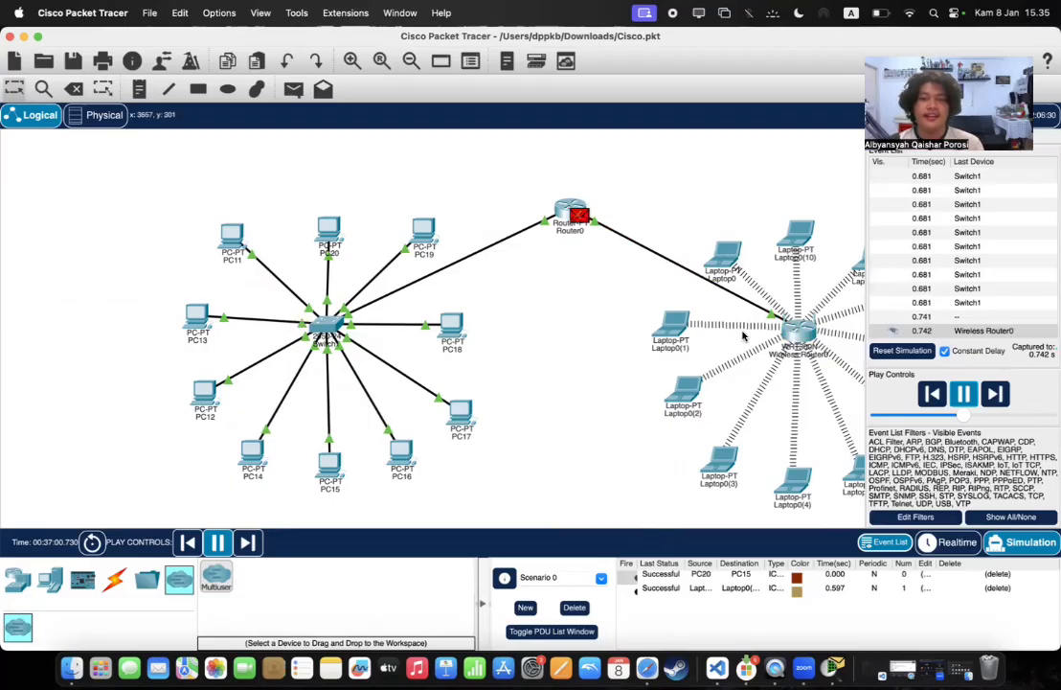
{"action": "scroll", "coordinate": [742, 335], "scroll_direction": "right", "scroll_amount": 3}
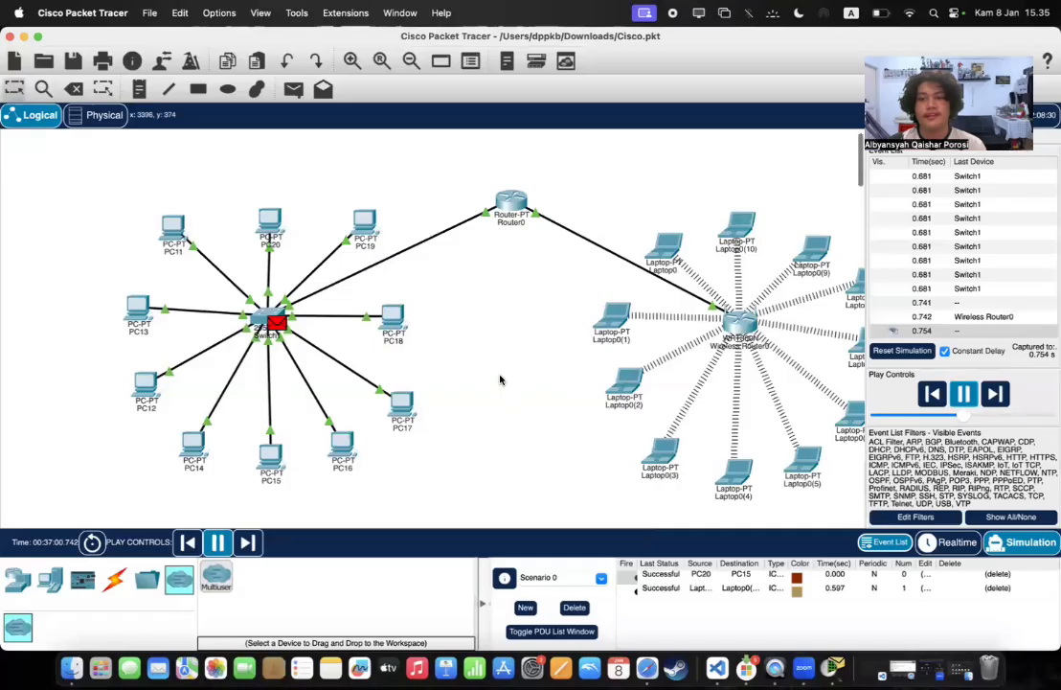
{"action": "scroll", "coordinate": [500, 380], "scroll_direction": "up", "scroll_amount": 2}
{"action": "scroll", "coordinate": [500, 380], "scroll_direction": "right", "scroll_amount": 2}
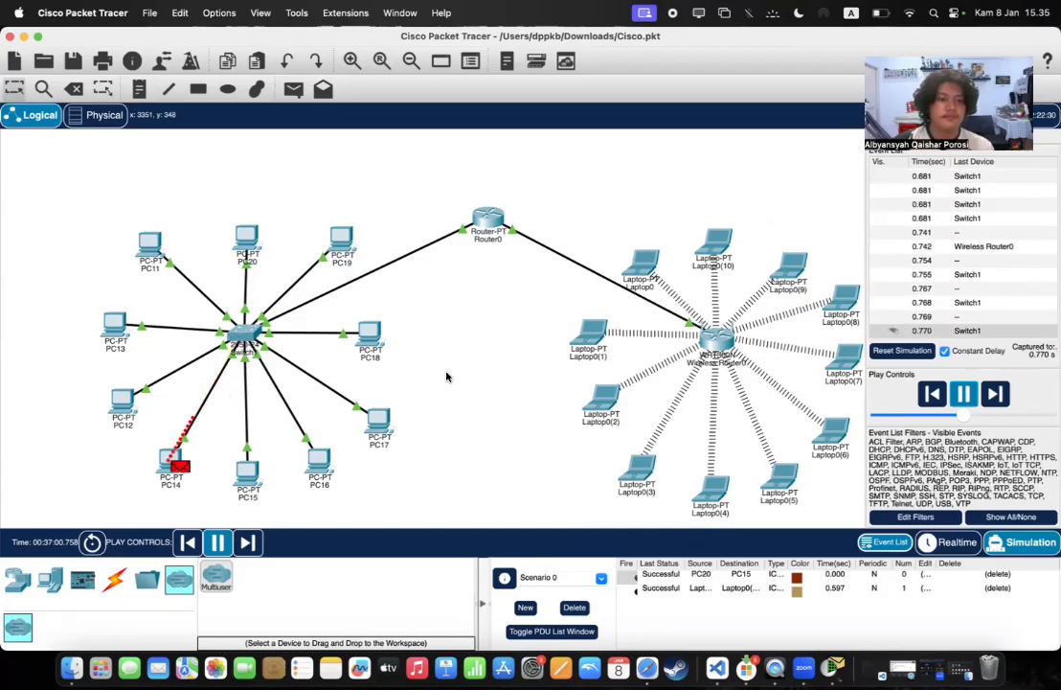
{"action": "scroll", "coordinate": [446, 375], "scroll_direction": "left", "scroll_amount": 5}
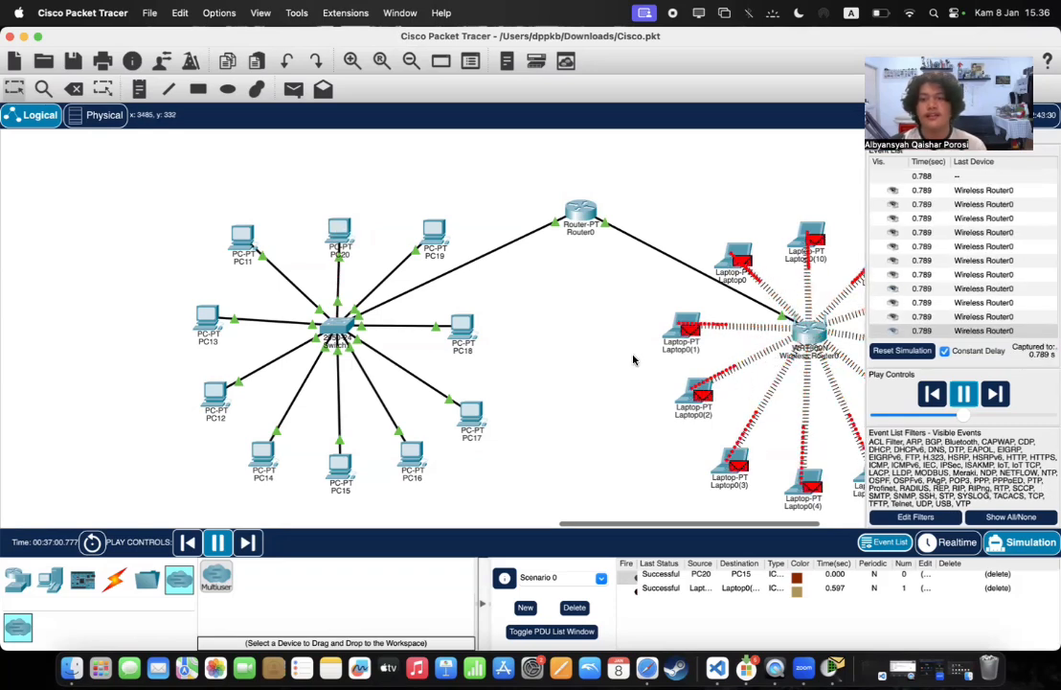
{"action": "scroll", "coordinate": [637, 387], "scroll_direction": "right", "scroll_amount": 3}
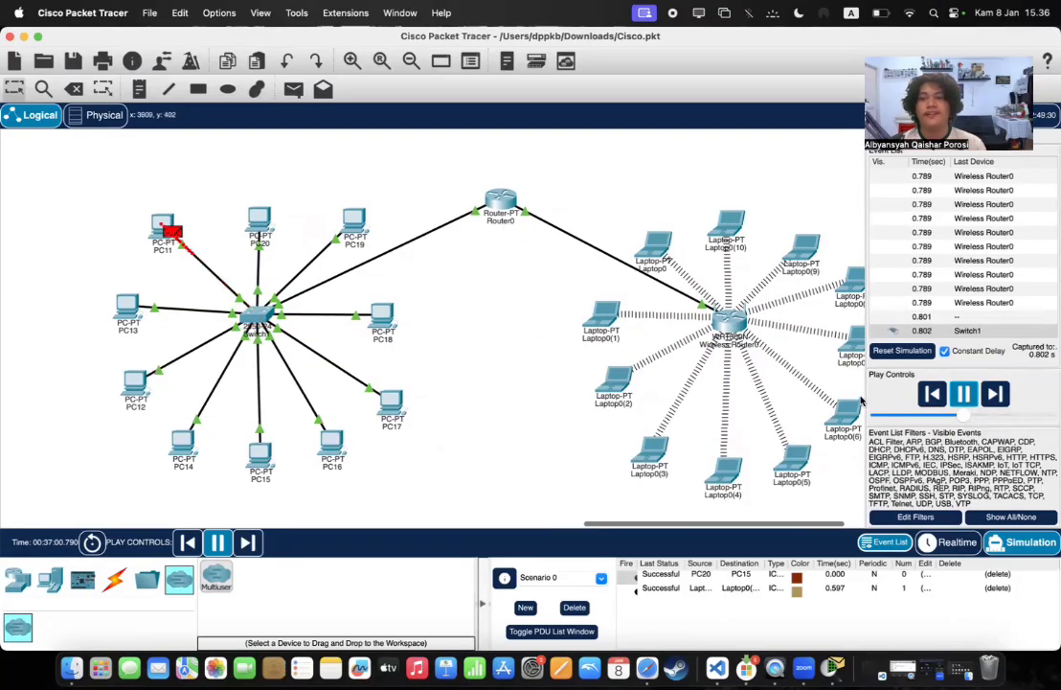
{"action": "left_click", "coordinate": [965, 397]}
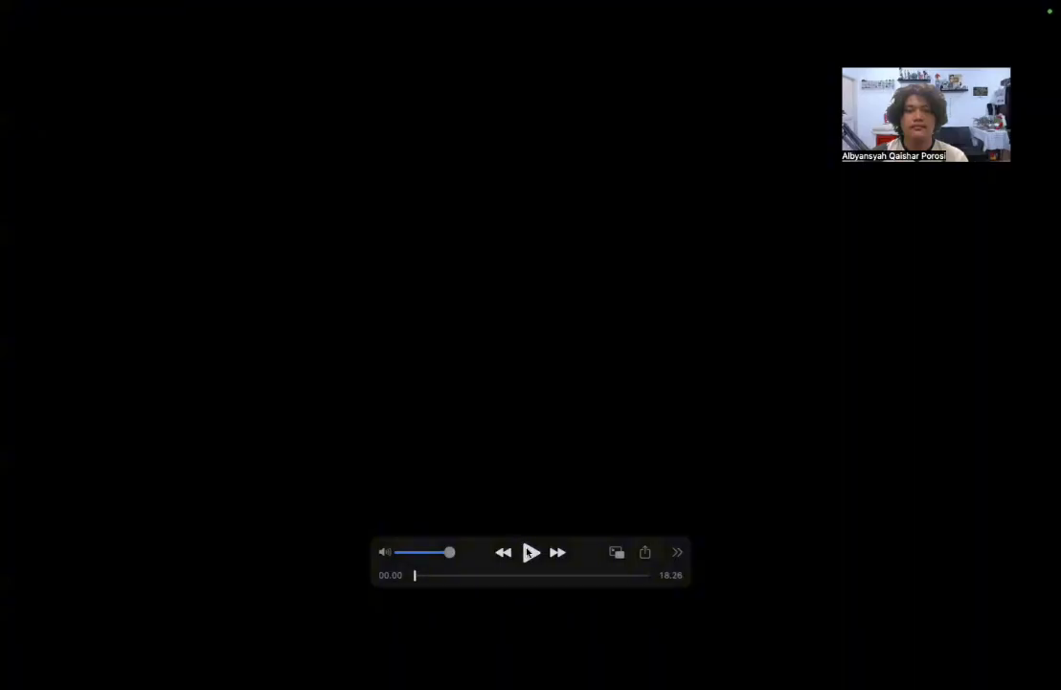
Step: Start playback of the recorded video in the media player
{"action": "left_click", "coordinate": [526, 554]}
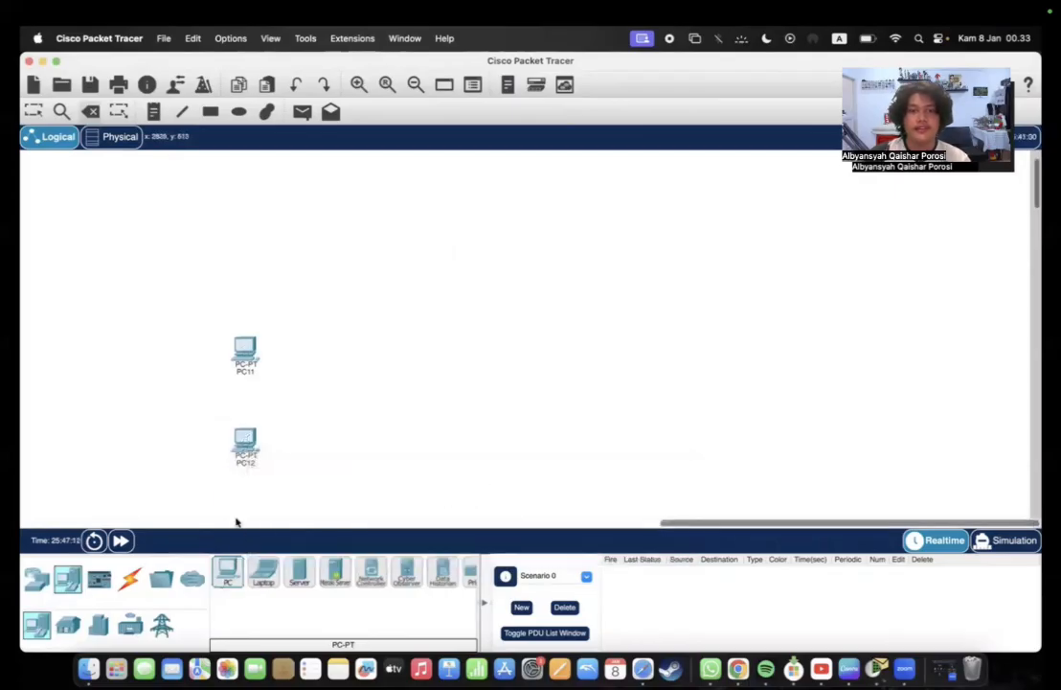
Step: Add four more PCs to the workspace: two beside PC11 and PC12, and two continuing the upper row
{"action": "left_click_drag", "start_coordinate": [227, 577], "coordinate": [316, 357]}
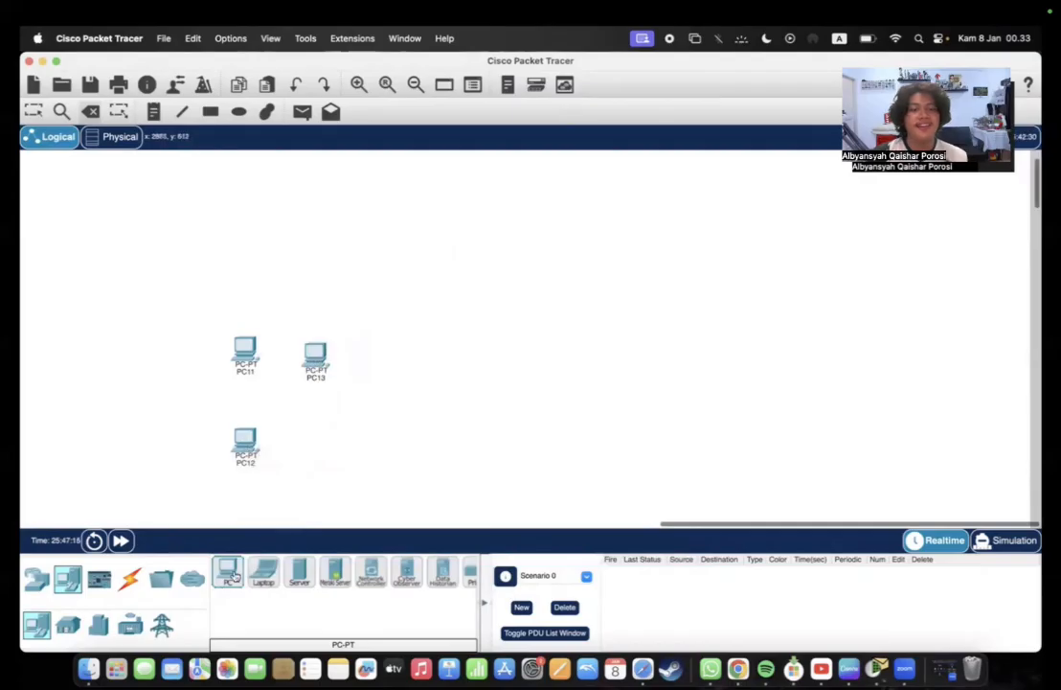
{"action": "left_click_drag", "start_coordinate": [227, 573], "coordinate": [315, 445]}
{"action": "left_click_drag", "start_coordinate": [233, 577], "coordinate": [396, 364]}
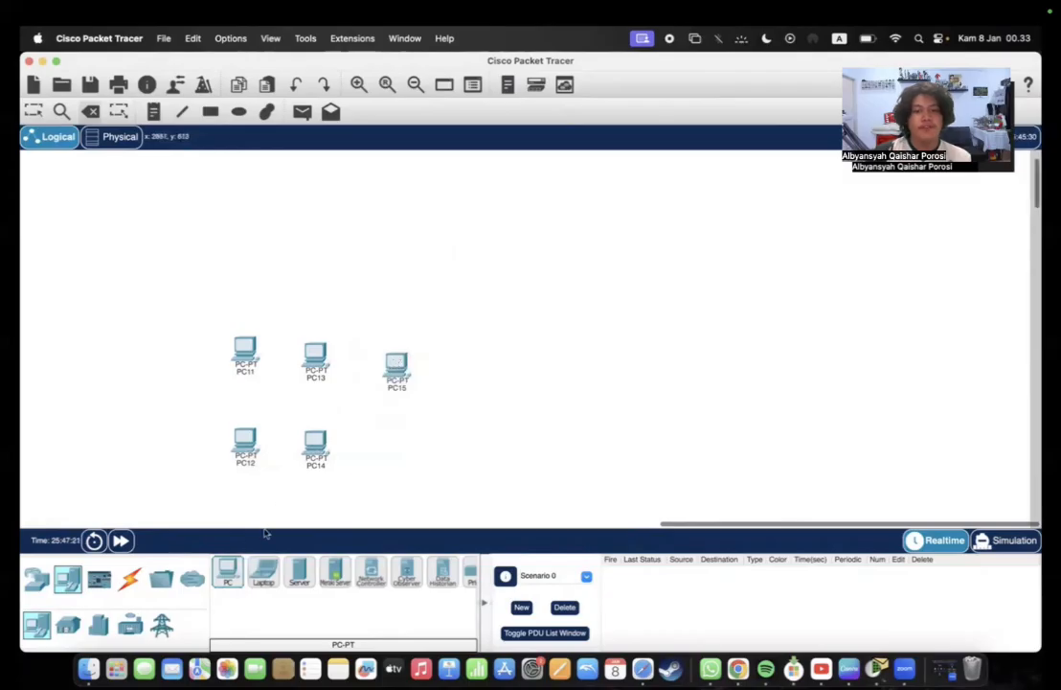
{"action": "left_click_drag", "start_coordinate": [227, 573], "coordinate": [491, 370]}
Step: Reposition PC15 and PC16 slightly to line them up with the other PCs in the upper row
{"action": "left_click", "coordinate": [395, 365]}
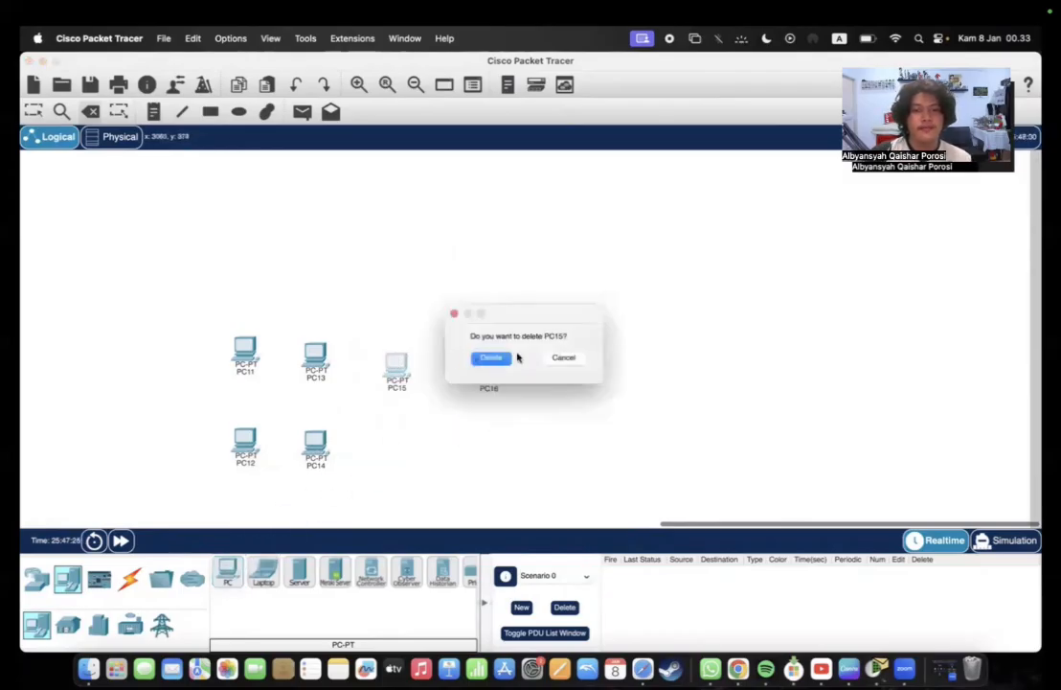
{"action": "left_click", "coordinate": [556, 360]}
{"action": "left_click_drag", "start_coordinate": [394, 371], "coordinate": [388, 358]}
{"action": "left_click_drag", "start_coordinate": [481, 365], "coordinate": [465, 355]}
Step: Add four more PCs, one at the end of the upper row and three along the lower row
{"action": "left_click_drag", "start_coordinate": [227, 573], "coordinate": [555, 355]}
{"action": "left_click_drag", "start_coordinate": [238, 563], "coordinate": [391, 450]}
{"action": "left_click_drag", "start_coordinate": [230, 571], "coordinate": [479, 450]}
{"action": "left_click_drag", "start_coordinate": [228, 571], "coordinate": [555, 453]}
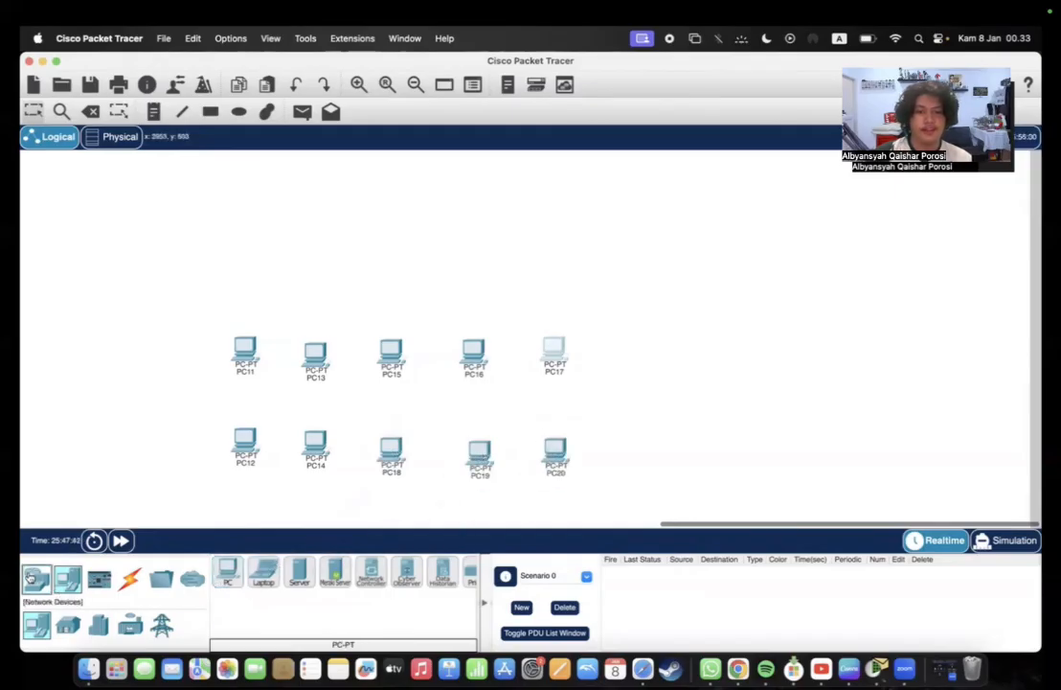
Step: Place a PT-Router above the rows of PCs
{"action": "left_click", "coordinate": [32, 577]}
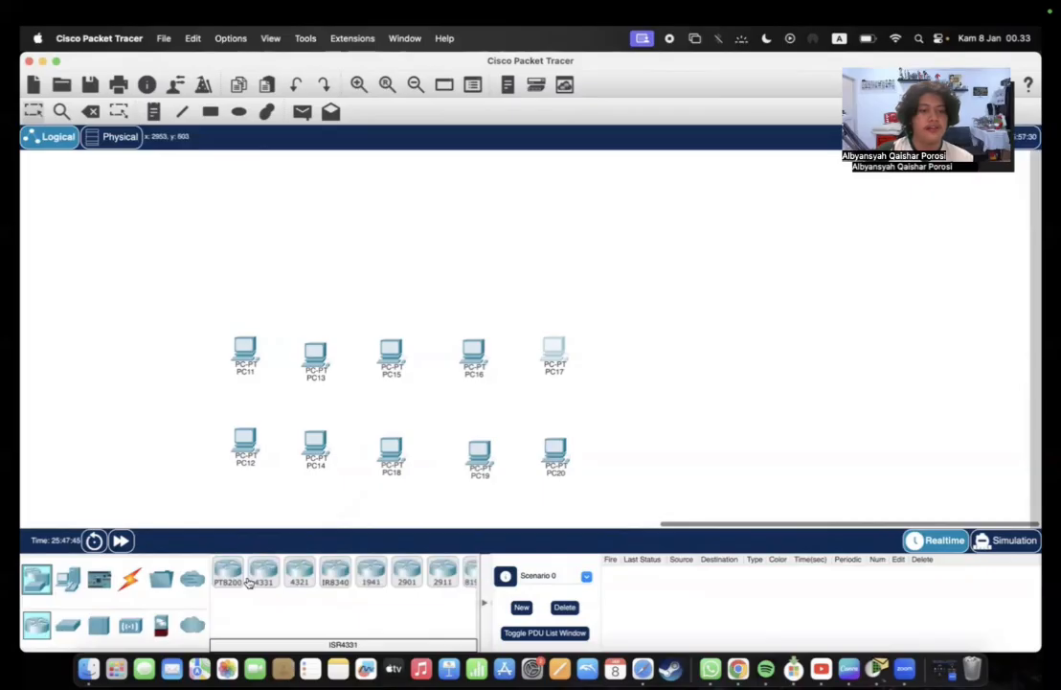
{"action": "scroll", "coordinate": [247, 582], "scroll_direction": "right", "scroll_amount": 3}
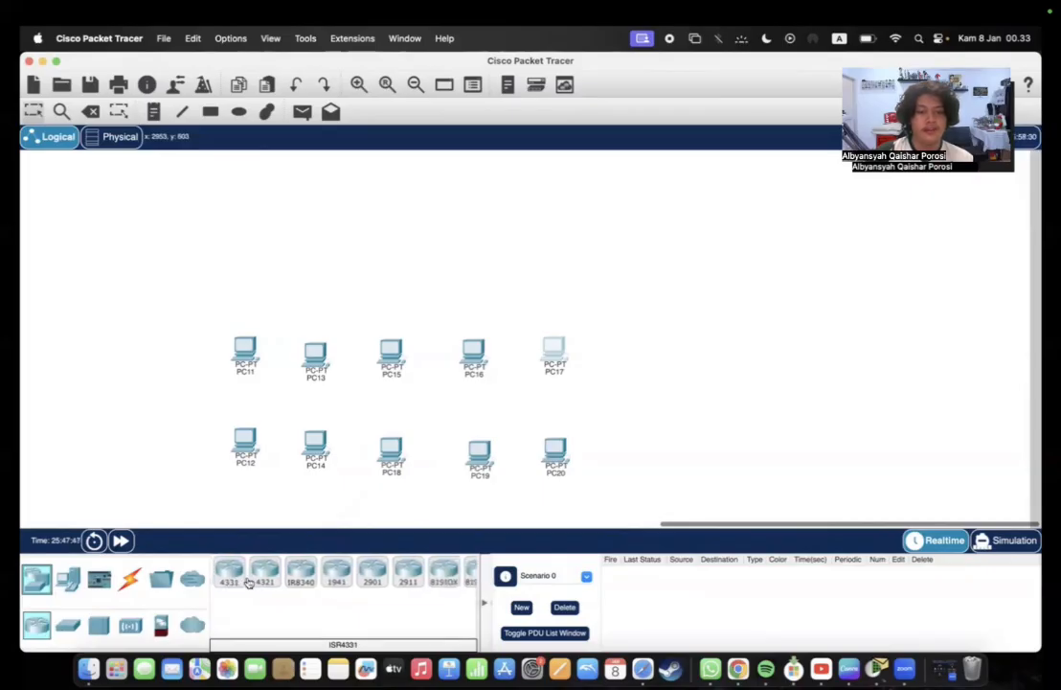
{"action": "scroll", "coordinate": [248, 583], "scroll_direction": "right", "scroll_amount": 5}
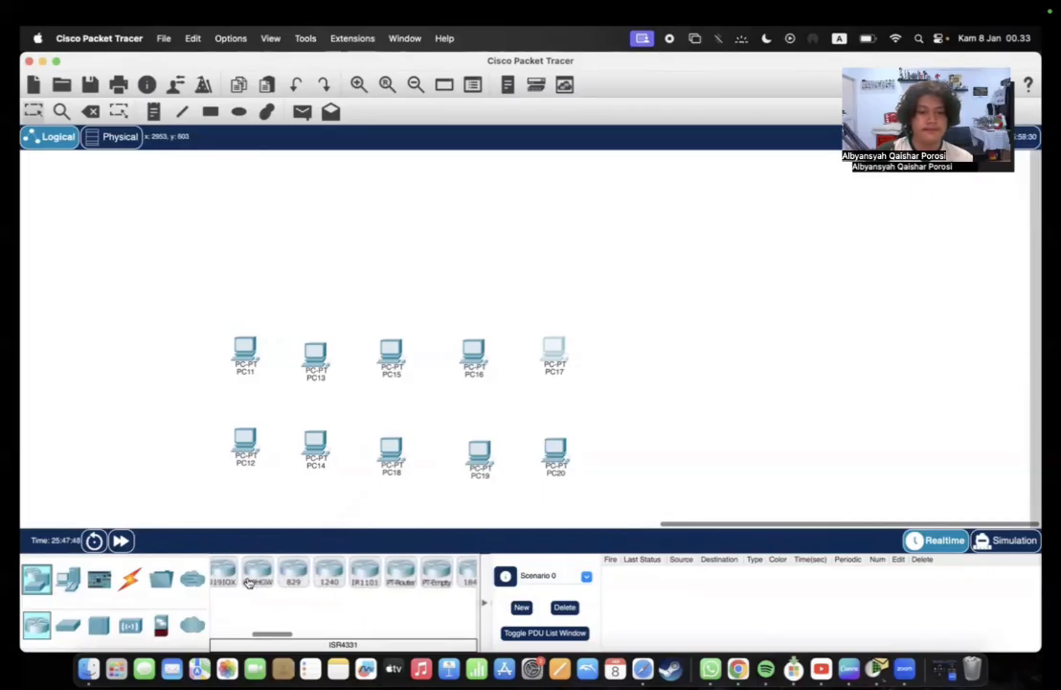
{"action": "scroll", "coordinate": [247, 583], "scroll_direction": "right", "scroll_amount": 1}
{"action": "left_click_drag", "start_coordinate": [340, 577], "coordinate": [400, 254]}
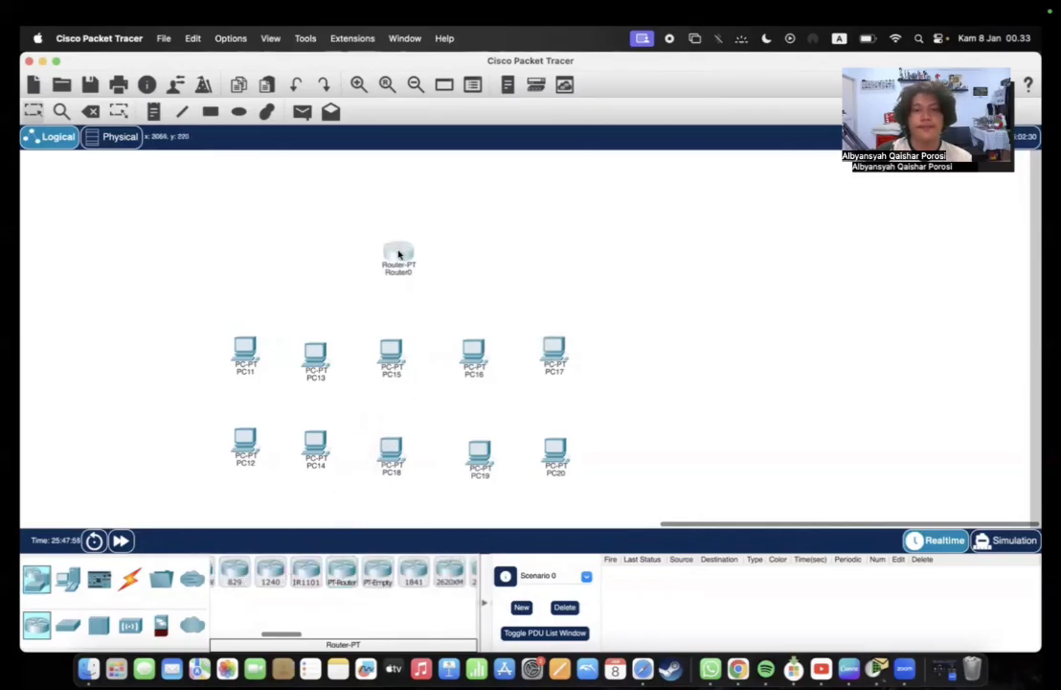
{"action": "mouse_move", "coordinate": [399, 254]}
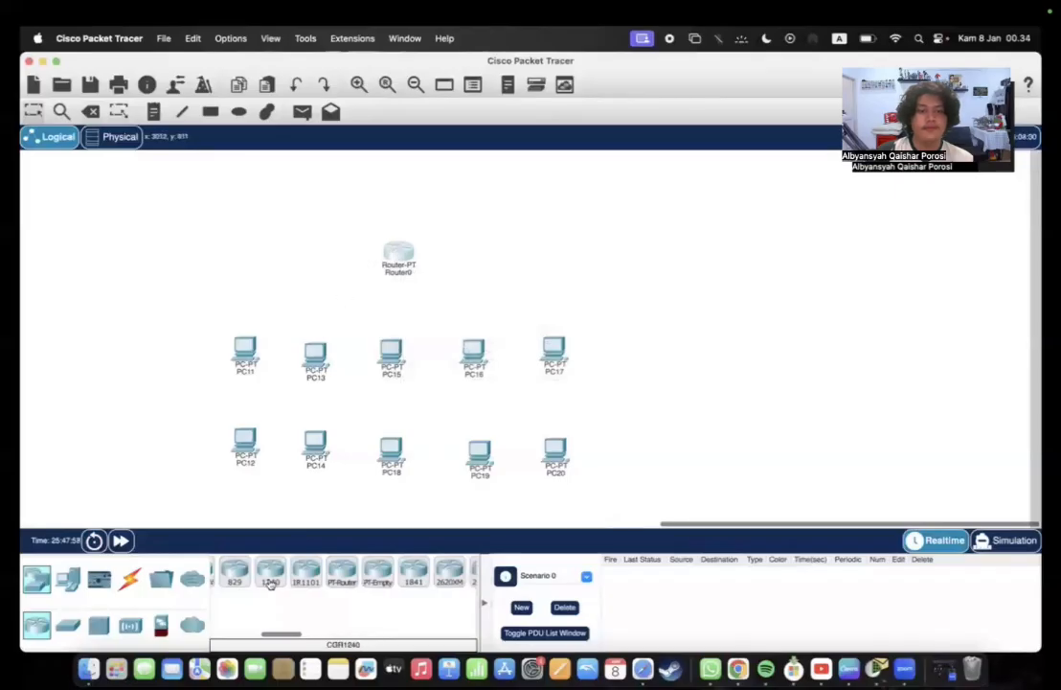
Step: Place a PT-Switch between the router and the upper row of PCs
{"action": "left_click", "coordinate": [67, 625]}
{"action": "left_click", "coordinate": [263, 573]}
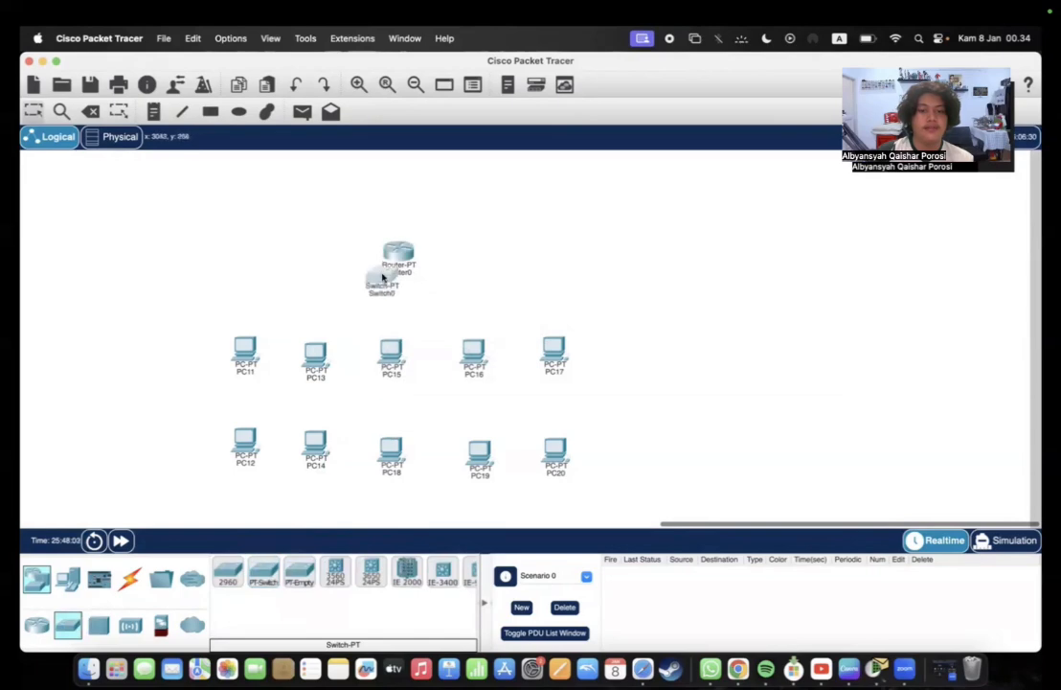
{"action": "left_click", "coordinate": [379, 394]}
{"action": "left_click_drag", "start_coordinate": [378, 394], "coordinate": [394, 302]}
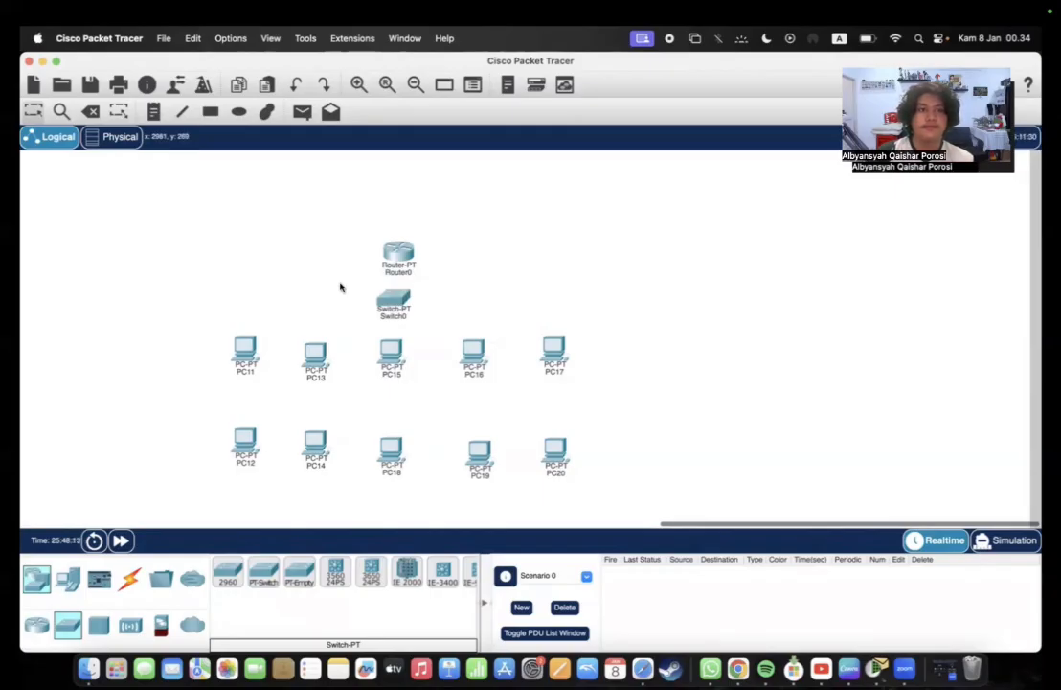
{"action": "left_click", "coordinate": [250, 356]}
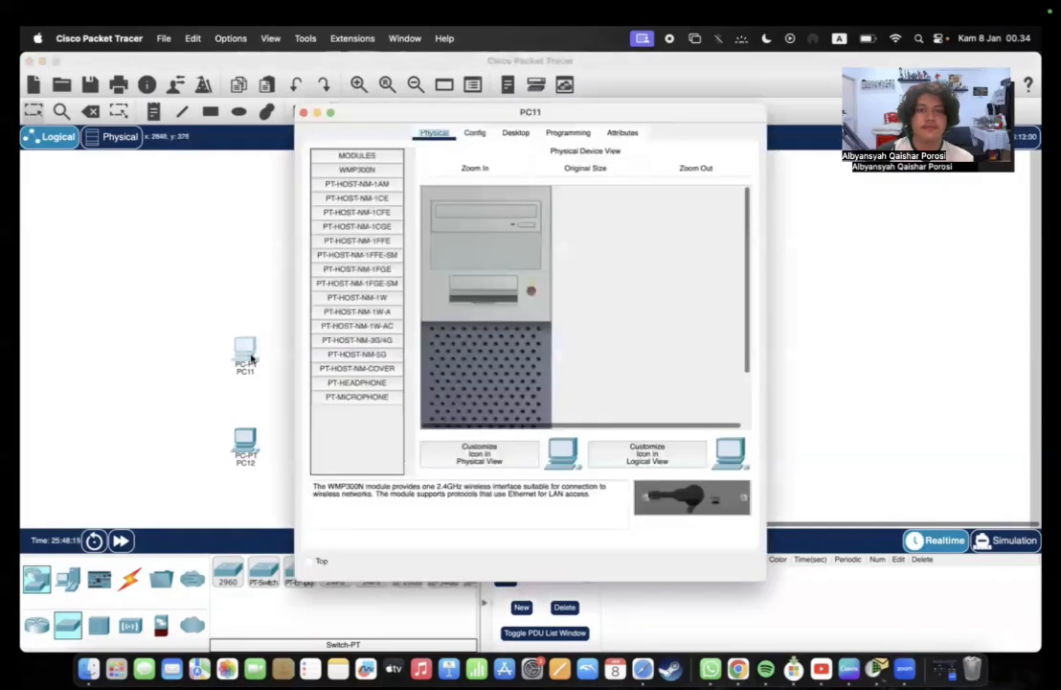
{"action": "left_click", "coordinate": [272, 197]}
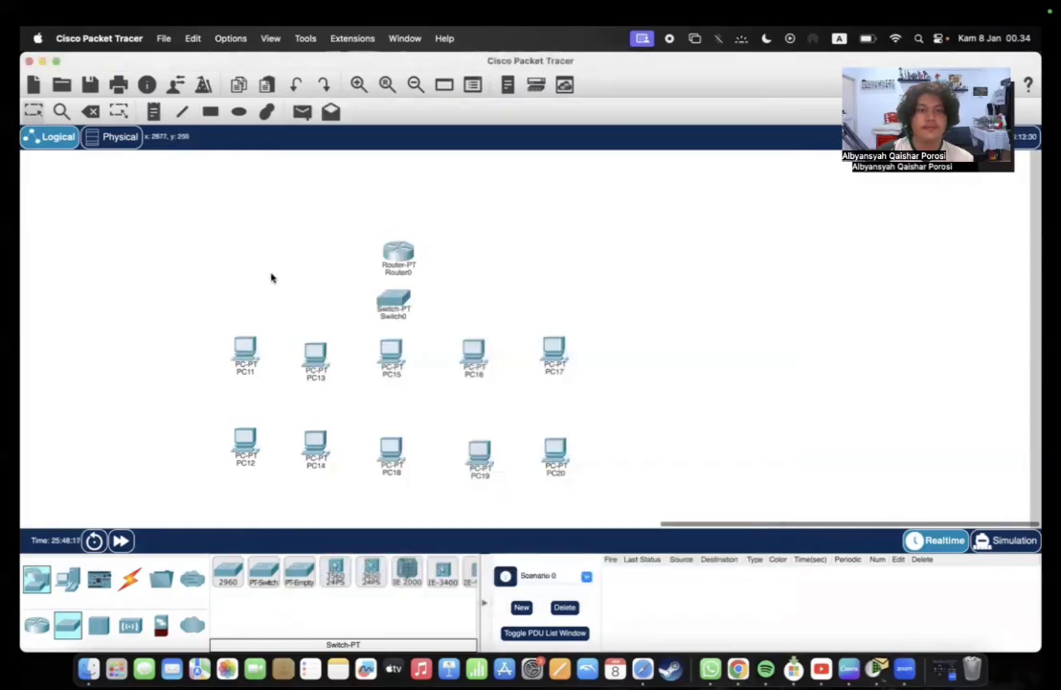
{"action": "left_click", "coordinate": [387, 300]}
{"action": "left_click", "coordinate": [202, 260]}
Step: Delete the PT-Switch located below the router
{"action": "left_click", "coordinate": [91, 111]}
{"action": "left_click", "coordinate": [385, 308]}
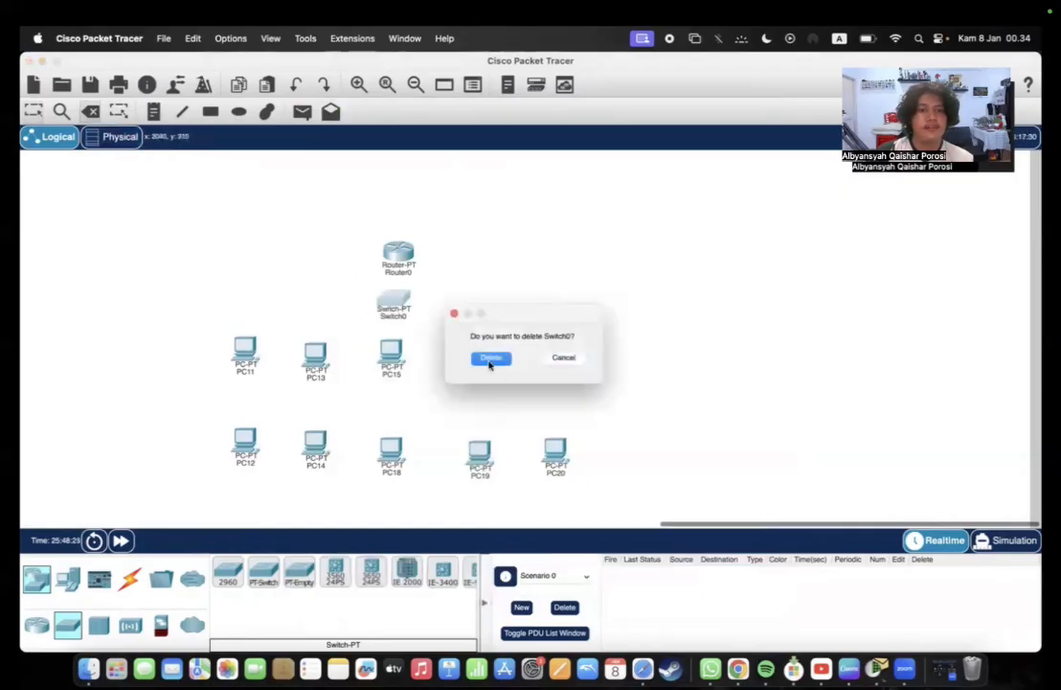
{"action": "key", "text": "Return"}
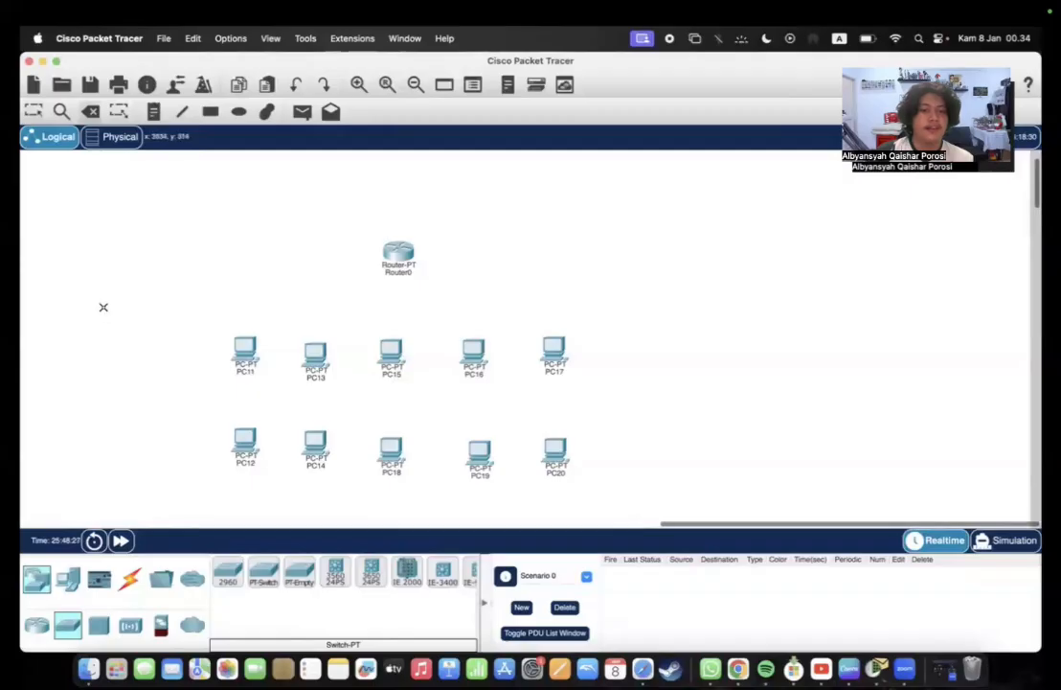
Step: Place a 2950-24 switch between the router and the upper row of PCs, and view its physical ports
{"action": "left_click", "coordinate": [32, 109]}
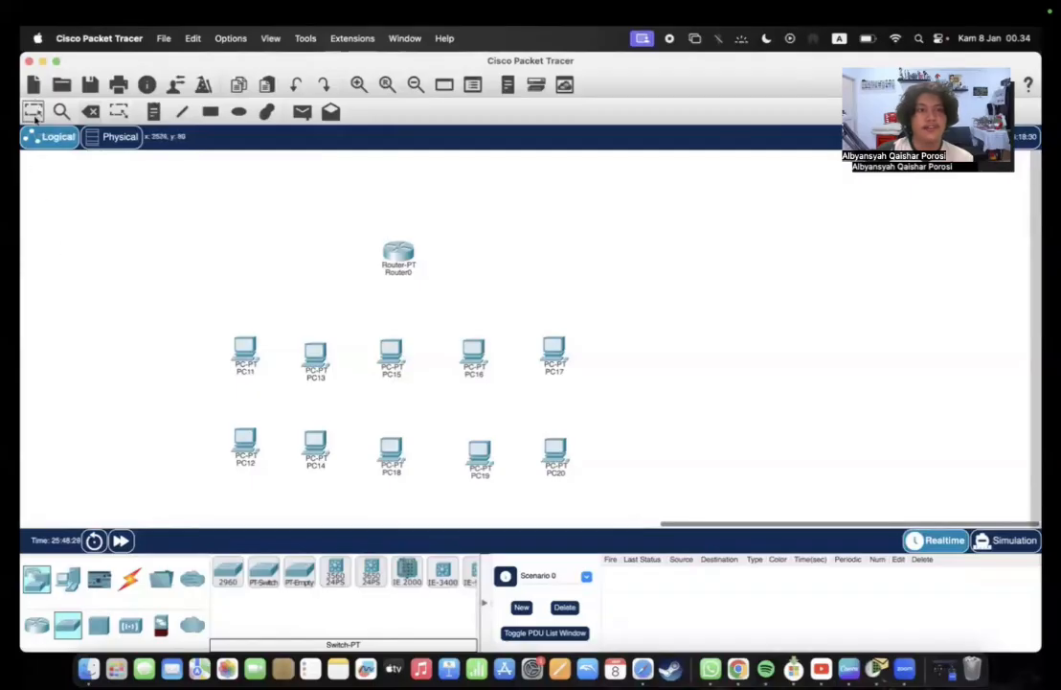
{"action": "scroll", "coordinate": [326, 565], "scroll_direction": "right", "scroll_amount": 2}
{"action": "scroll", "coordinate": [327, 565], "scroll_direction": "right", "scroll_amount": 5}
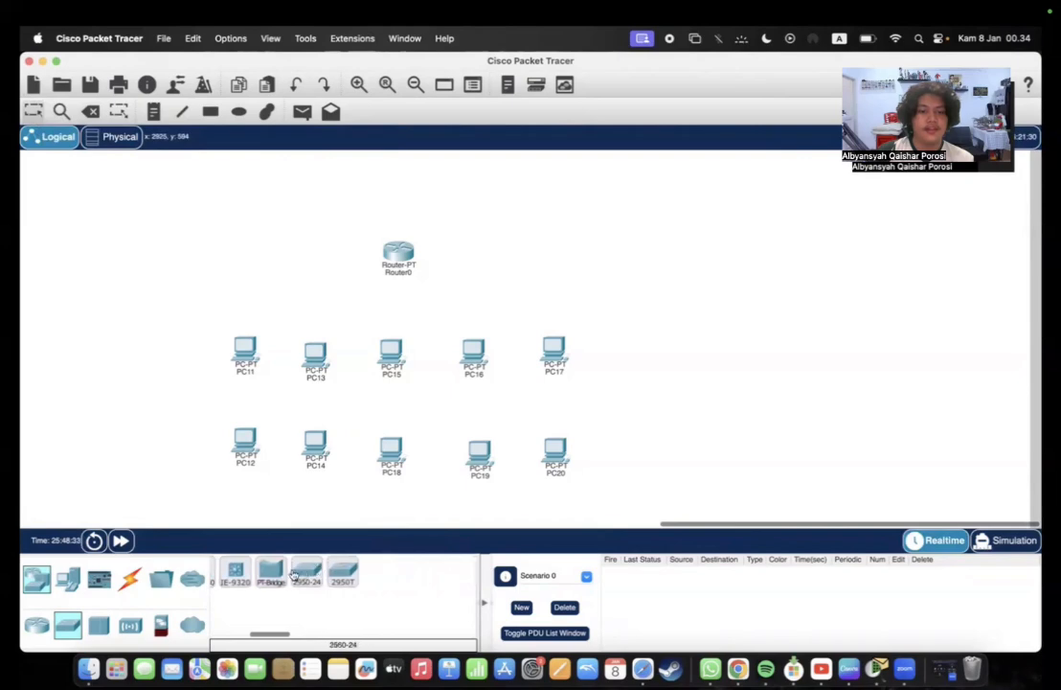
{"action": "scroll", "coordinate": [280, 575], "scroll_direction": "left", "scroll_amount": 4}
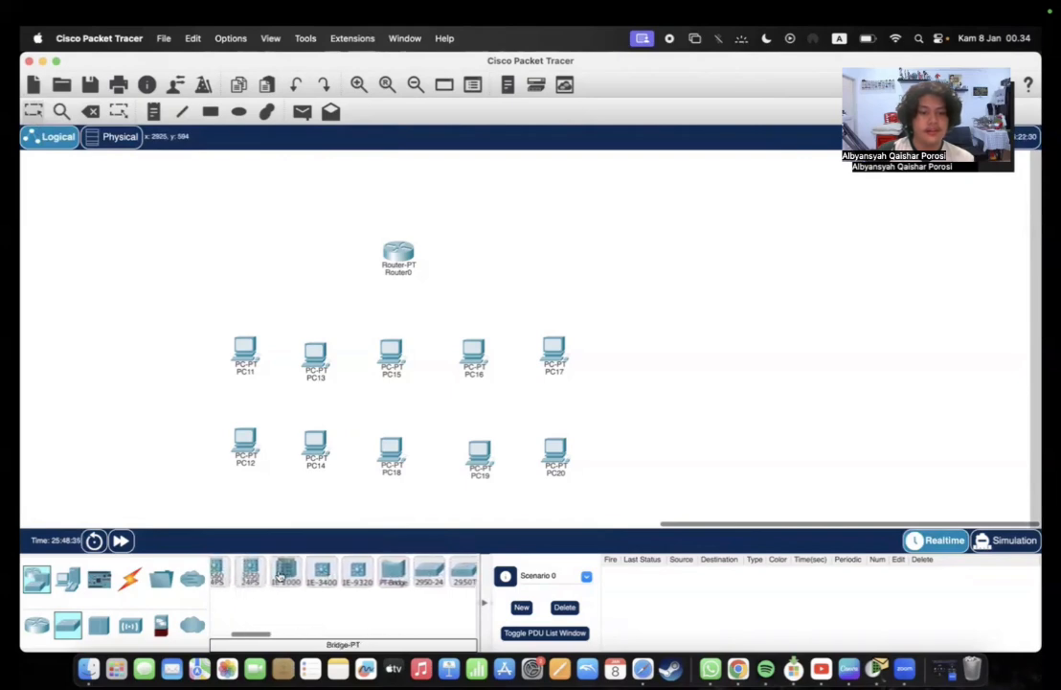
{"action": "scroll", "coordinate": [365, 590], "scroll_direction": "left", "scroll_amount": 3}
{"action": "scroll", "coordinate": [368, 589], "scroll_direction": "right", "scroll_amount": 4}
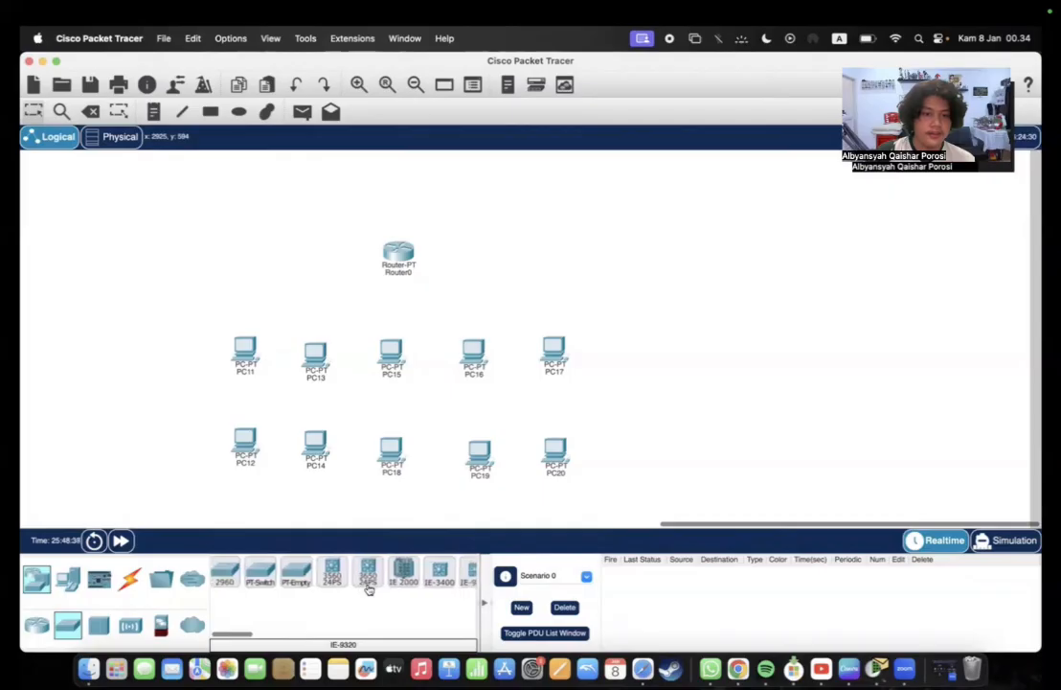
{"action": "scroll", "coordinate": [369, 586], "scroll_direction": "right", "scroll_amount": 1}
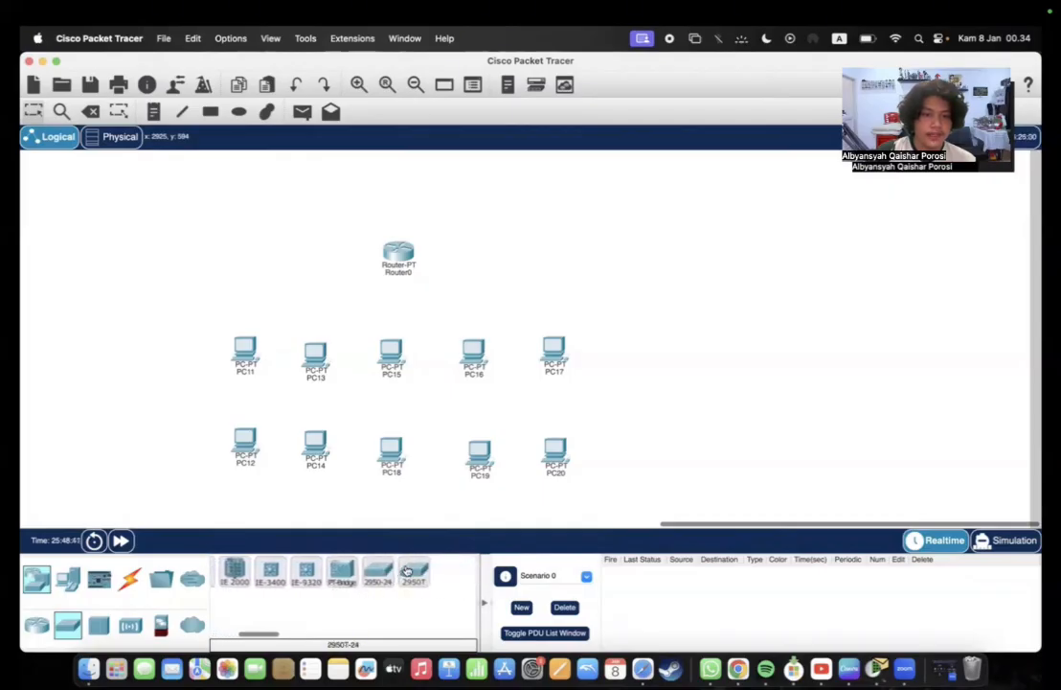
{"action": "mouse_move", "coordinate": [407, 571]}
{"action": "left_mouse_down"}
{"action": "mouse_move", "coordinate": [410, 491]}
{"action": "mouse_move", "coordinate": [411, 591]}
{"action": "left_mouse_up"}
{"action": "left_click", "coordinate": [372, 580]}
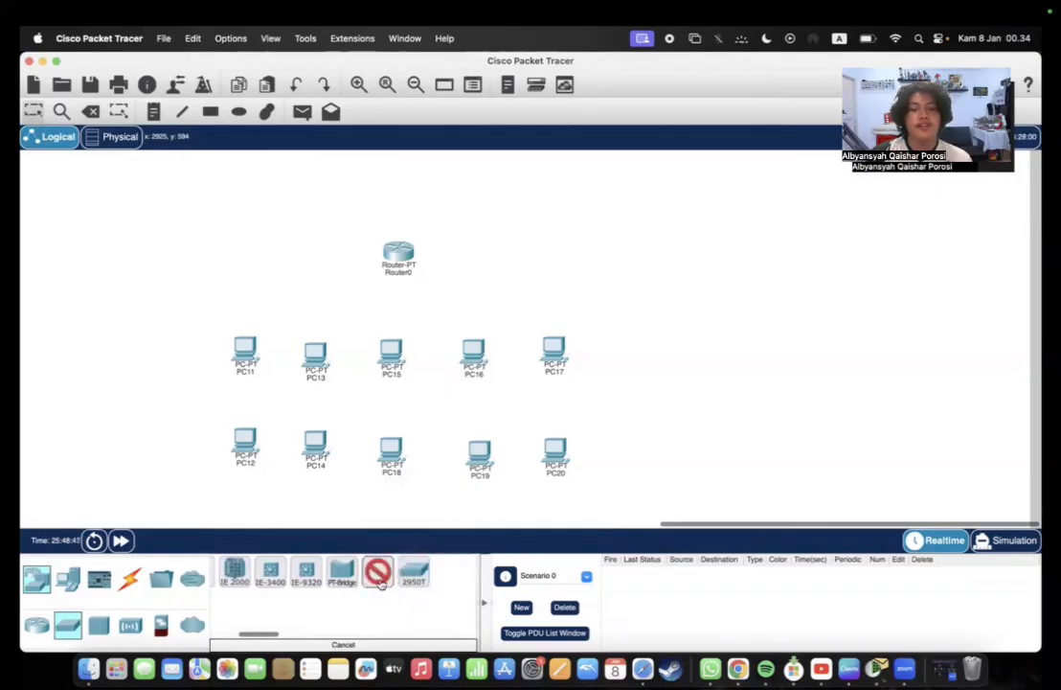
{"action": "left_click", "coordinate": [414, 577]}
{"action": "left_click", "coordinate": [378, 574]}
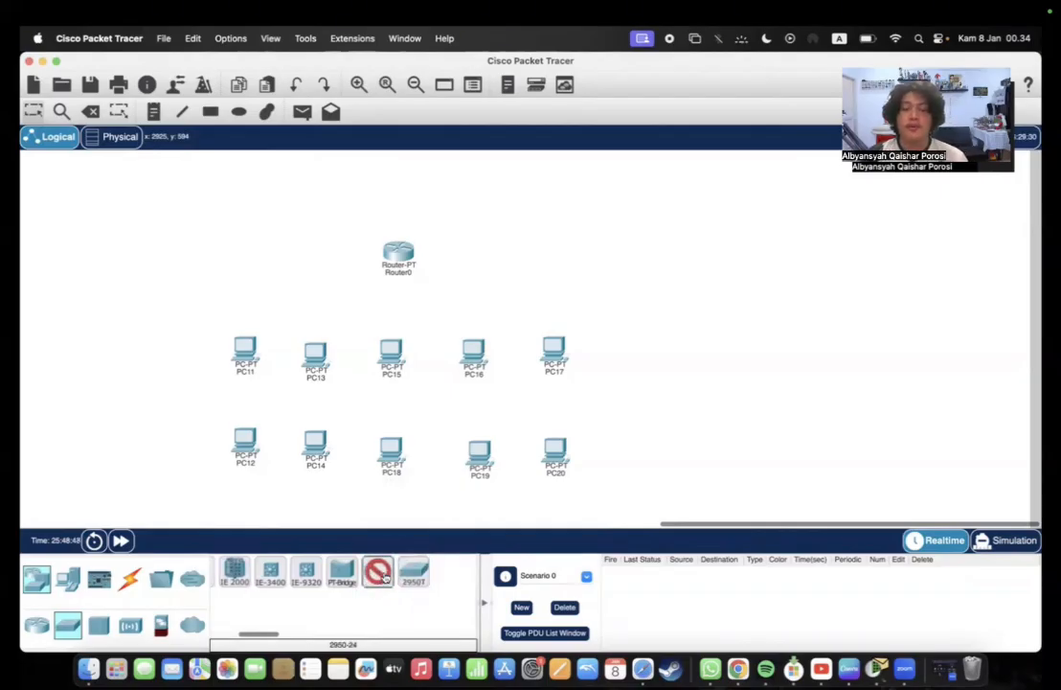
{"action": "left_click", "coordinate": [417, 347]}
{"action": "left_click_drag", "start_coordinate": [417, 345], "coordinate": [396, 301]}
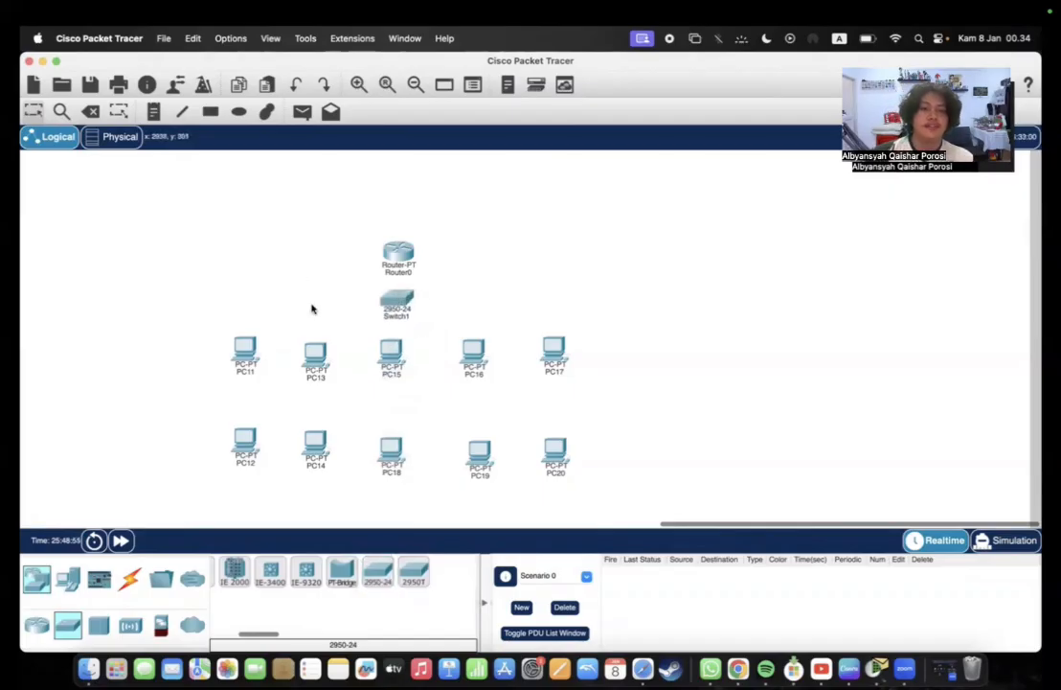
{"action": "left_click", "coordinate": [399, 296]}
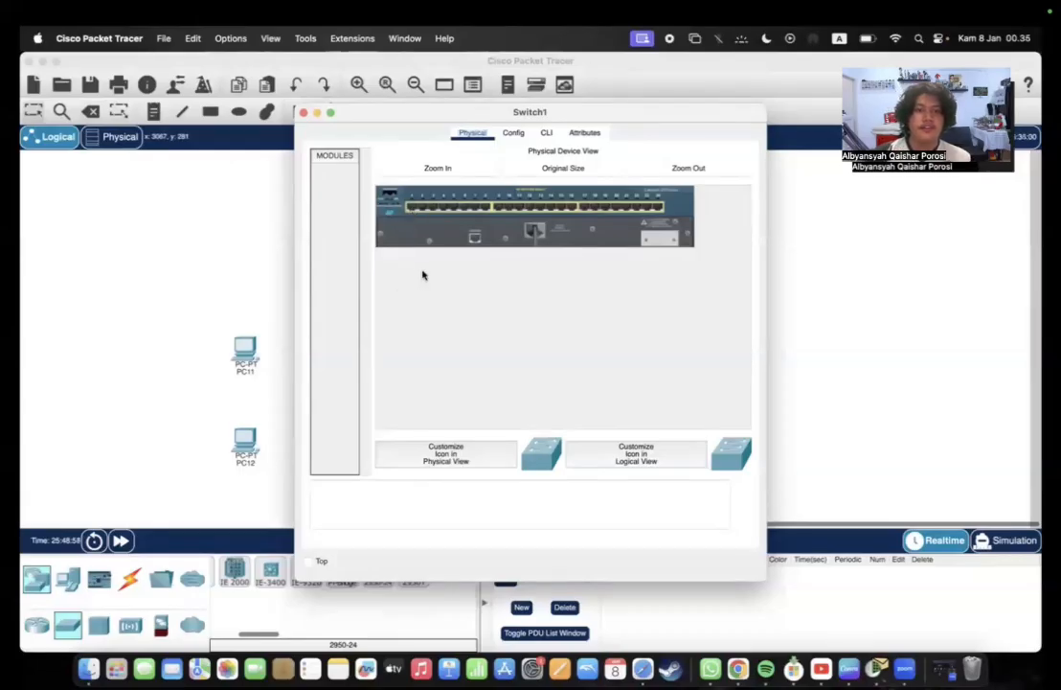
{"action": "left_click", "coordinate": [318, 114]}
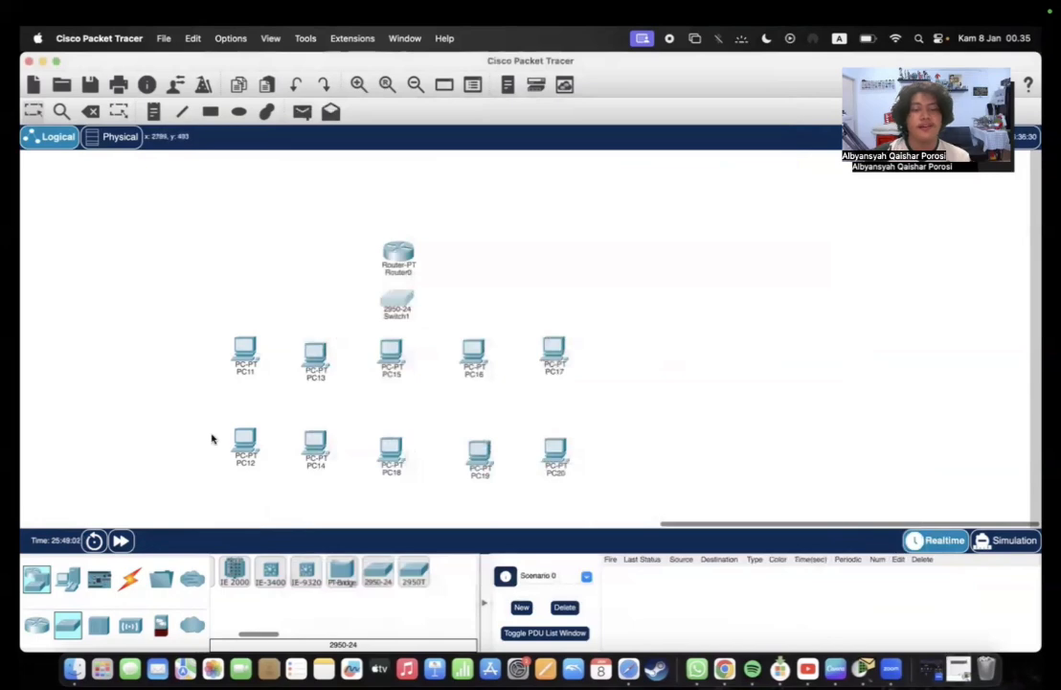
Step: Connect PC11's FastEthernet0 to Switch1's FastEthernet0/1 with a copper straight-through cable
{"action": "left_click", "coordinate": [129, 579]}
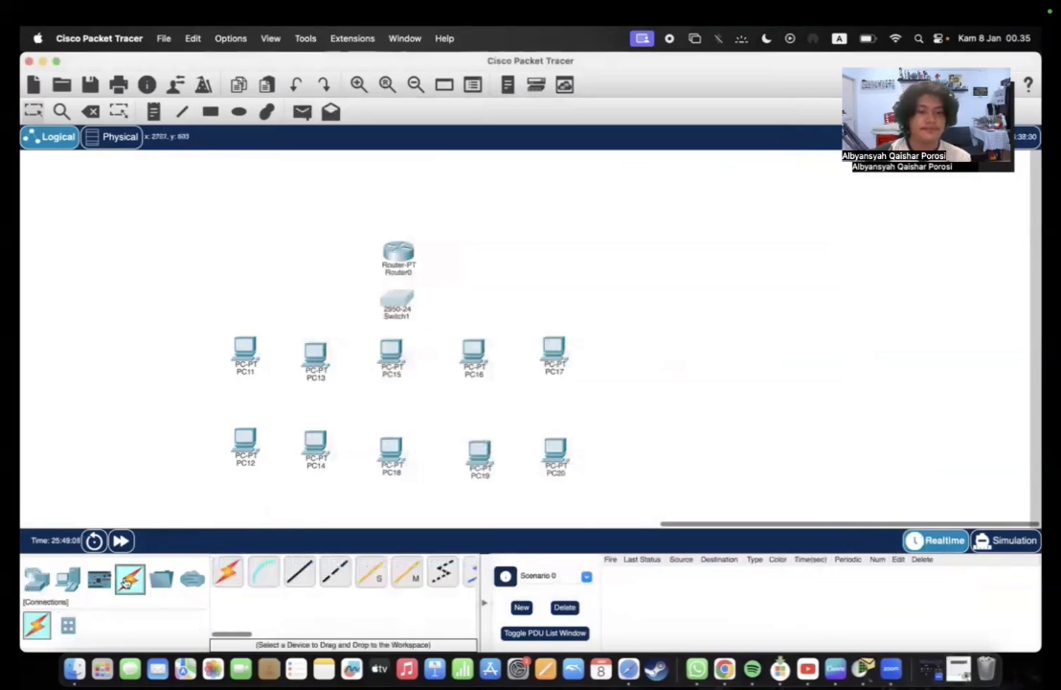
{"action": "left_click", "coordinate": [298, 572]}
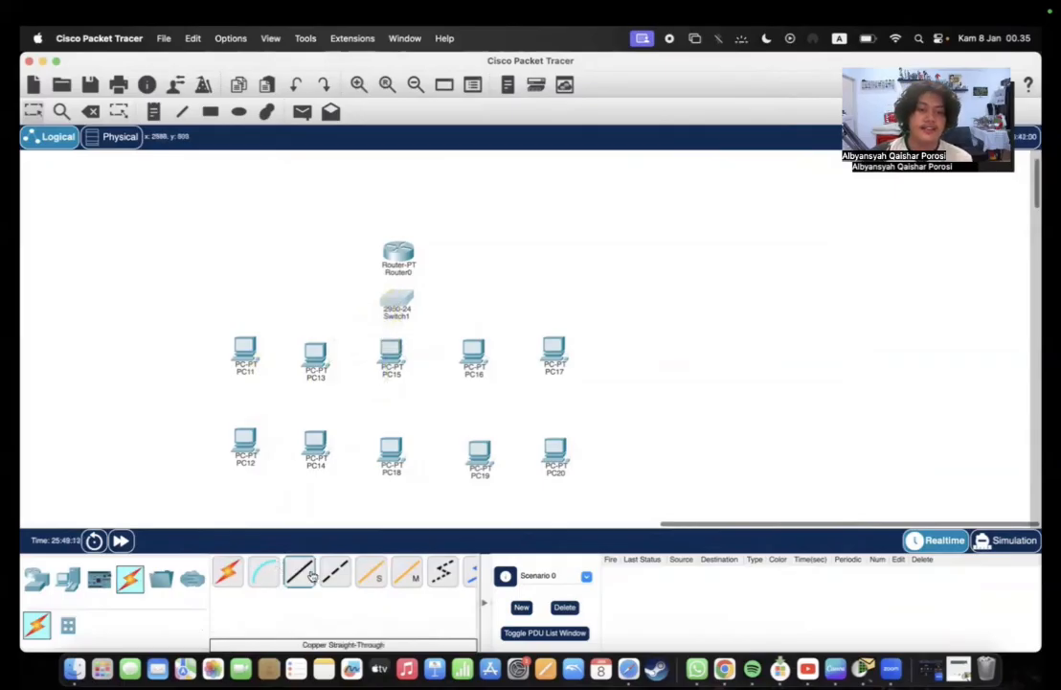
{"action": "left_click", "coordinate": [246, 354]}
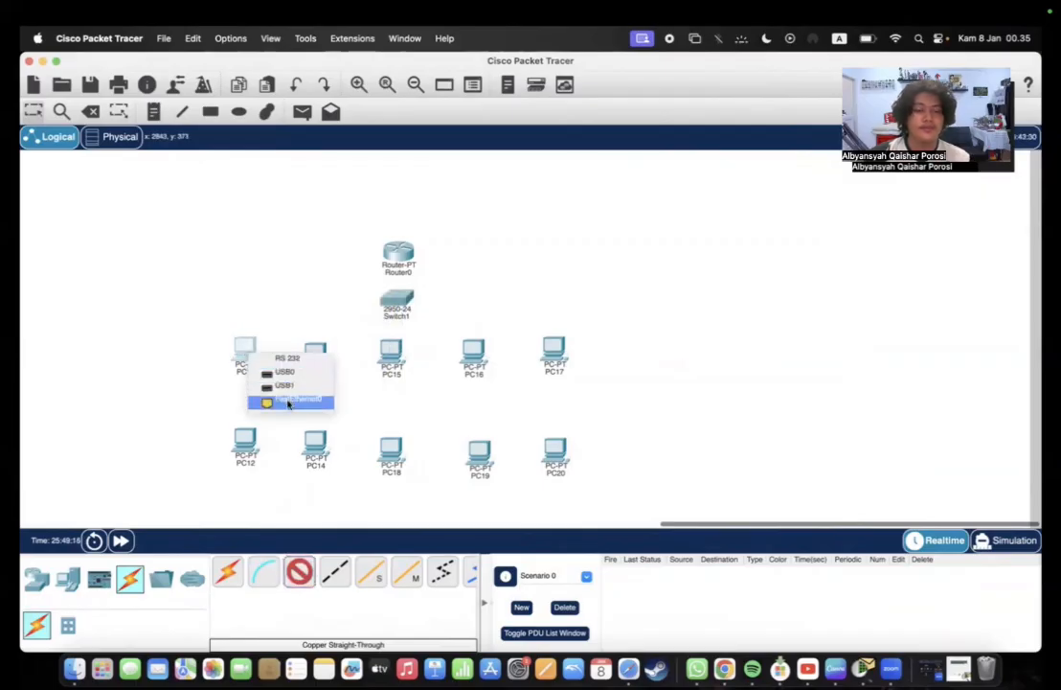
{"action": "left_click", "coordinate": [287, 402]}
{"action": "left_click", "coordinate": [410, 305]}
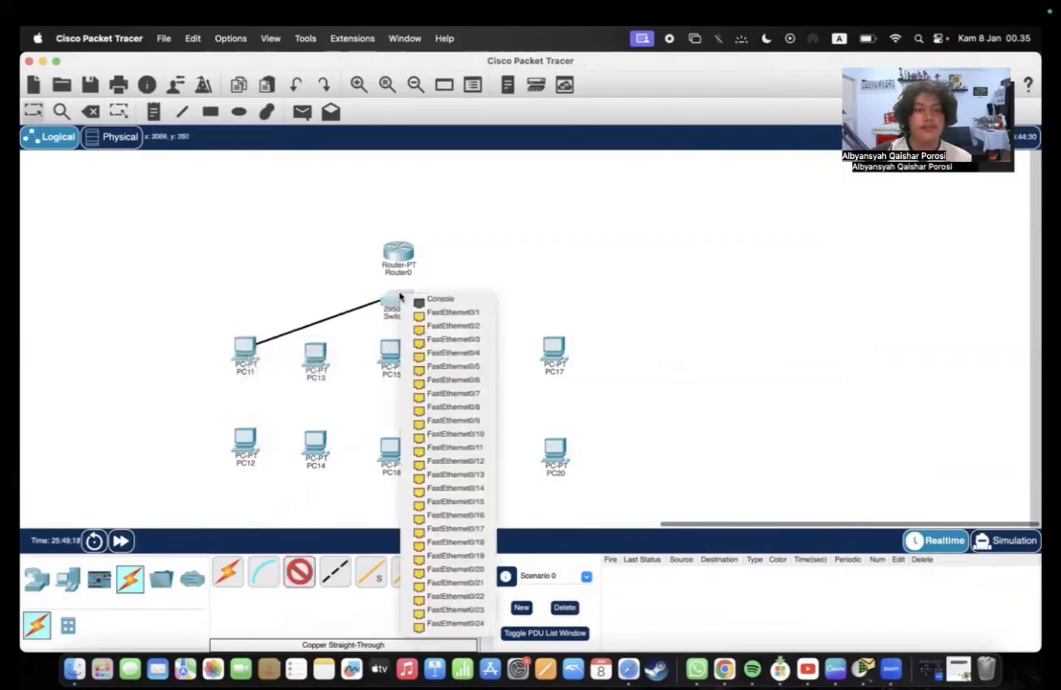
{"action": "left_click", "coordinate": [418, 314]}
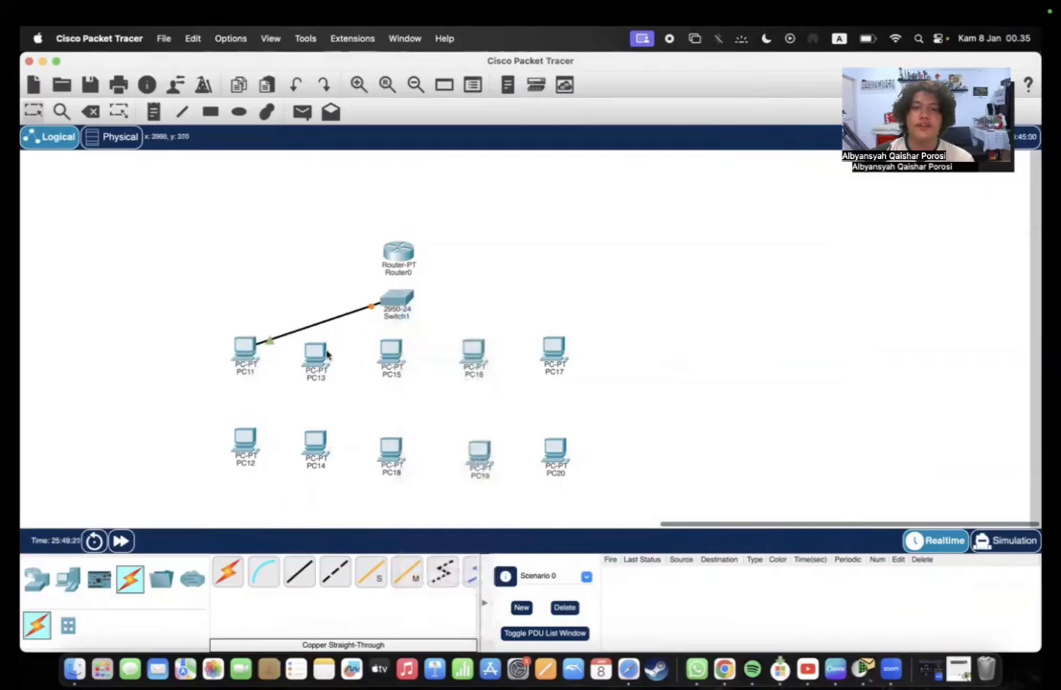
Step: Connect PC13's FastEthernet0 to Switch1's FastEthernet0/2 with a copper straight-through cable
{"action": "left_click", "coordinate": [244, 356]}
{"action": "left_click", "coordinate": [240, 371]}
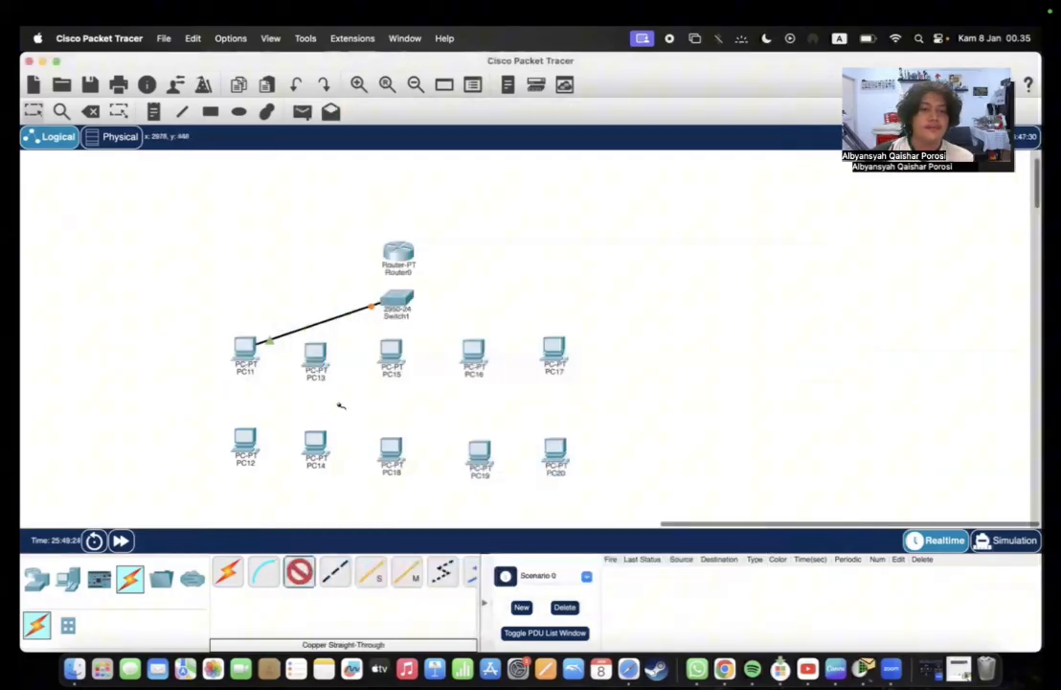
{"action": "left_click", "coordinate": [316, 356]}
{"action": "left_click", "coordinate": [355, 410]}
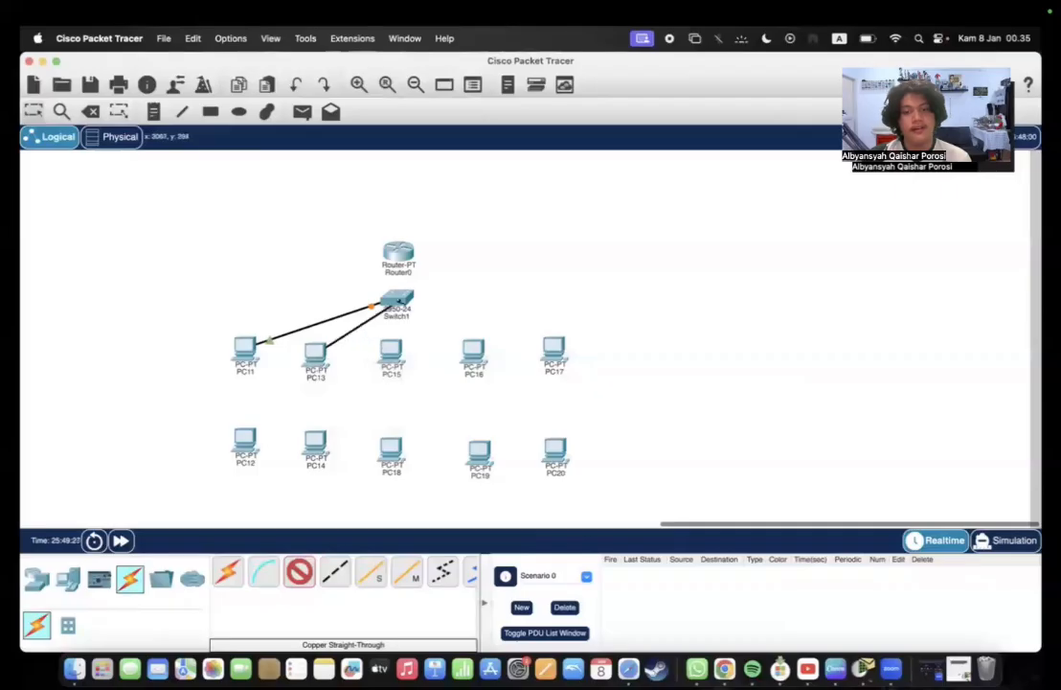
{"action": "left_click", "coordinate": [397, 305]}
{"action": "left_click", "coordinate": [417, 323]}
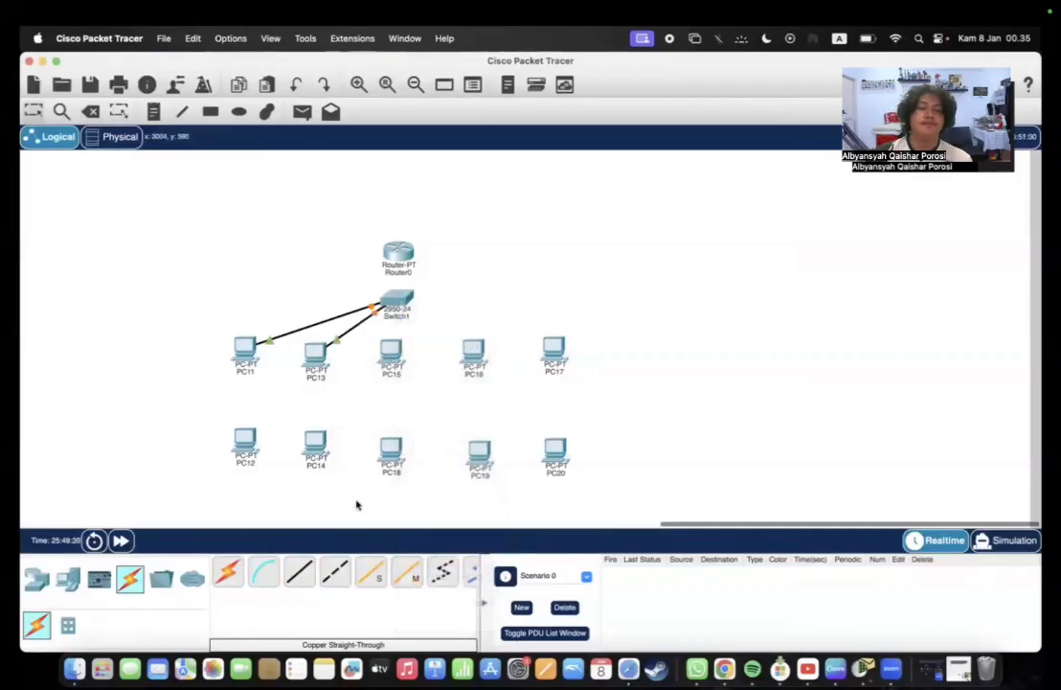
{"action": "left_click", "coordinate": [299, 572]}
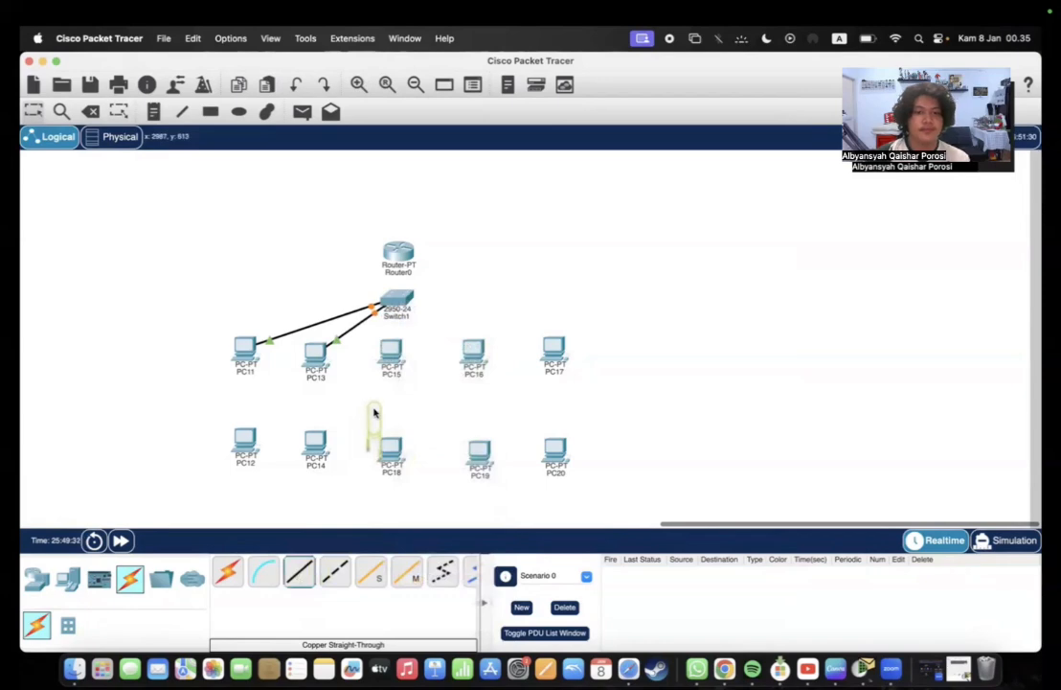
{"action": "left_click", "coordinate": [390, 351]}
{"action": "left_click", "coordinate": [896, 431]}
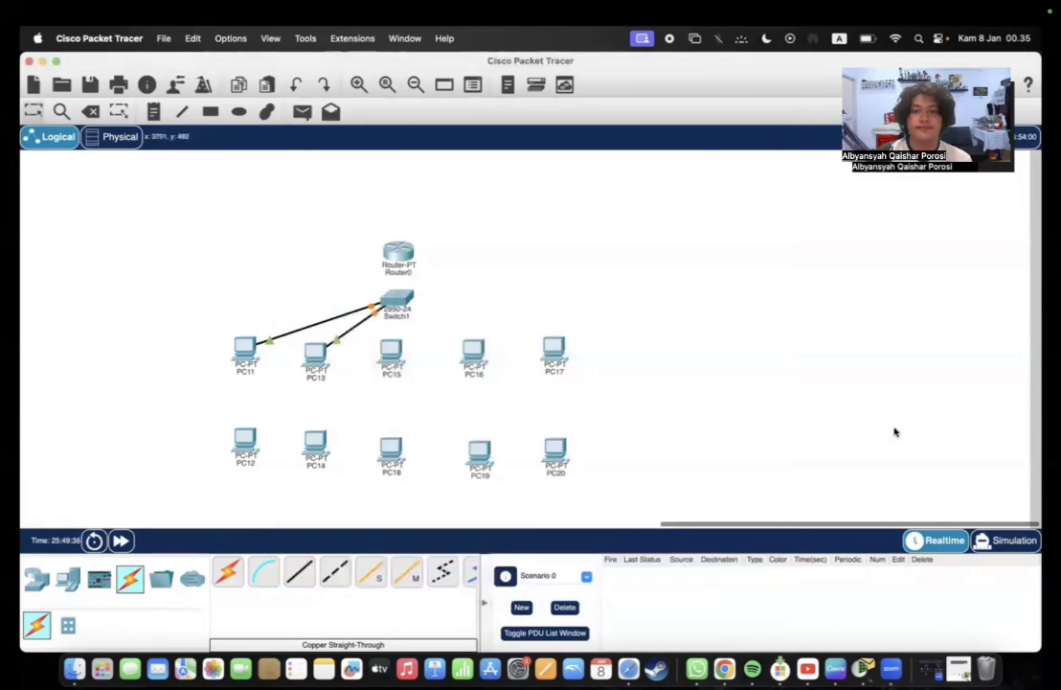
Step: Connect PC15's FastEthernet0 to Switch1's FastEthernet0/3 with a copper straight-through cable
{"action": "left_click", "coordinate": [299, 572]}
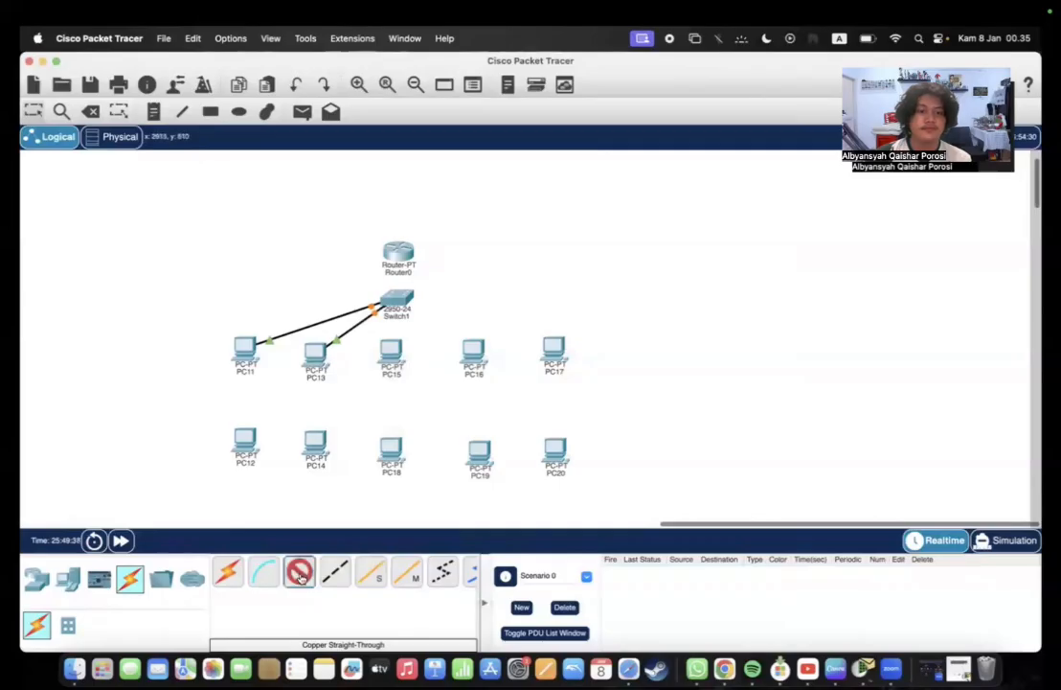
{"action": "left_click", "coordinate": [391, 356]}
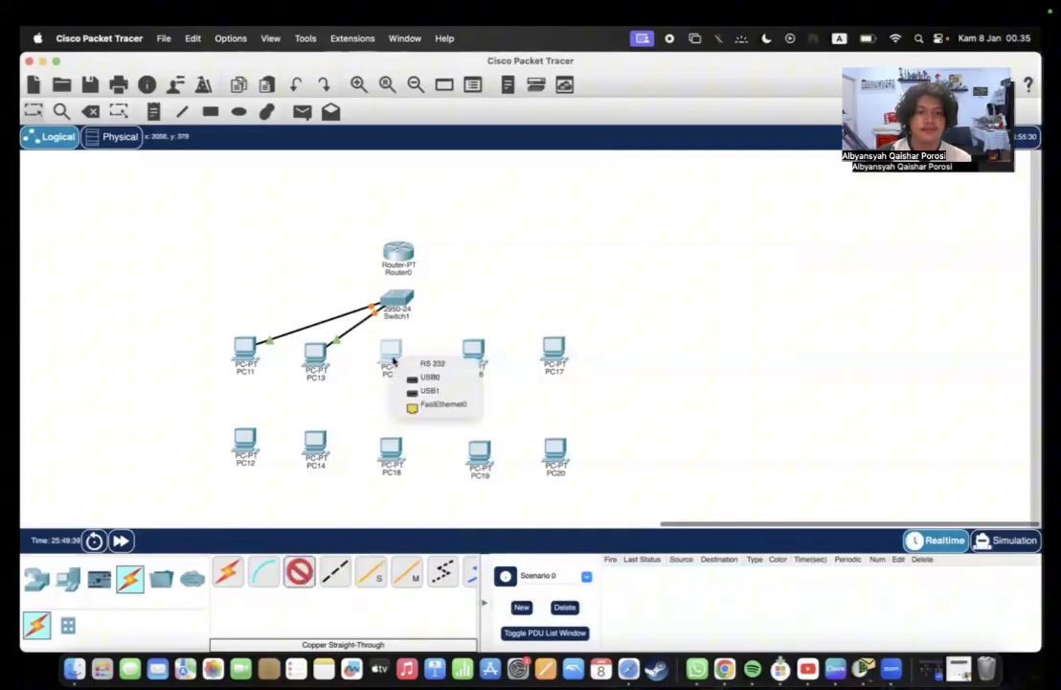
{"action": "left_click", "coordinate": [420, 405]}
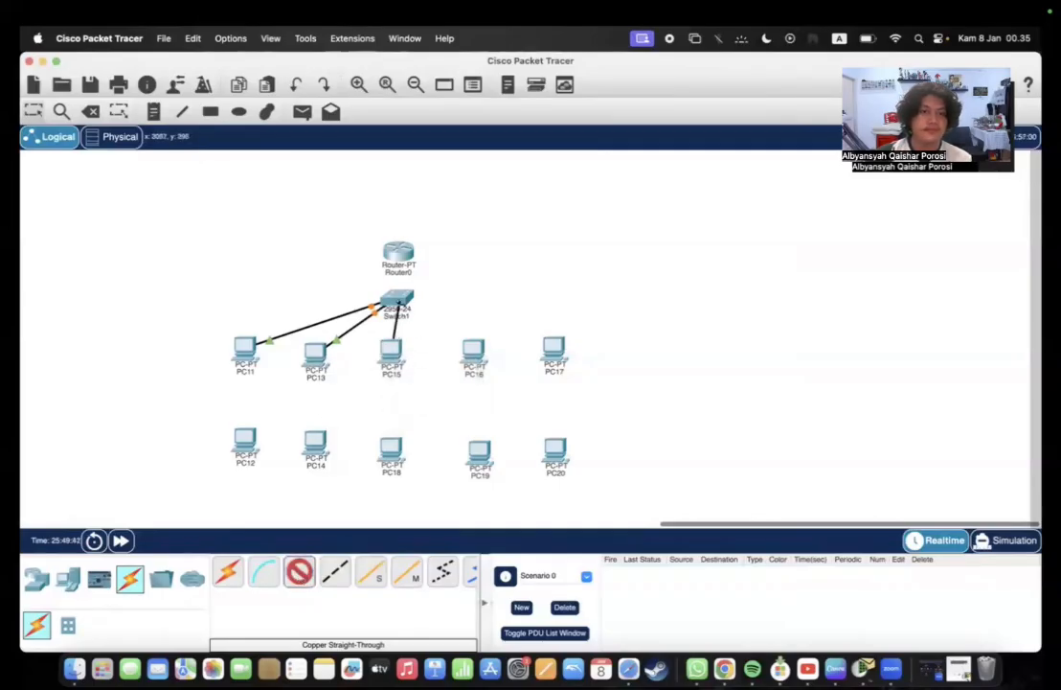
{"action": "left_click", "coordinate": [400, 305]}
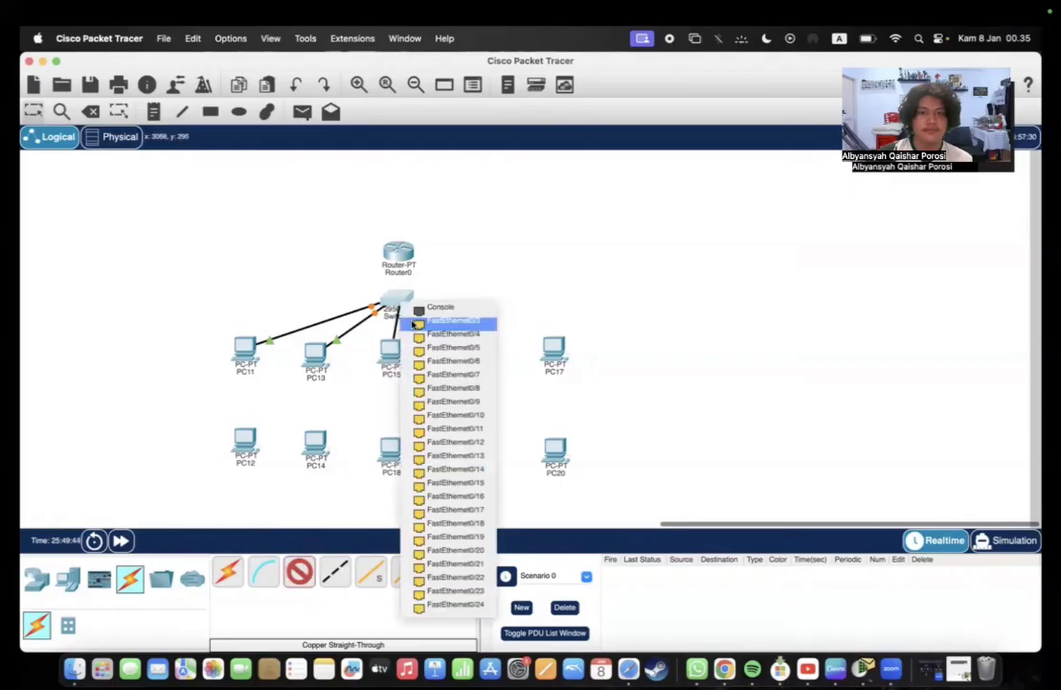
{"action": "left_click", "coordinate": [421, 320]}
Step: Connect PC16's FastEthernet0 to Switch1's next free FastEthernet port with a copper straight-through cable
{"action": "left_click", "coordinate": [299, 572]}
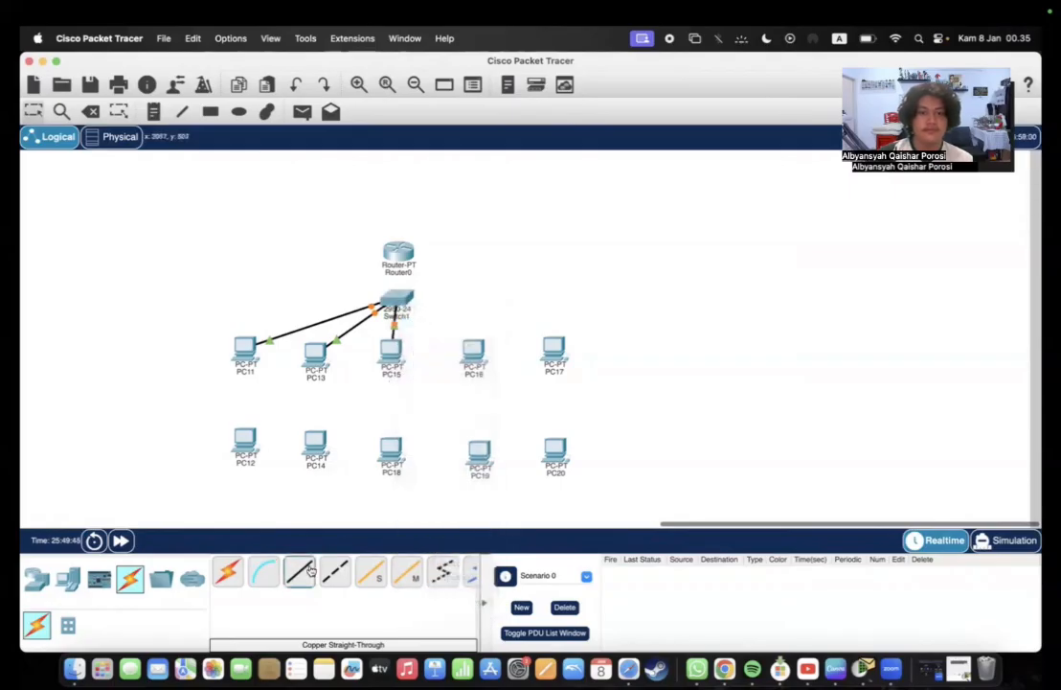
{"action": "left_click", "coordinate": [464, 347]}
{"action": "left_click", "coordinate": [491, 385]}
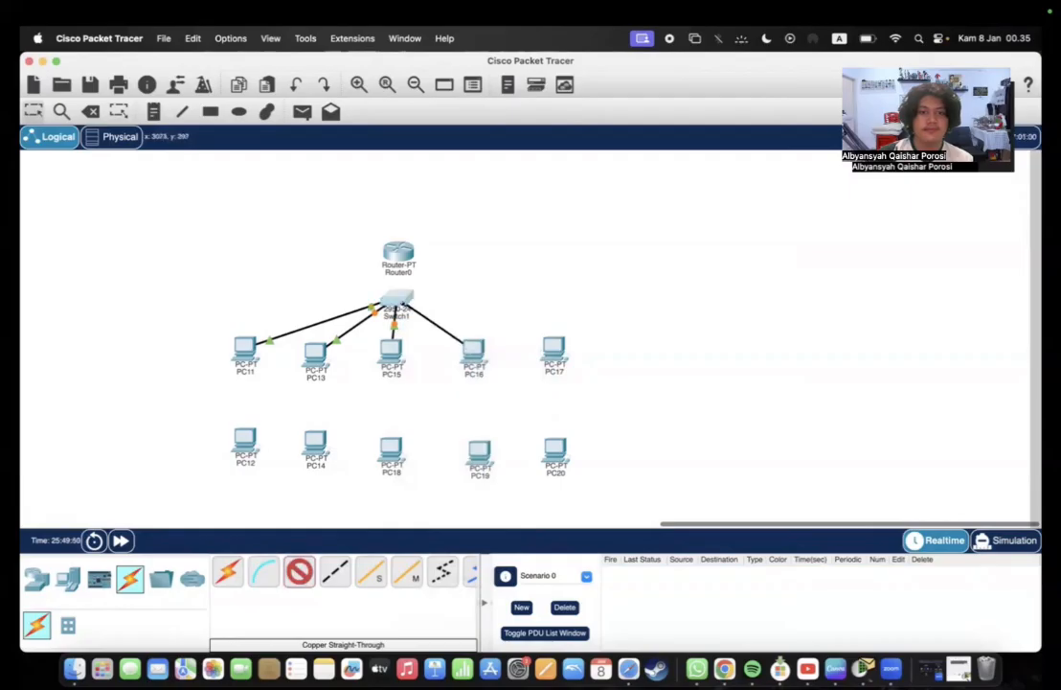
{"action": "left_click", "coordinate": [404, 302]}
{"action": "left_click", "coordinate": [422, 326]}
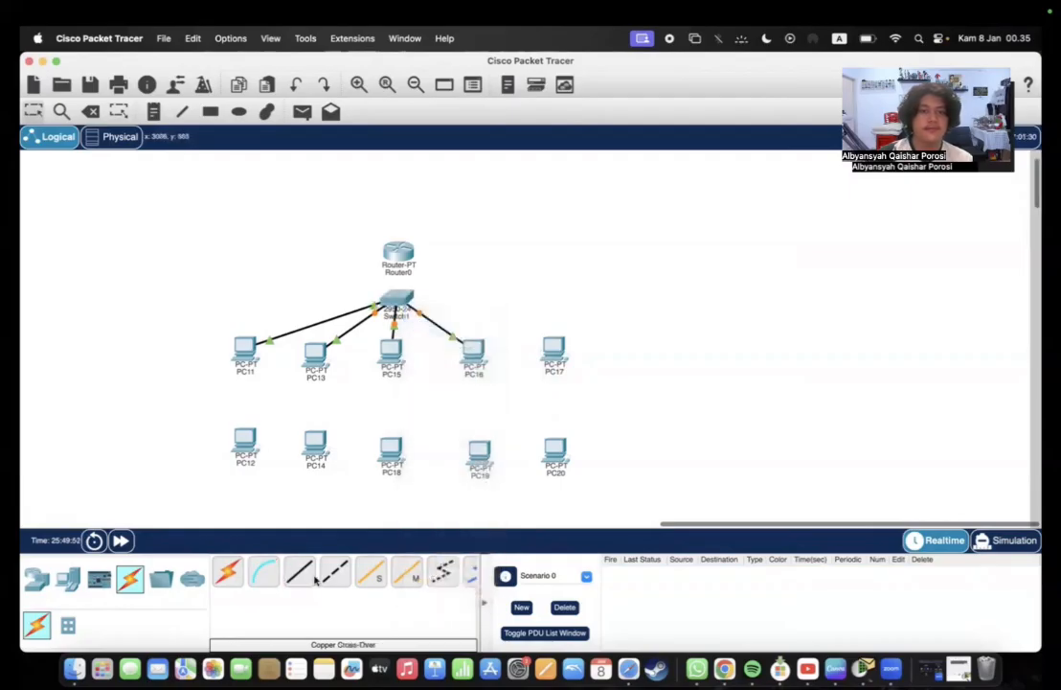
Step: Connect PC17's FastEthernet0 to Switch1's next free FastEthernet port with a copper straight-through cable
{"action": "left_click", "coordinate": [548, 347]}
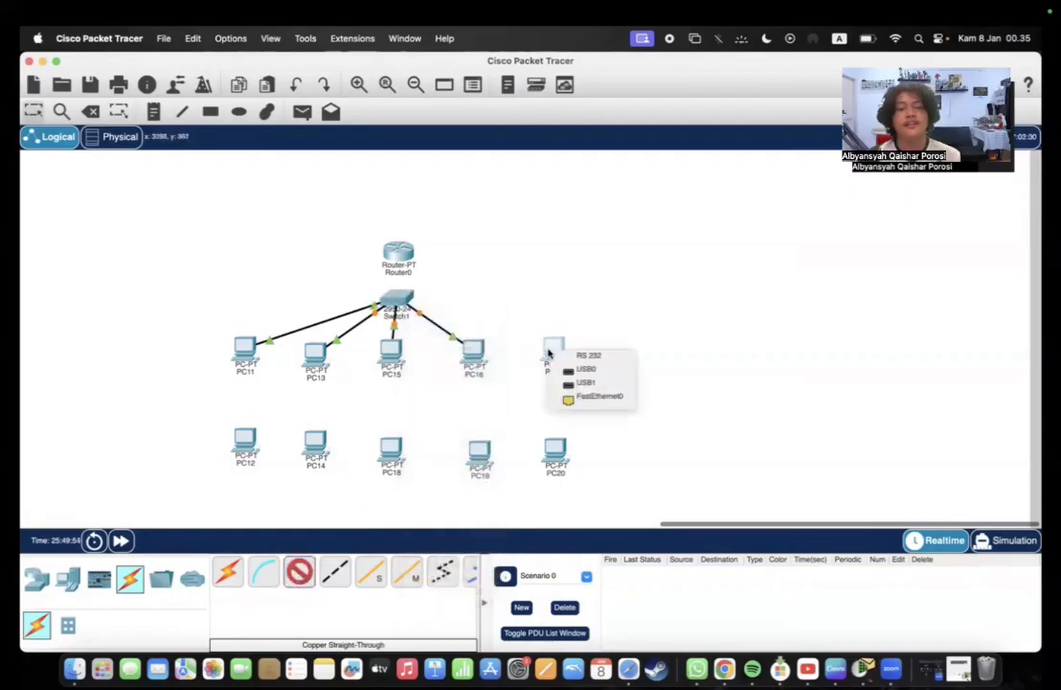
{"action": "left_click", "coordinate": [571, 398]}
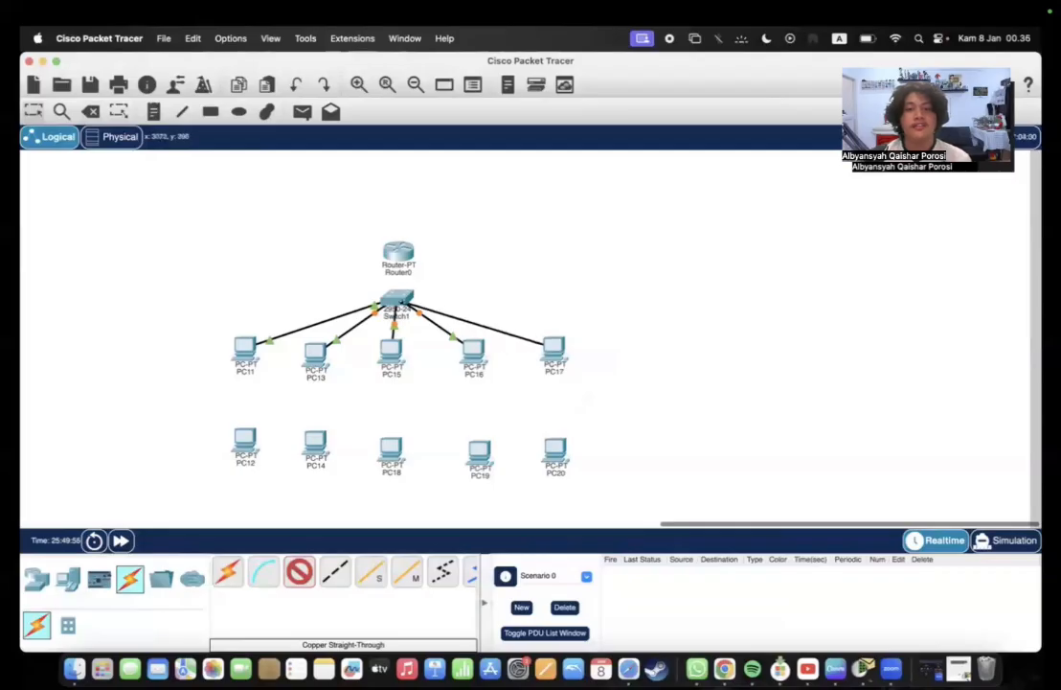
{"action": "left_click", "coordinate": [409, 303]}
{"action": "left_click", "coordinate": [418, 323]}
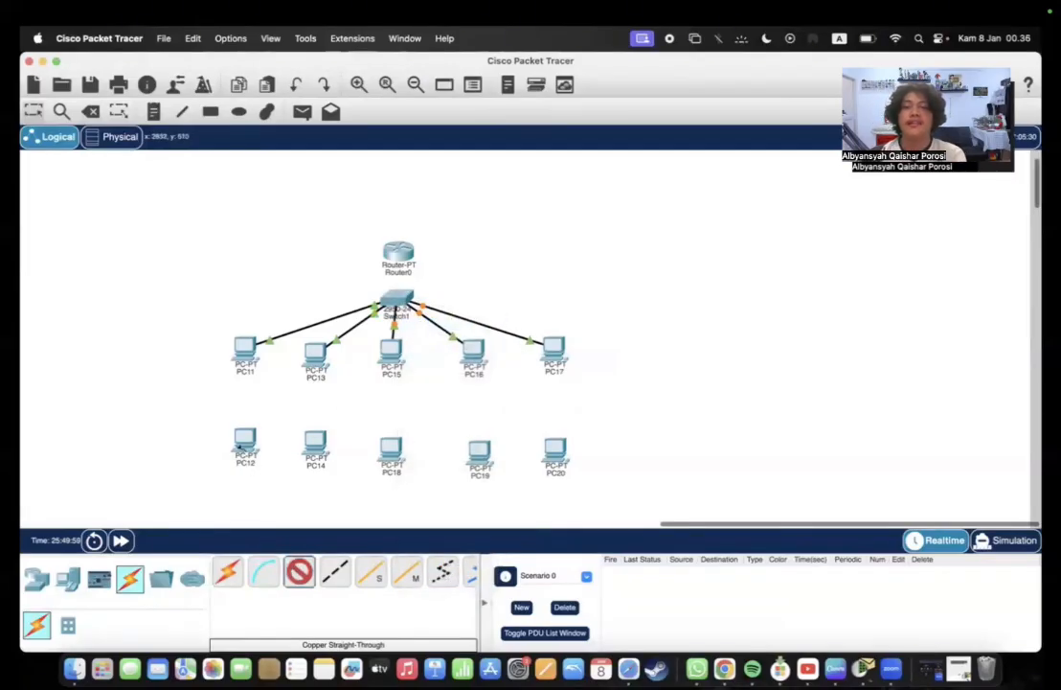
Step: Connect PC12's FastEthernet0 to Switch1's next free FastEthernet port with a copper straight-through cable
{"action": "left_click", "coordinate": [240, 448]}
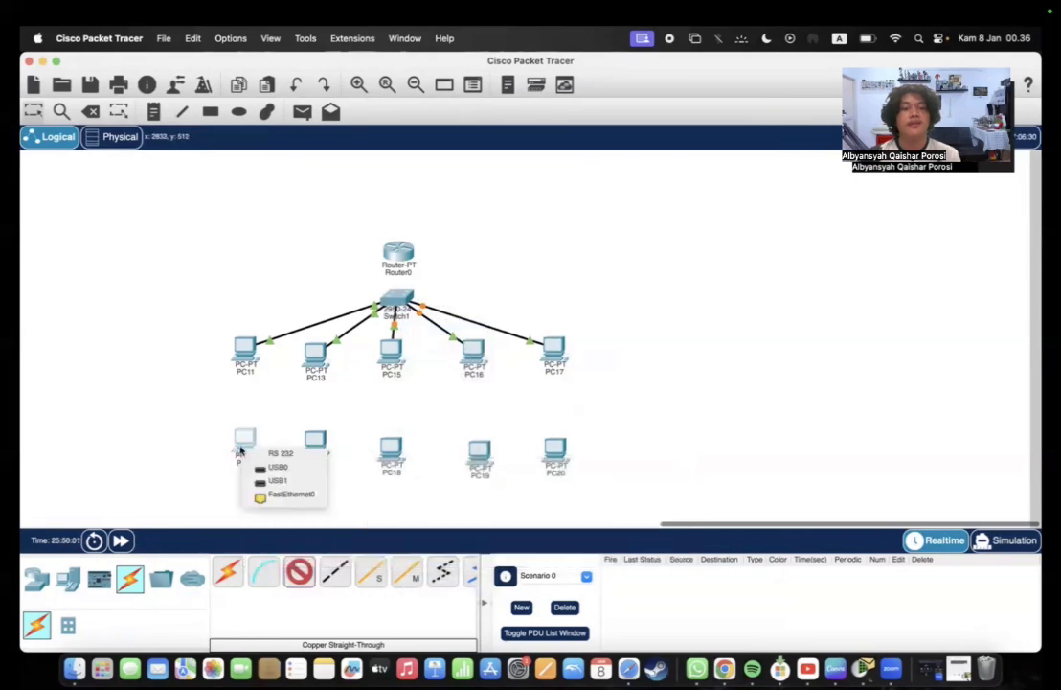
{"action": "left_click", "coordinate": [257, 497]}
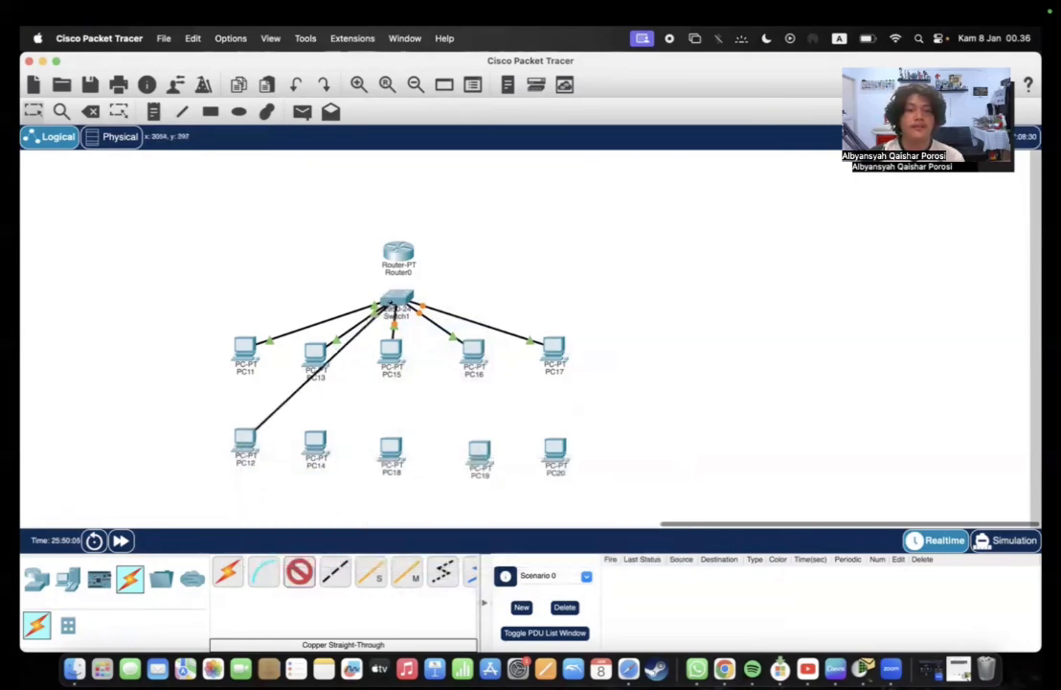
{"action": "left_click", "coordinate": [400, 304]}
{"action": "left_click", "coordinate": [422, 325]}
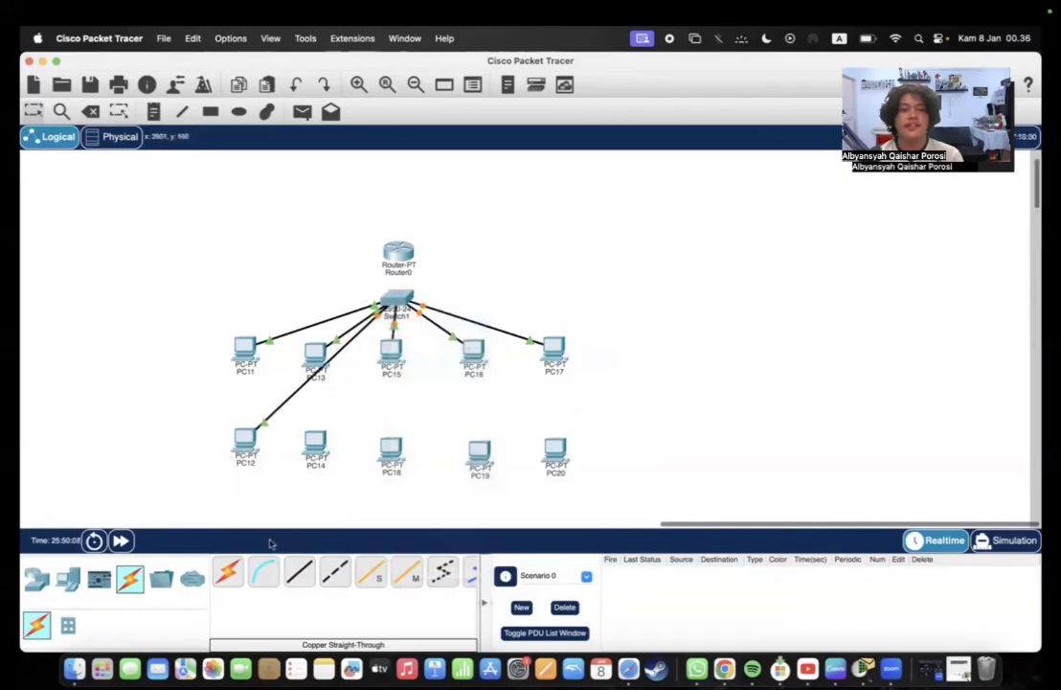
Step: Connect the remaining lower-row PCs, PC14, PC18, PC19 and PC20, to Switch1 with copper straight-through cables
{"action": "left_click", "coordinate": [299, 572]}
{"action": "left_click", "coordinate": [314, 450]}
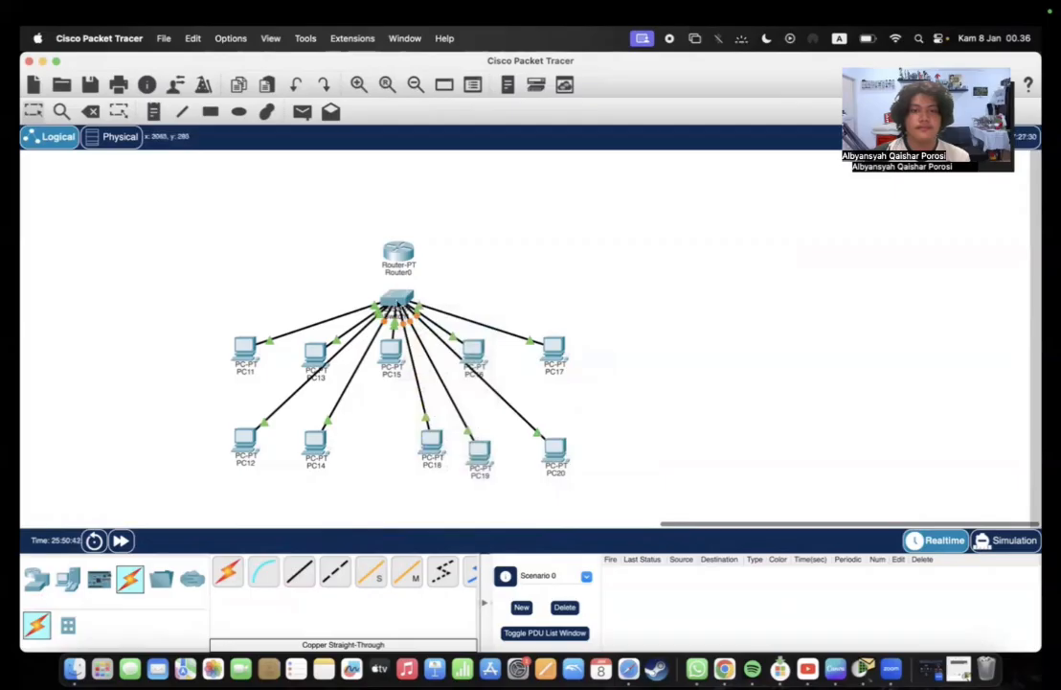
Step: Connect Switch1's FastEthernet0/24 to Router0's FastEthernet0/0 with a copper straight-through cable
{"action": "left_click", "coordinate": [399, 304]}
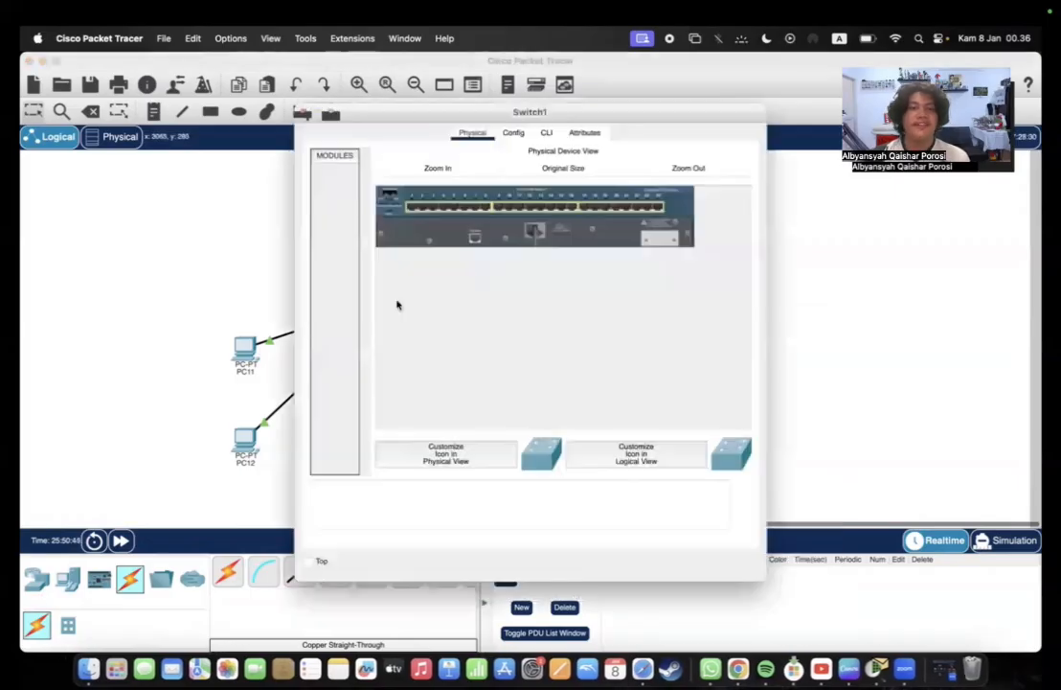
{"action": "left_click", "coordinate": [318, 113]}
{"action": "left_click", "coordinate": [299, 571]}
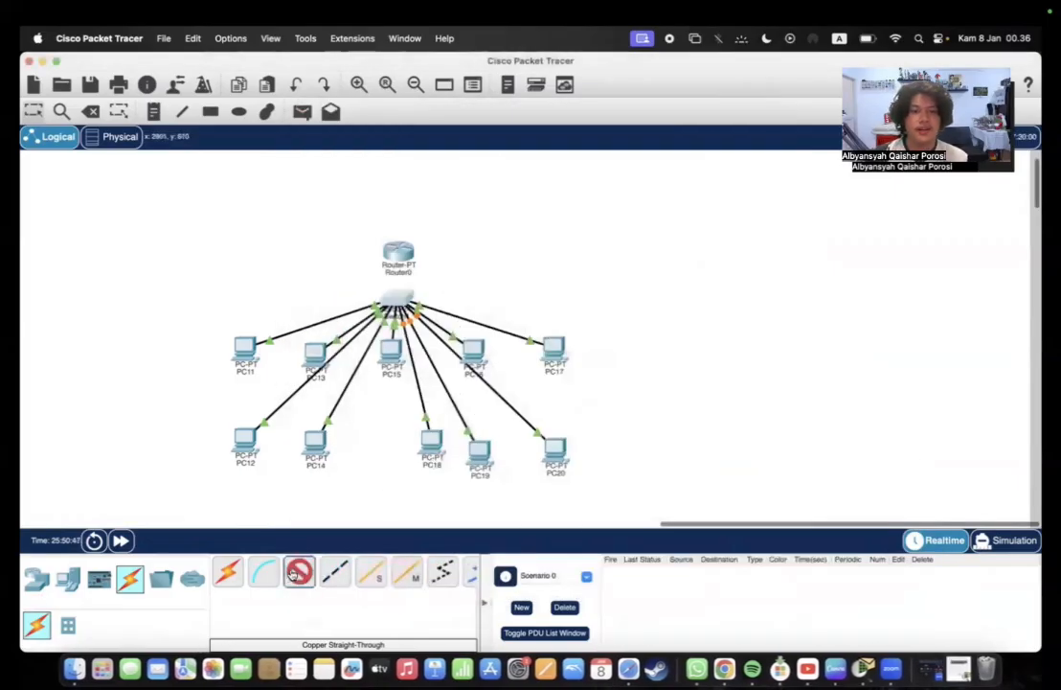
{"action": "left_click", "coordinate": [405, 304]}
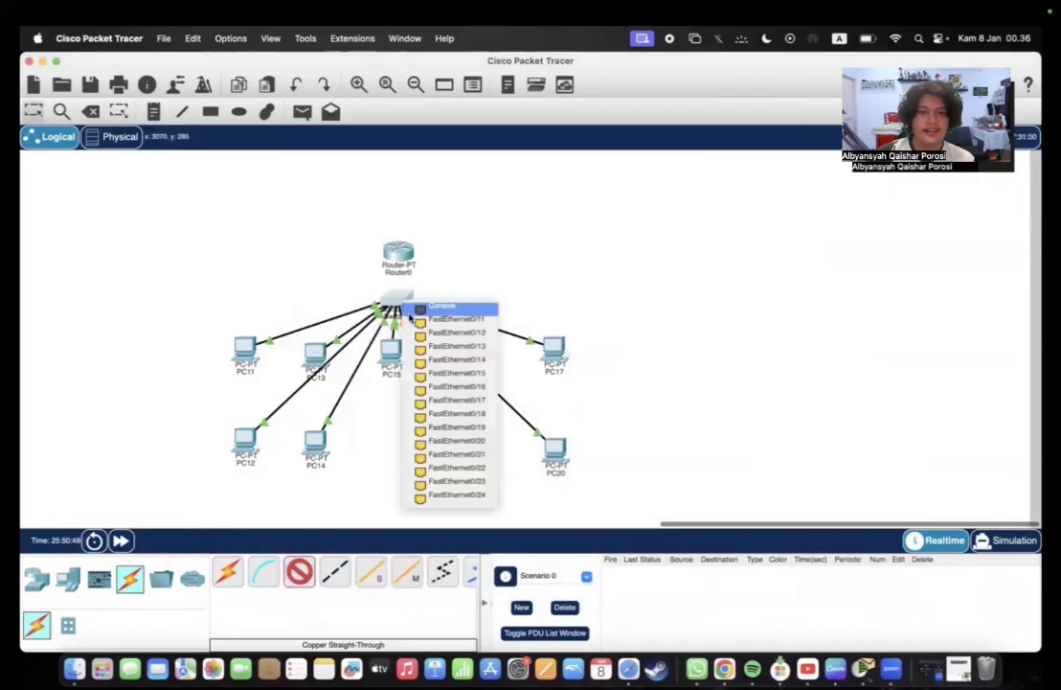
{"action": "left_click", "coordinate": [436, 499]}
{"action": "left_click", "coordinate": [399, 251]}
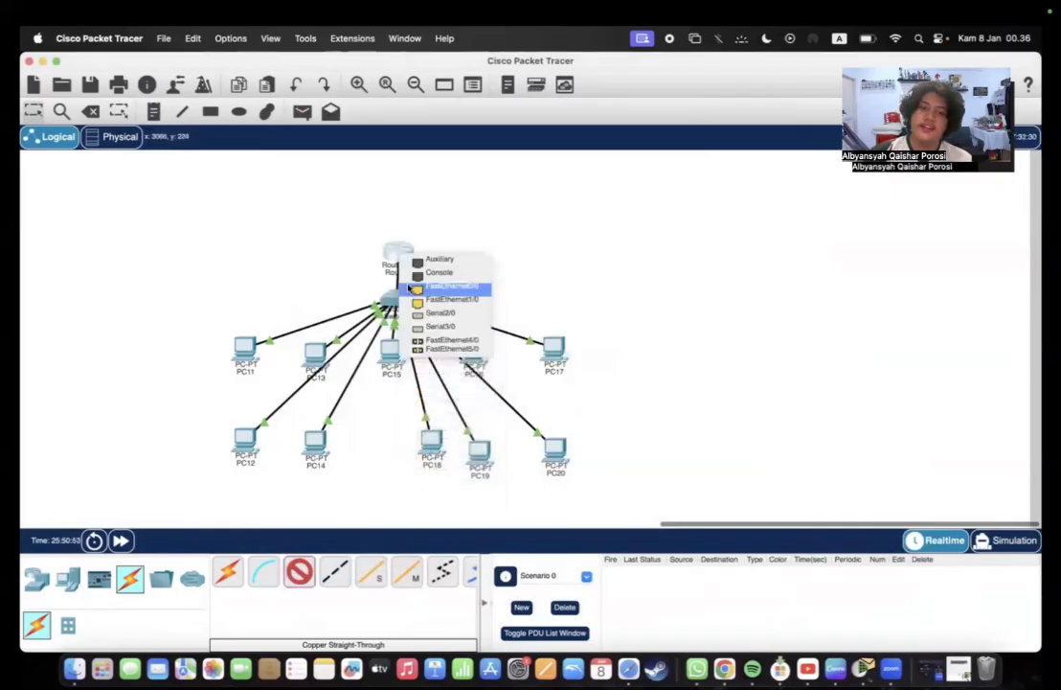
{"action": "left_click", "coordinate": [418, 290]}
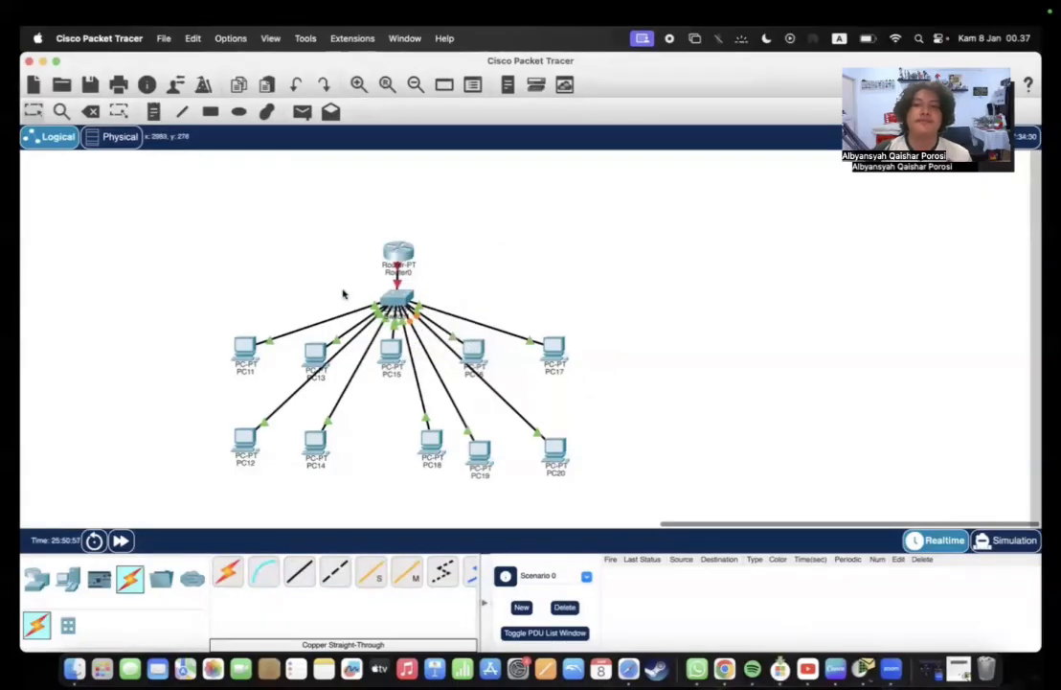
Step: Enable Router0's FastEthernet0/0 port and assign it IPv4 address 192.168.1.1 with subnet mask 255.255.255.0
{"action": "left_click", "coordinate": [390, 251]}
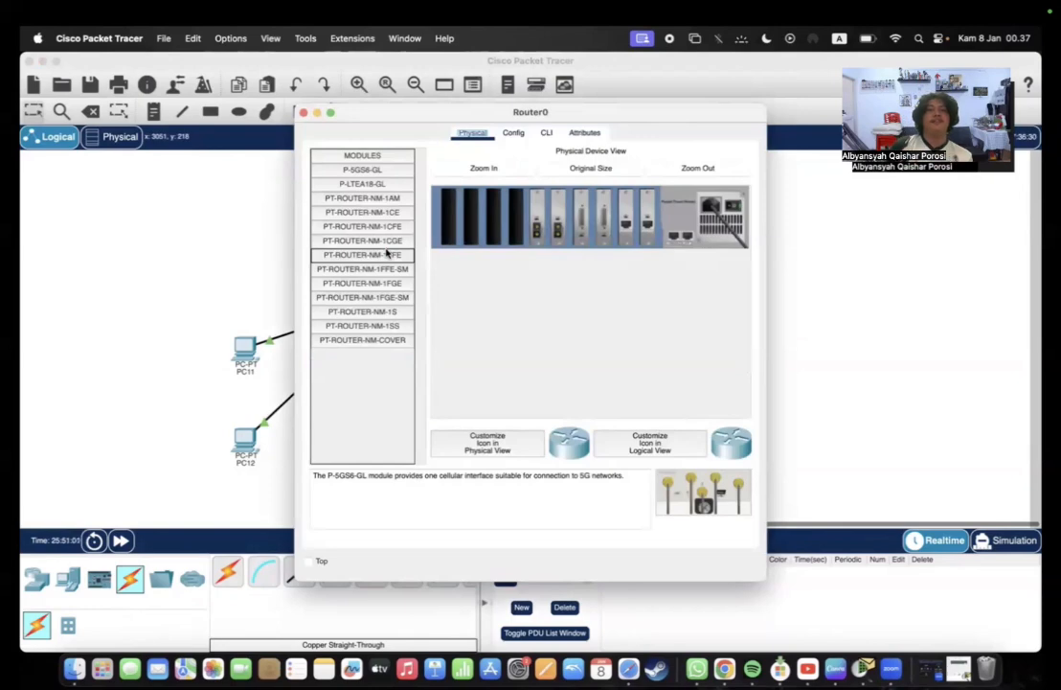
{"action": "left_click", "coordinate": [515, 132]}
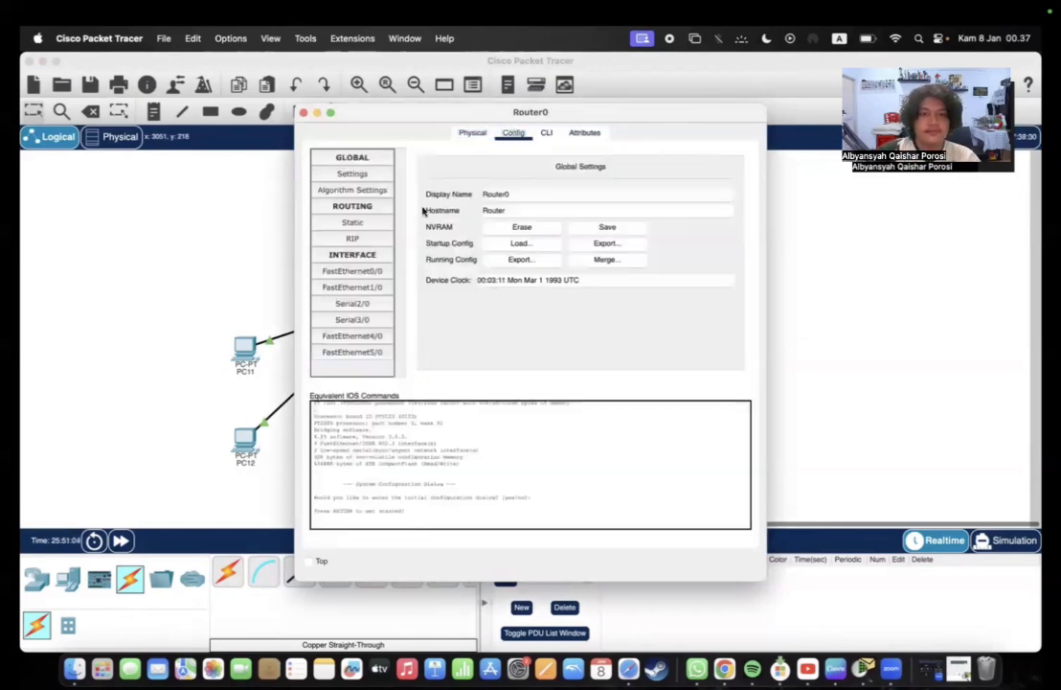
{"action": "left_click", "coordinate": [351, 272]}
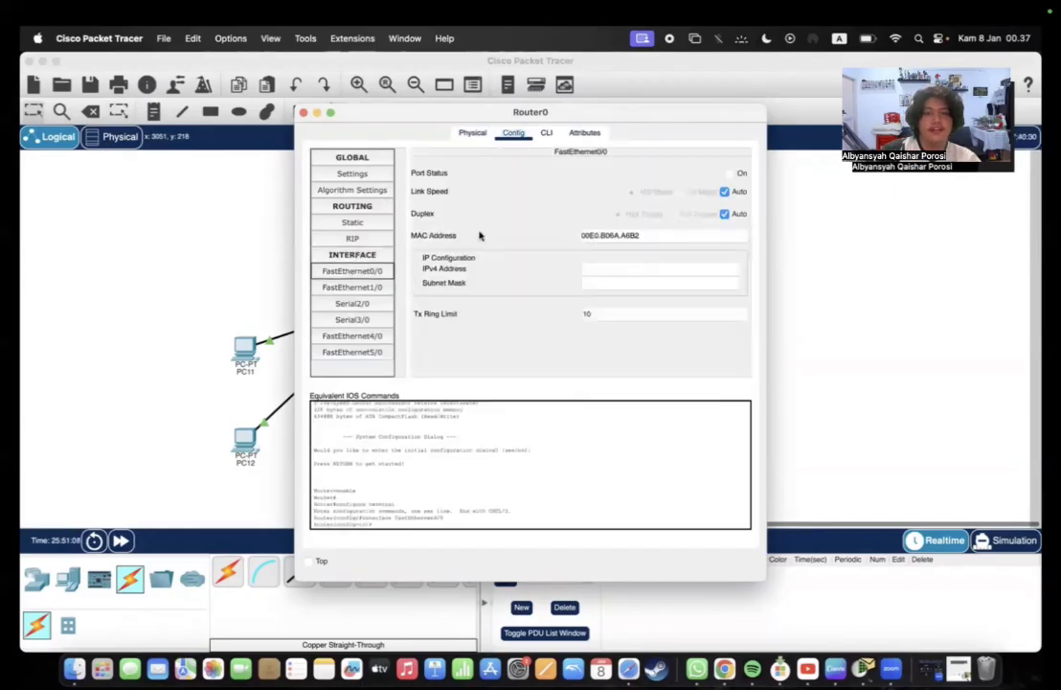
{"action": "left_click", "coordinate": [729, 174]}
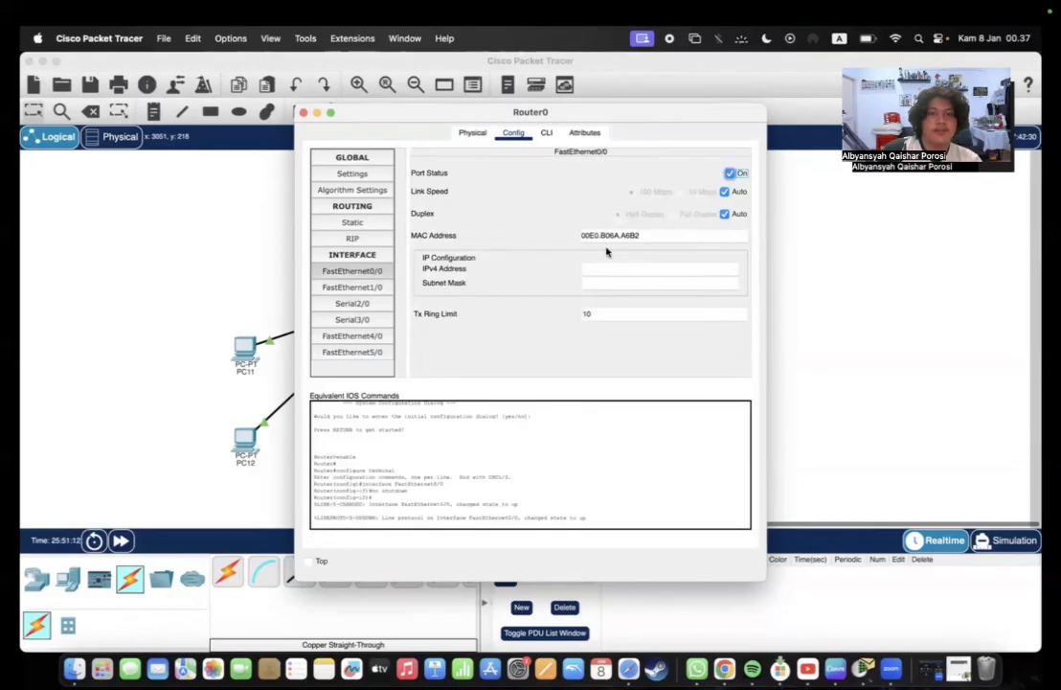
{"action": "left_click", "coordinate": [598, 269]}
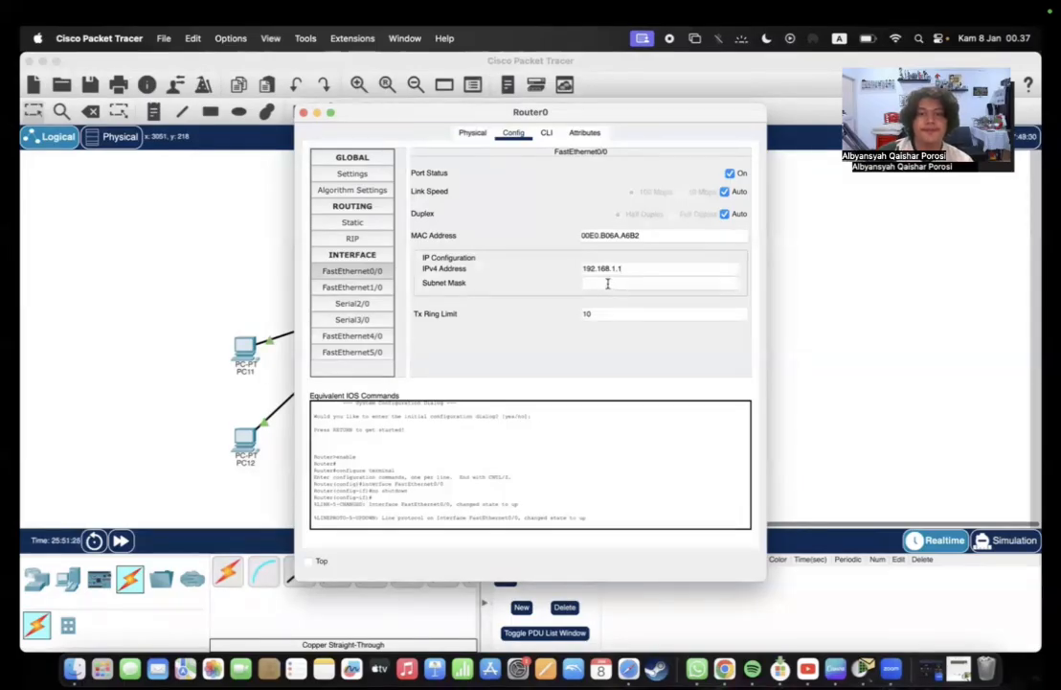
{"action": "left_click", "coordinate": [608, 282]}
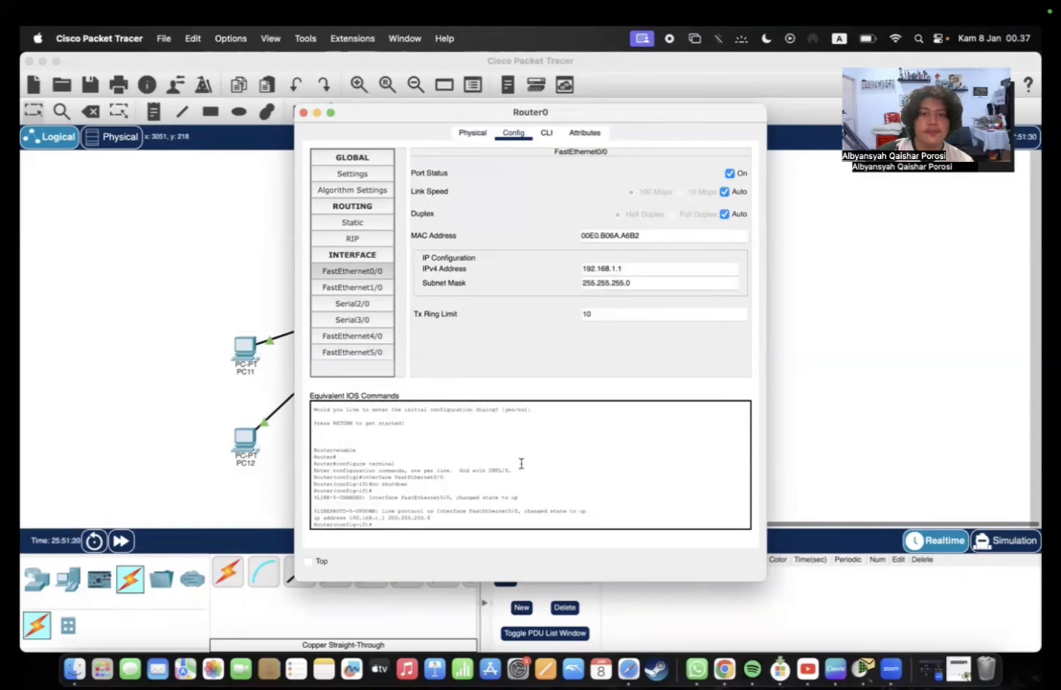
{"action": "left_click", "coordinate": [303, 112]}
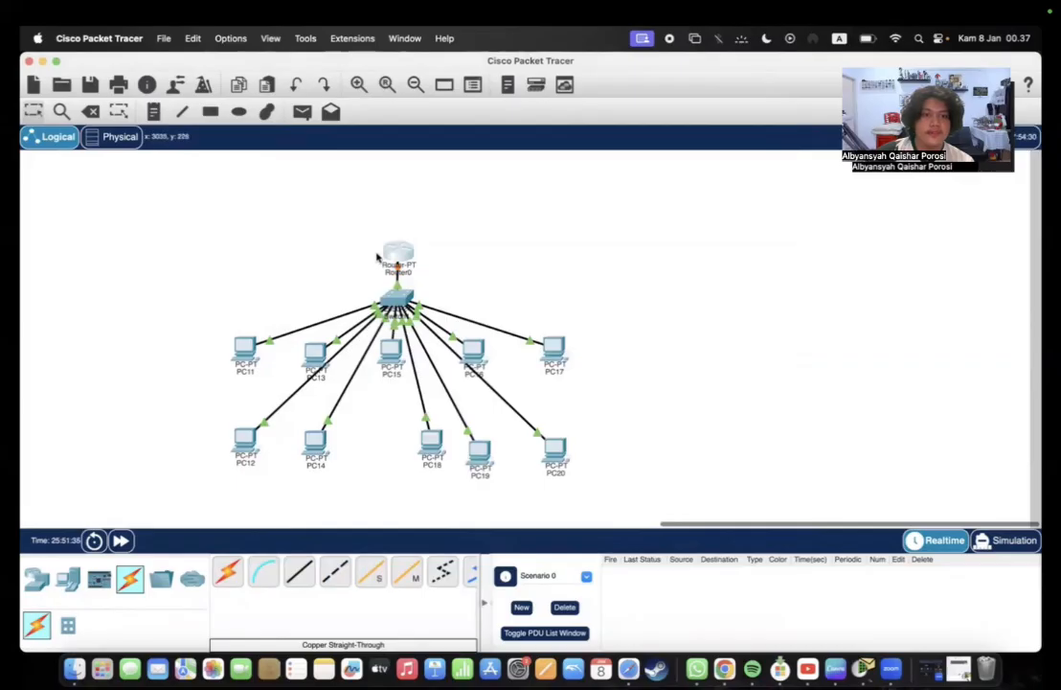
Step: Configure PC11 with static IPv4 address 192.168.1.10, subnet mask 255.255.255.0 and default gateway 192.168.1.1
{"action": "left_click", "coordinate": [246, 348]}
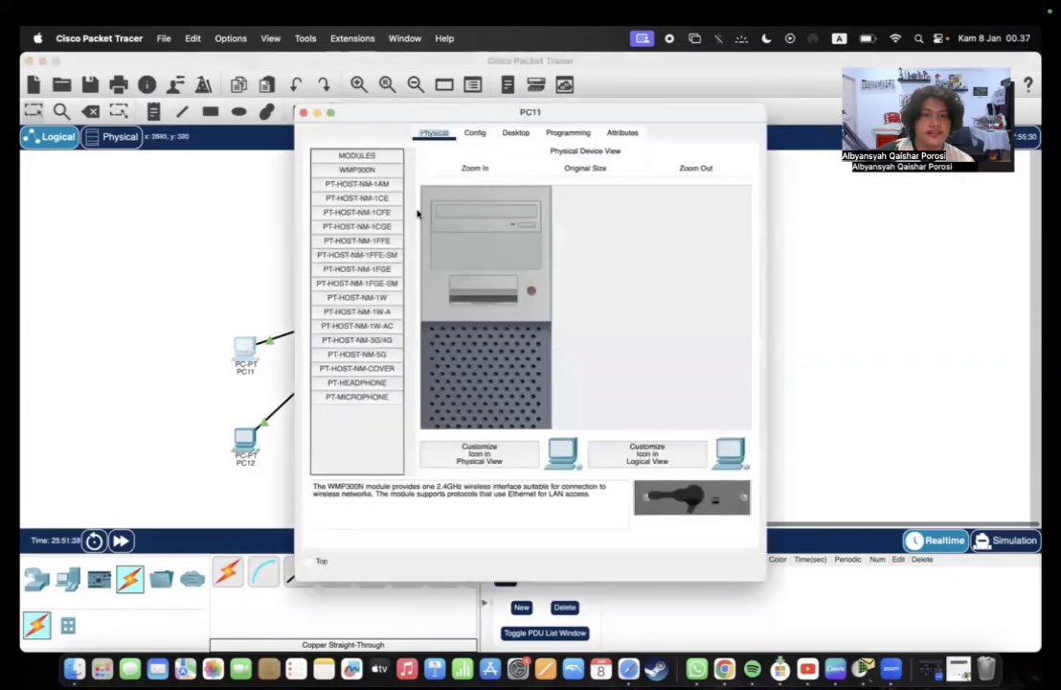
{"action": "left_click", "coordinate": [474, 134]}
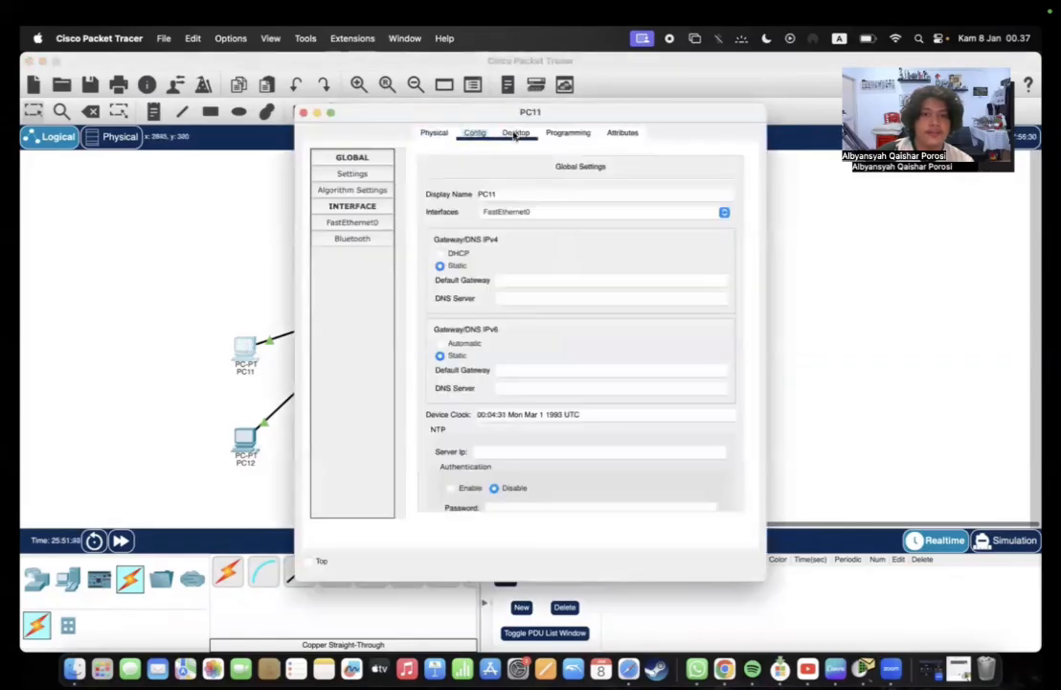
{"action": "left_click", "coordinate": [515, 133]}
{"action": "left_click", "coordinate": [351, 200]}
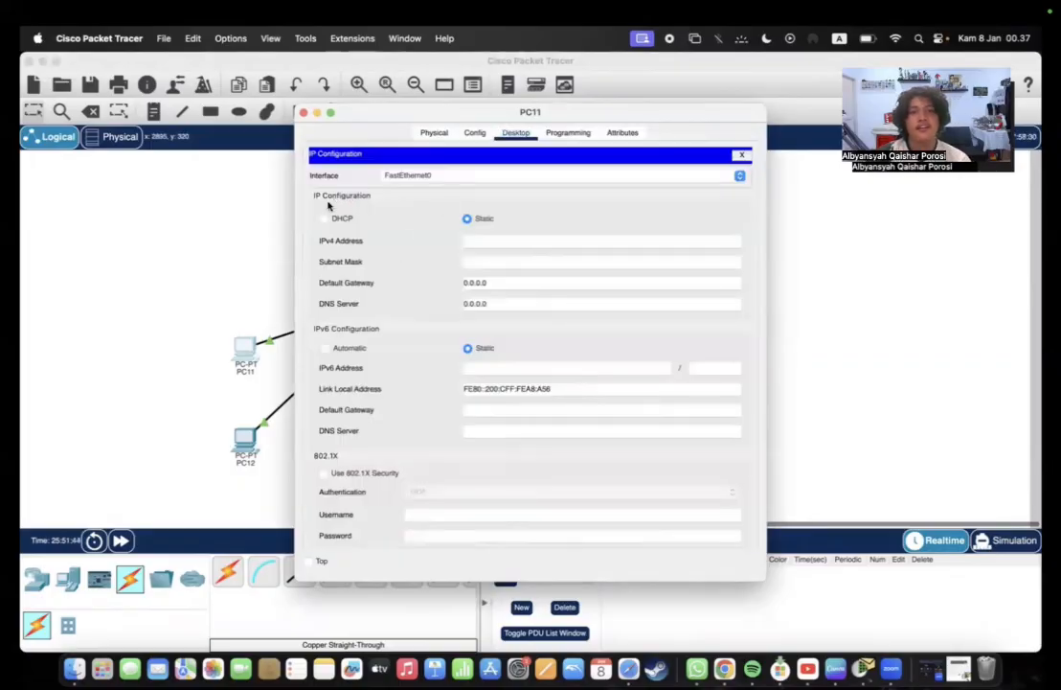
{"action": "left_click", "coordinate": [465, 240]}
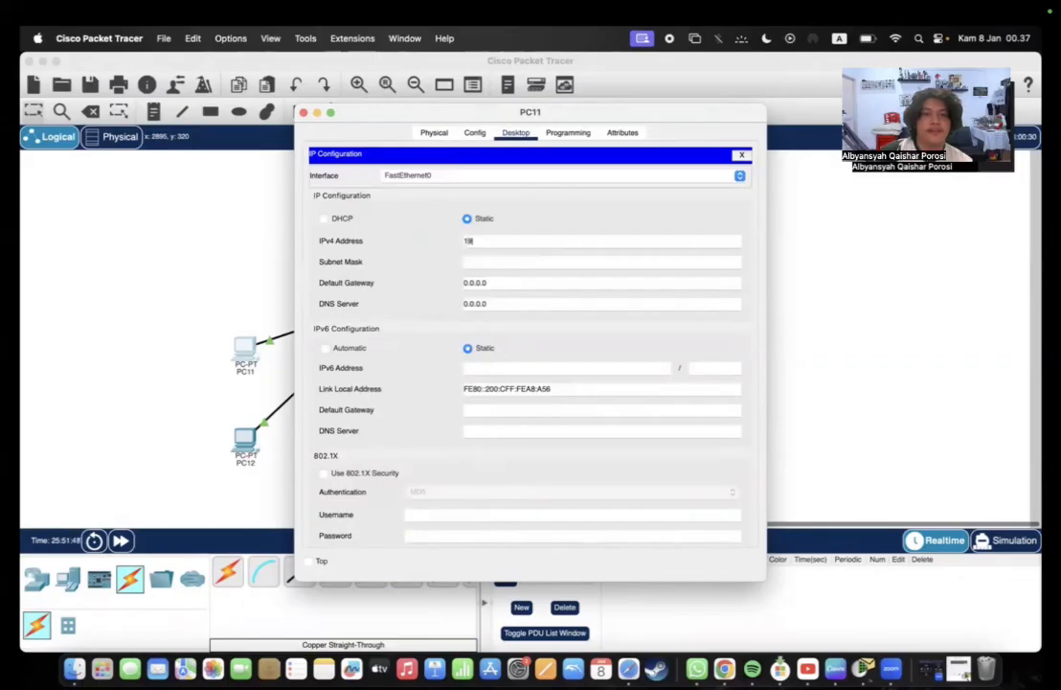
{"action": "type", "text": "192.16"}
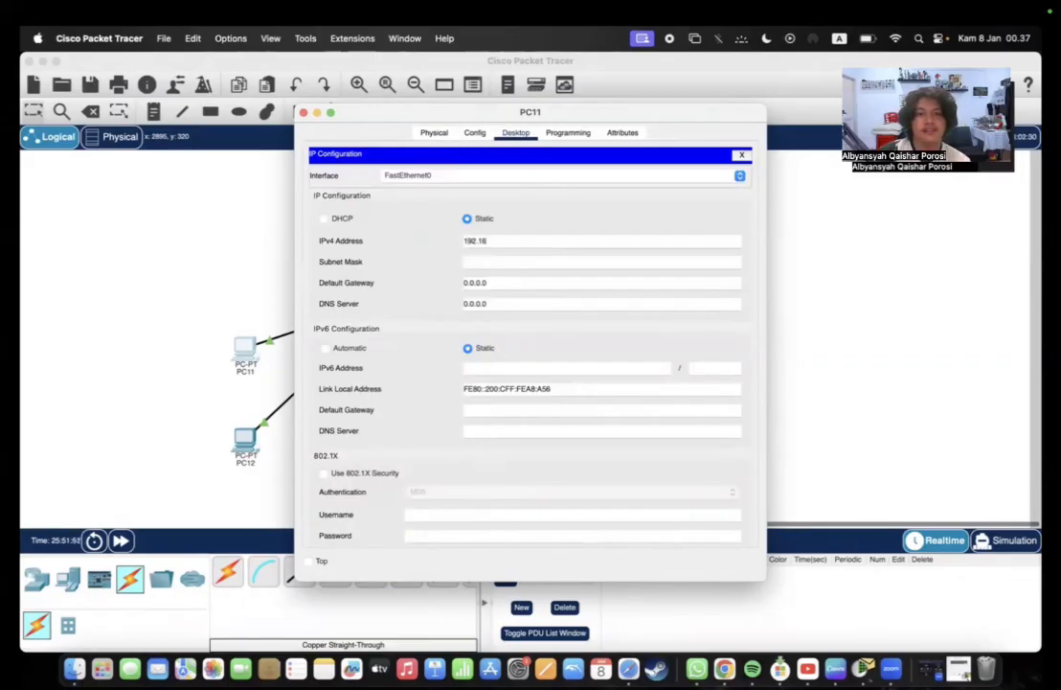
{"action": "type", "text": "8.1.10"}
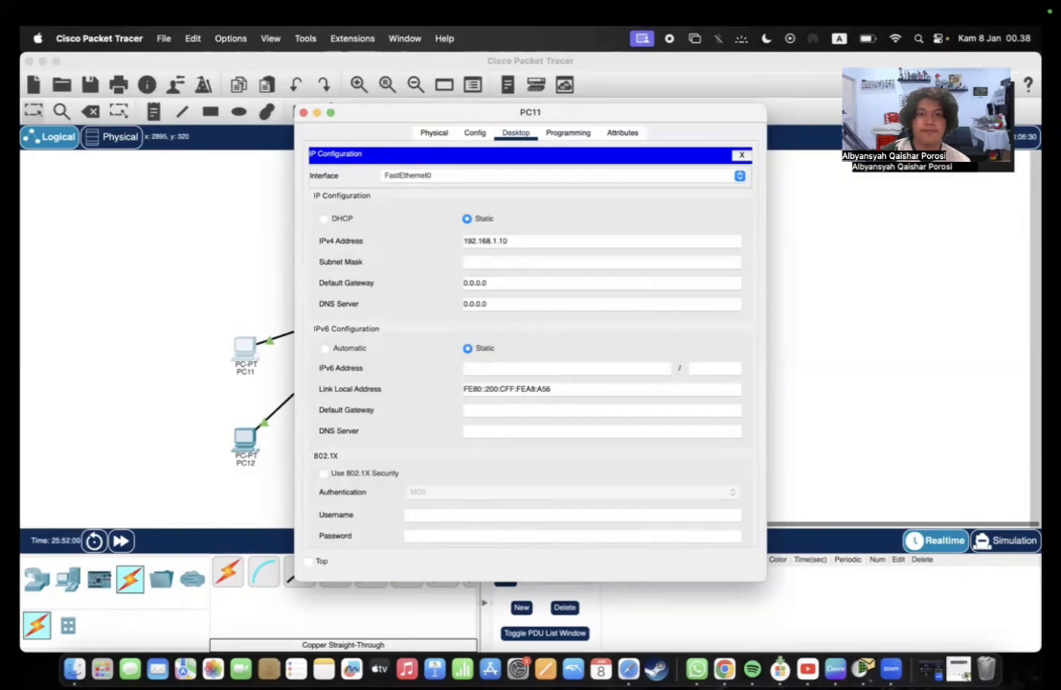
{"action": "left_click", "coordinate": [490, 262]}
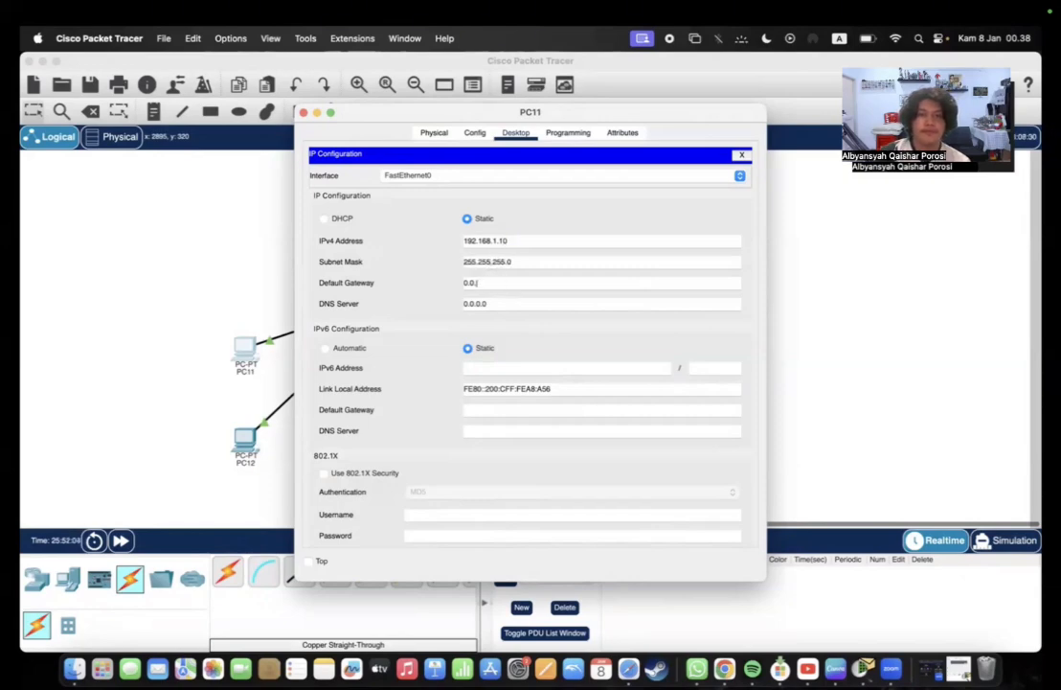
{"action": "type", "text": "192."}
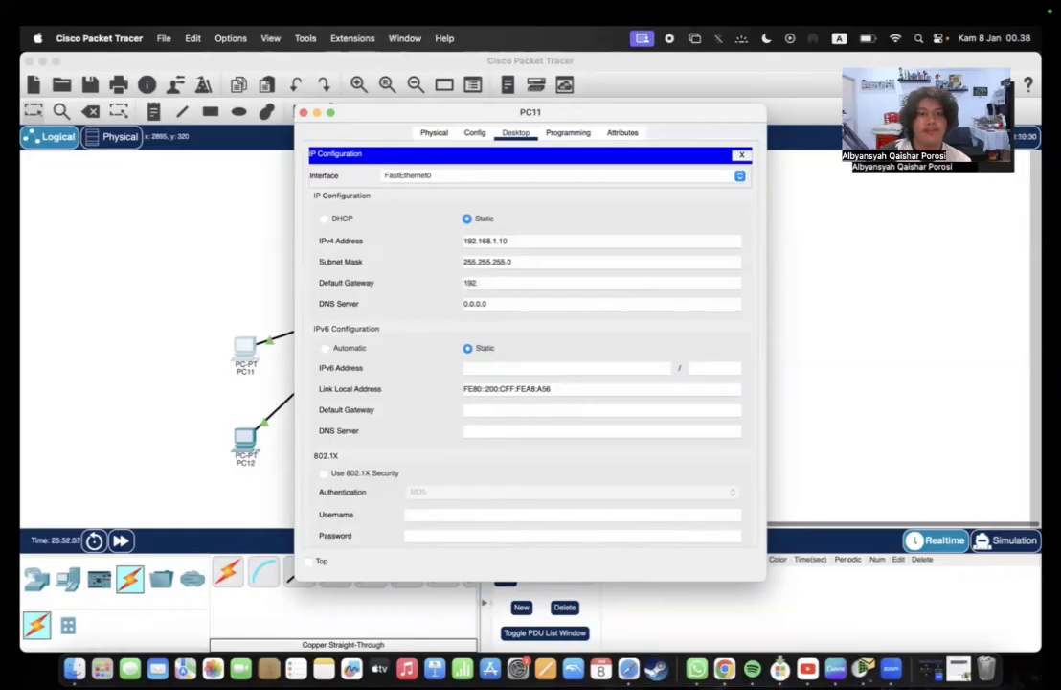
{"action": "type", "text": "168.1.1"}
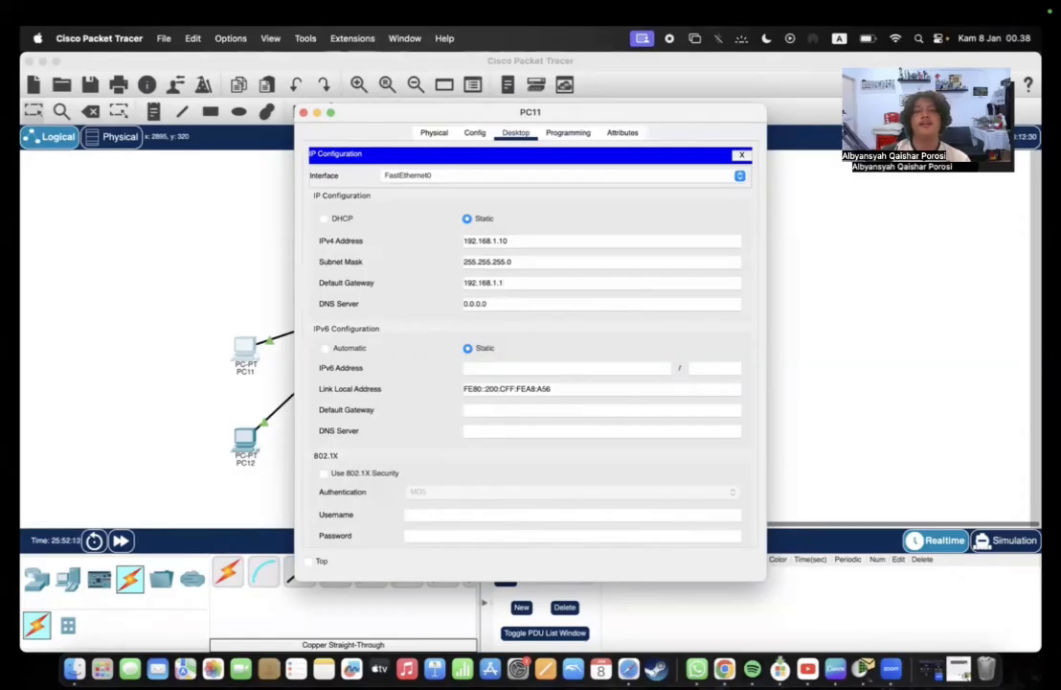
{"action": "left_click_drag", "start_coordinate": [489, 284], "coordinate": [471, 285]}
{"action": "left_click", "coordinate": [511, 285]}
{"action": "left_click", "coordinate": [527, 284]}
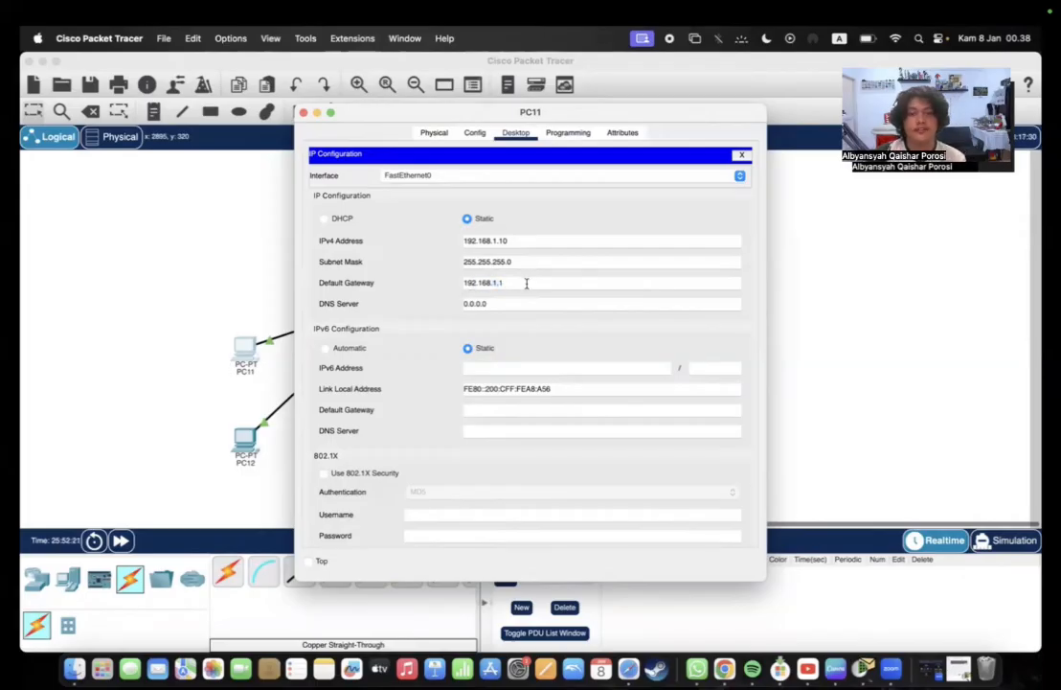
{"action": "left_click", "coordinate": [245, 442]}
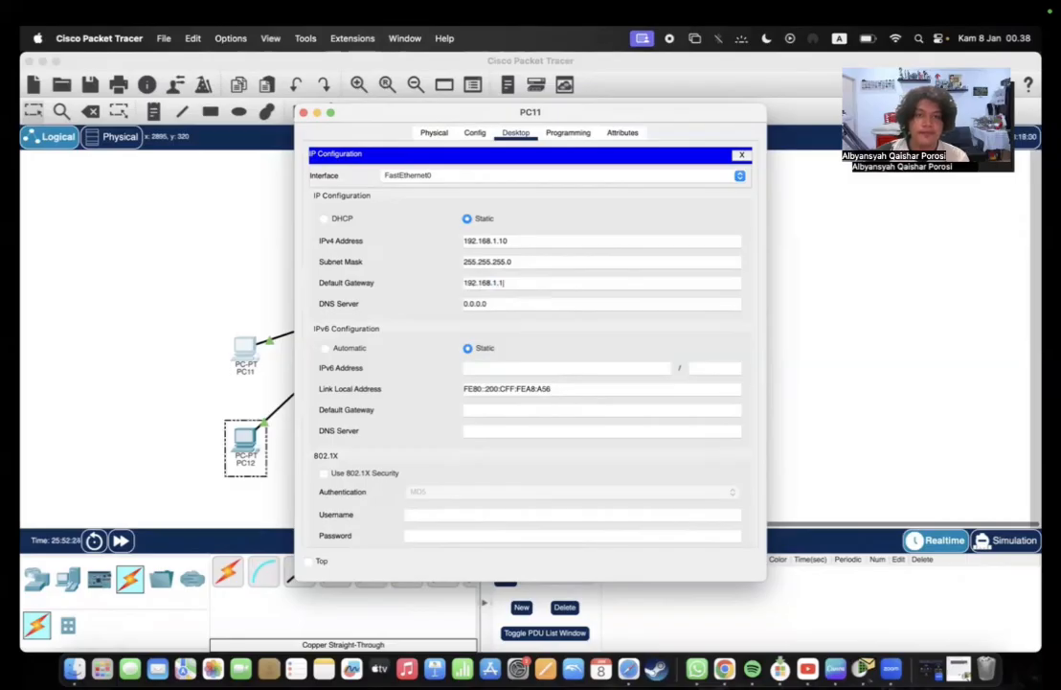
{"action": "left_click_drag", "start_coordinate": [512, 283], "coordinate": [450, 284]}
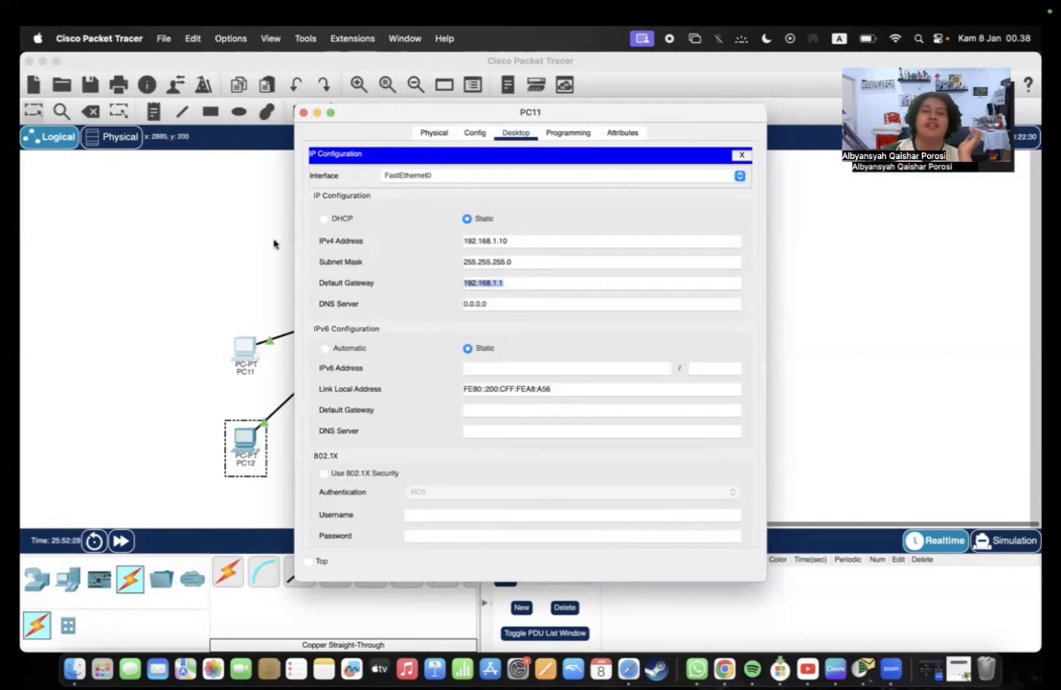
Step: Configure PC13 with static IPv4 address 192.168.1.11, subnet mask 255.255.255.0 and default gateway 192.168.1.1
{"action": "left_click", "coordinate": [302, 112]}
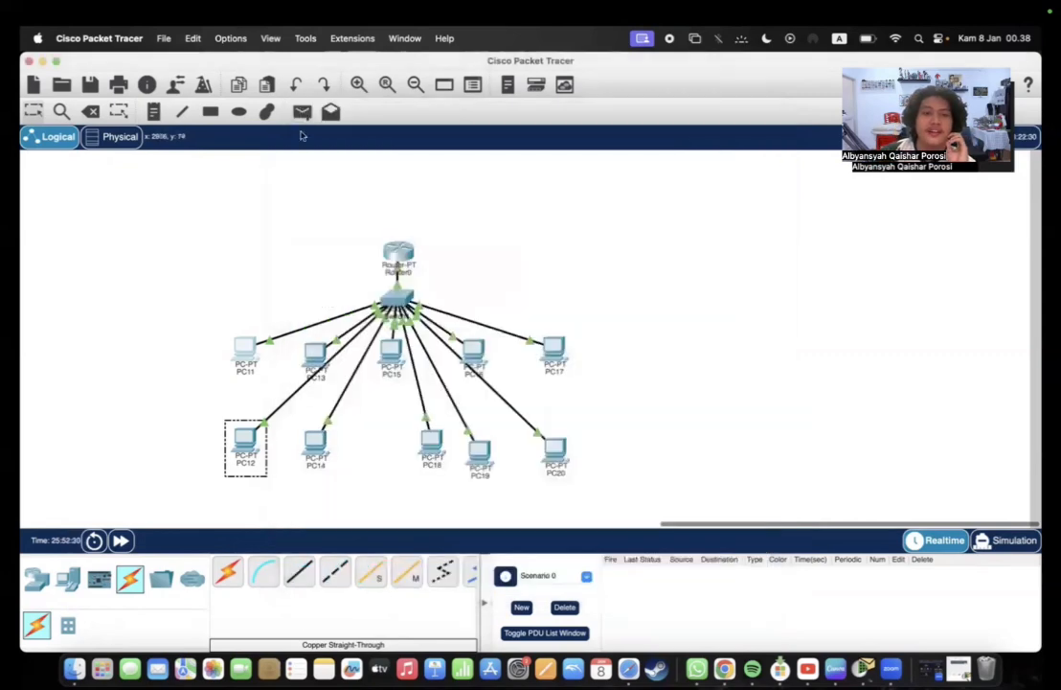
{"action": "left_click", "coordinate": [315, 354]}
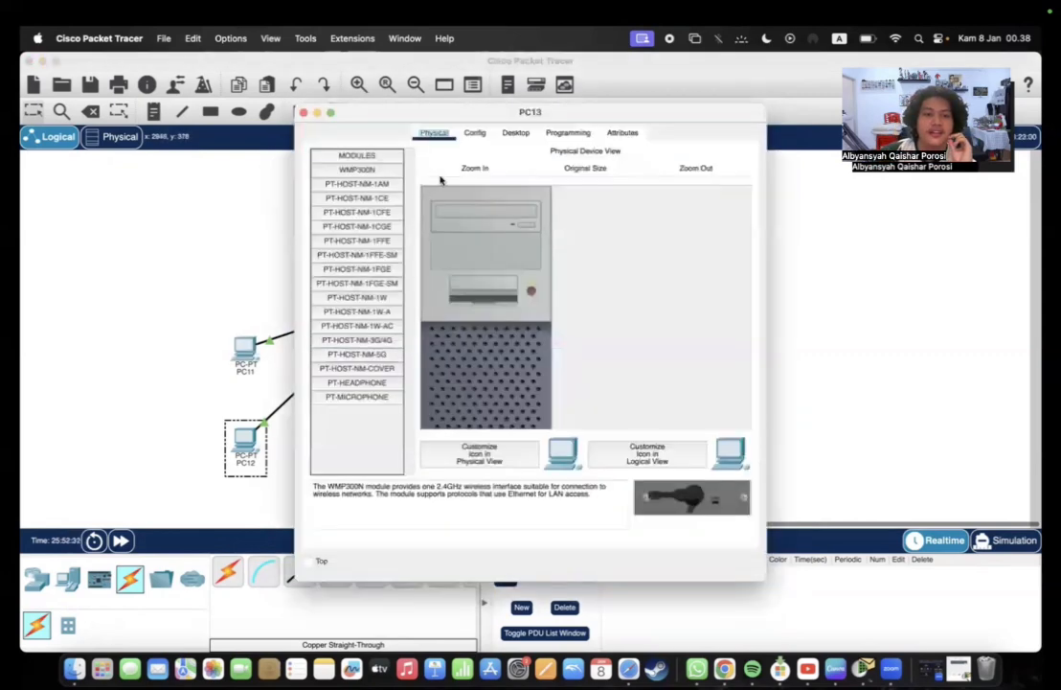
{"action": "left_click", "coordinate": [516, 133]}
{"action": "left_click", "coordinate": [354, 182]}
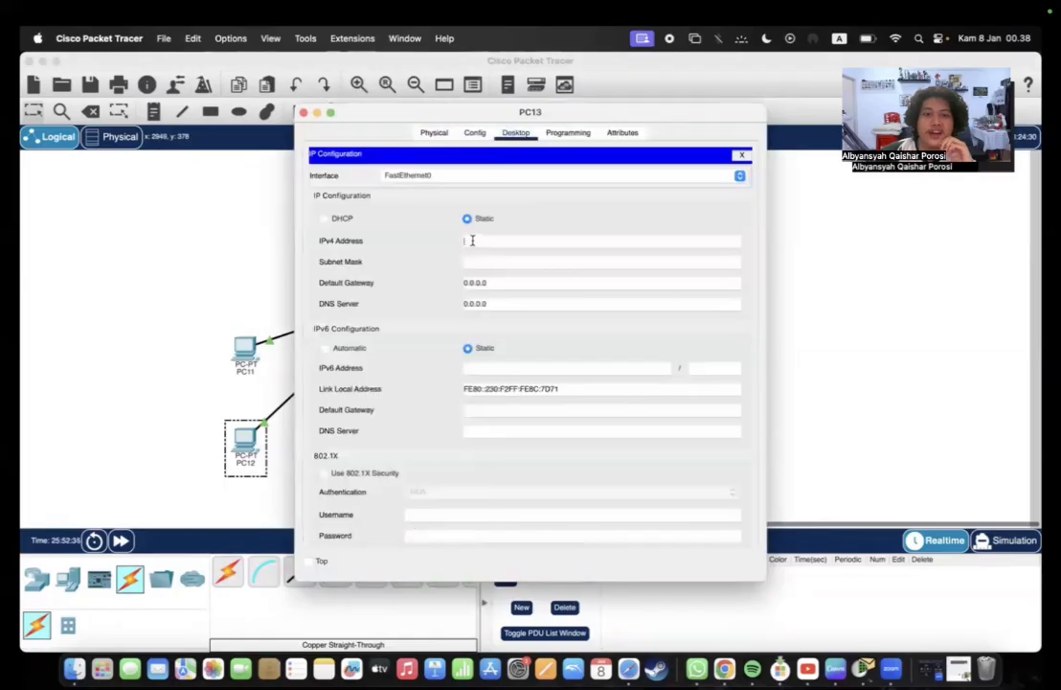
{"action": "left_click", "coordinate": [484, 240]}
{"action": "type", "text": "192.168.1.11"}
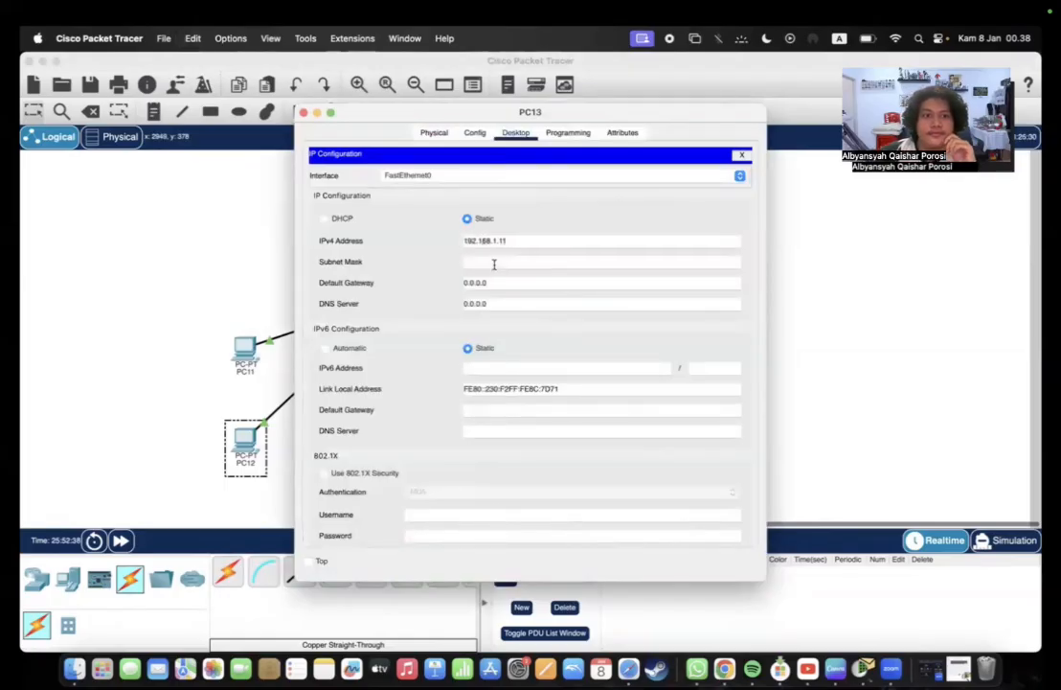
{"action": "left_click", "coordinate": [494, 262]}
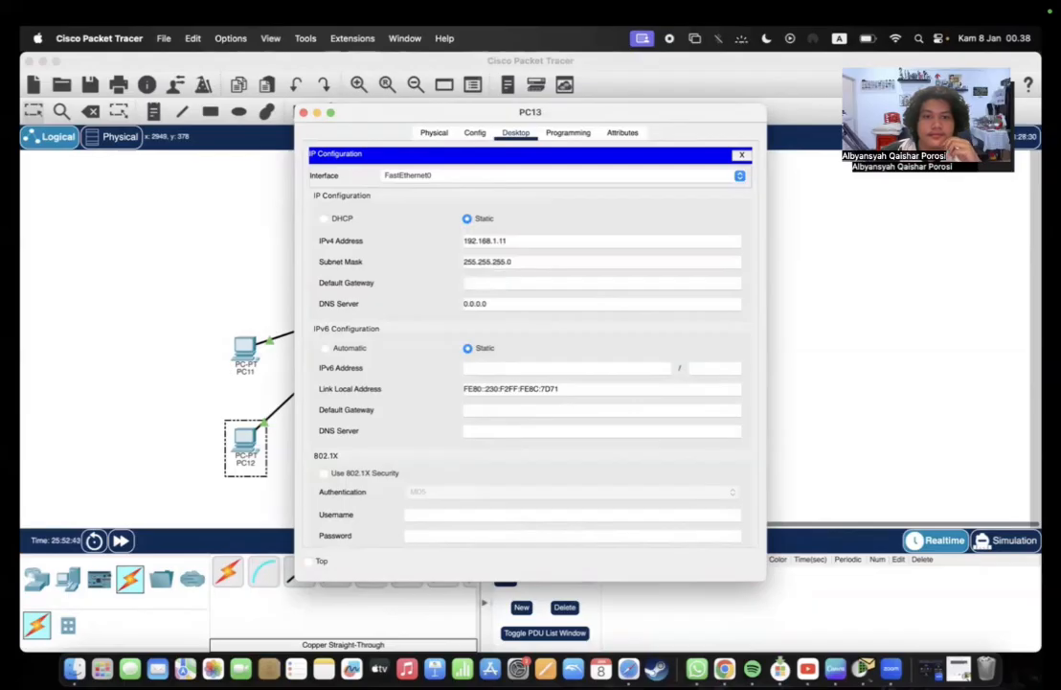
{"action": "type", "text": "192.168.1.1"}
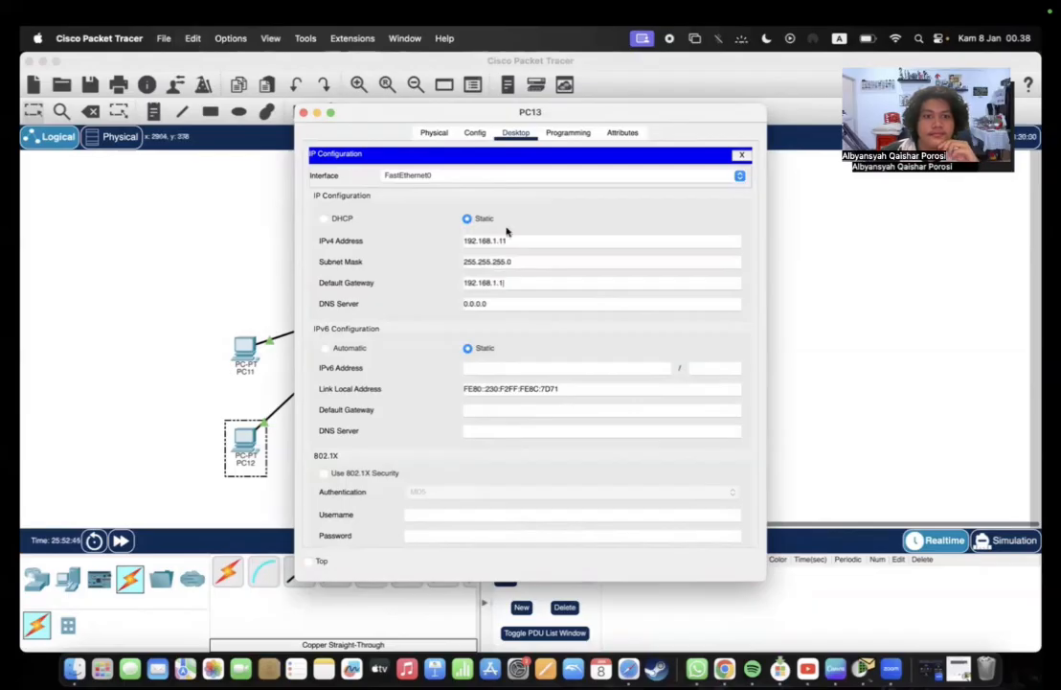
{"action": "left_click", "coordinate": [161, 238]}
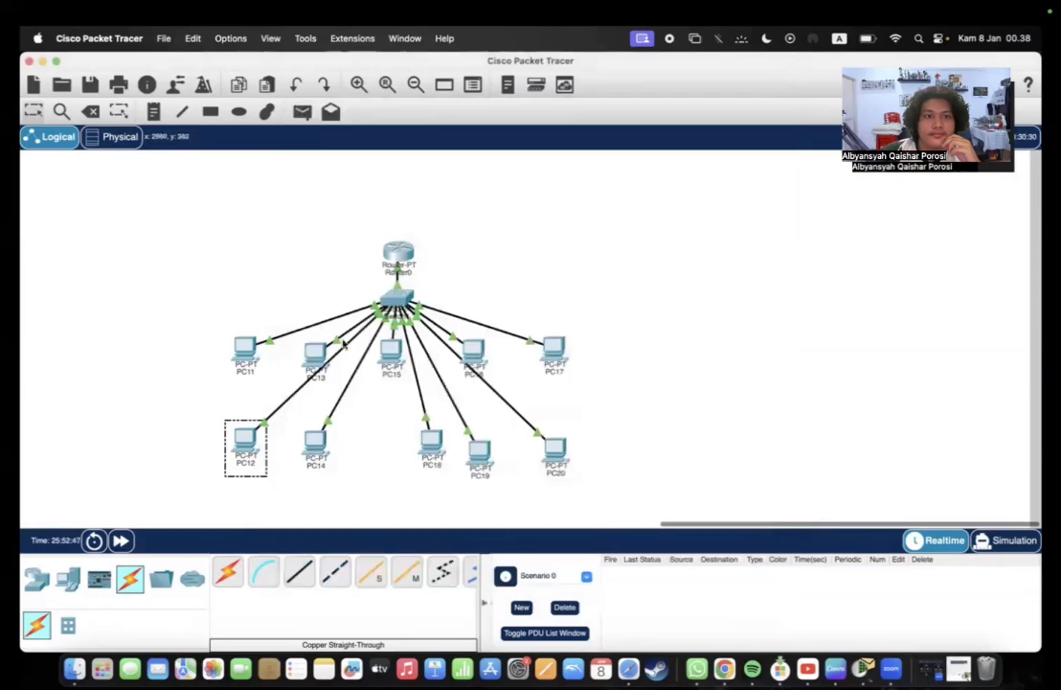
Step: Configure PC15 with static IPv4 address 192.168.1.12, subnet mask 255.255.255.0 and default gateway 192.168.1.1
{"action": "left_click", "coordinate": [389, 355]}
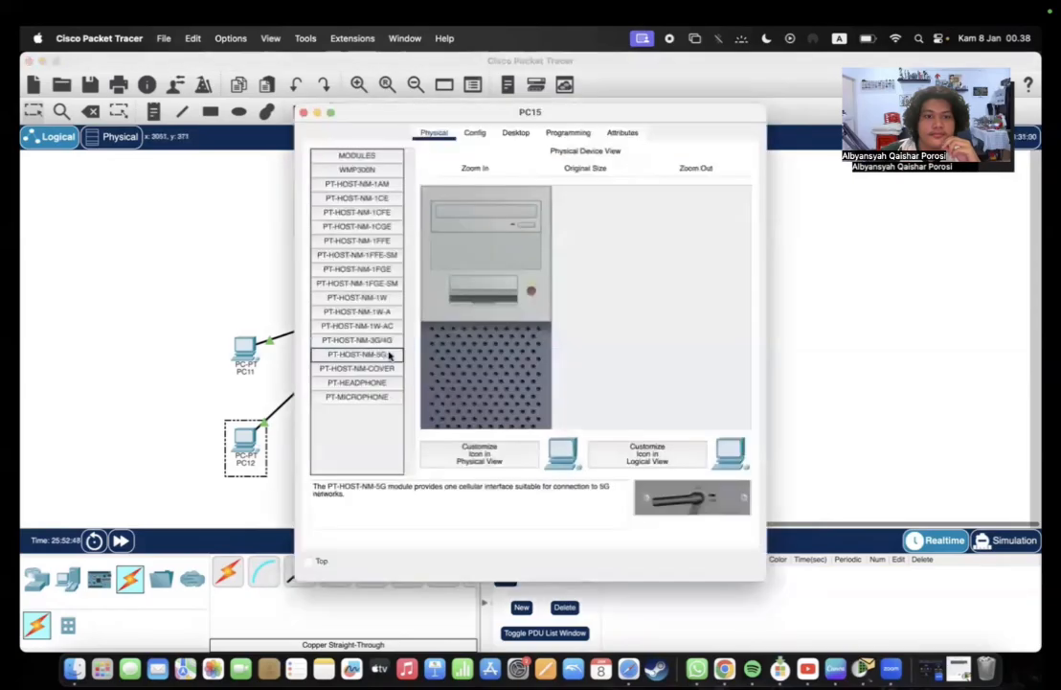
{"action": "left_click", "coordinate": [516, 132]}
{"action": "left_click", "coordinate": [353, 187]}
{"action": "left_click", "coordinate": [476, 242]}
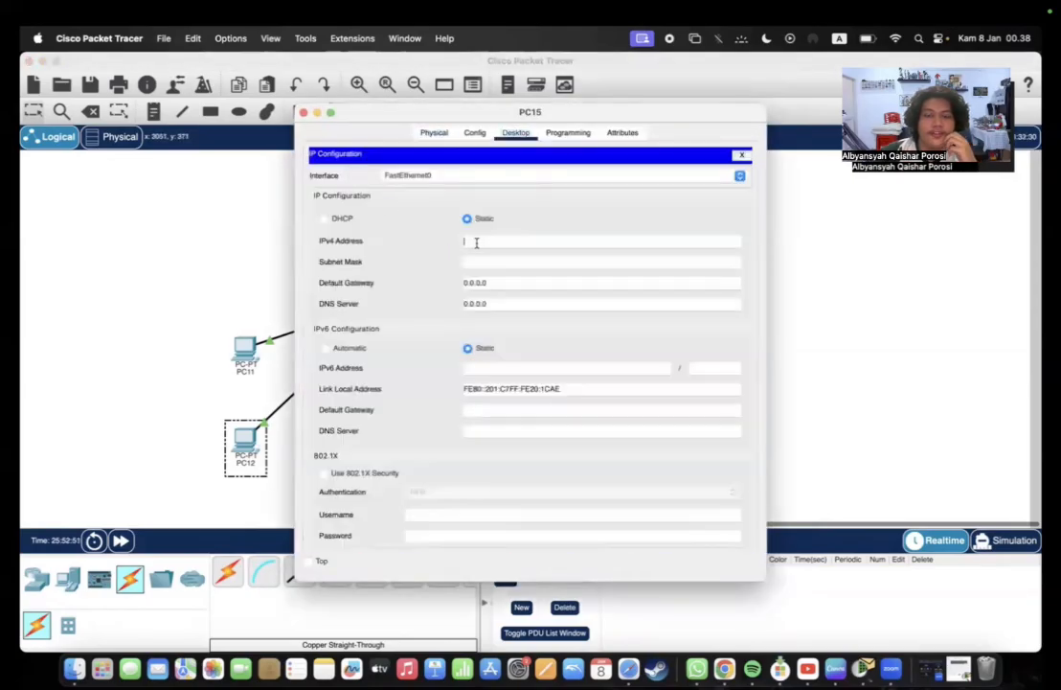
{"action": "type", "text": "192.168.1.12"}
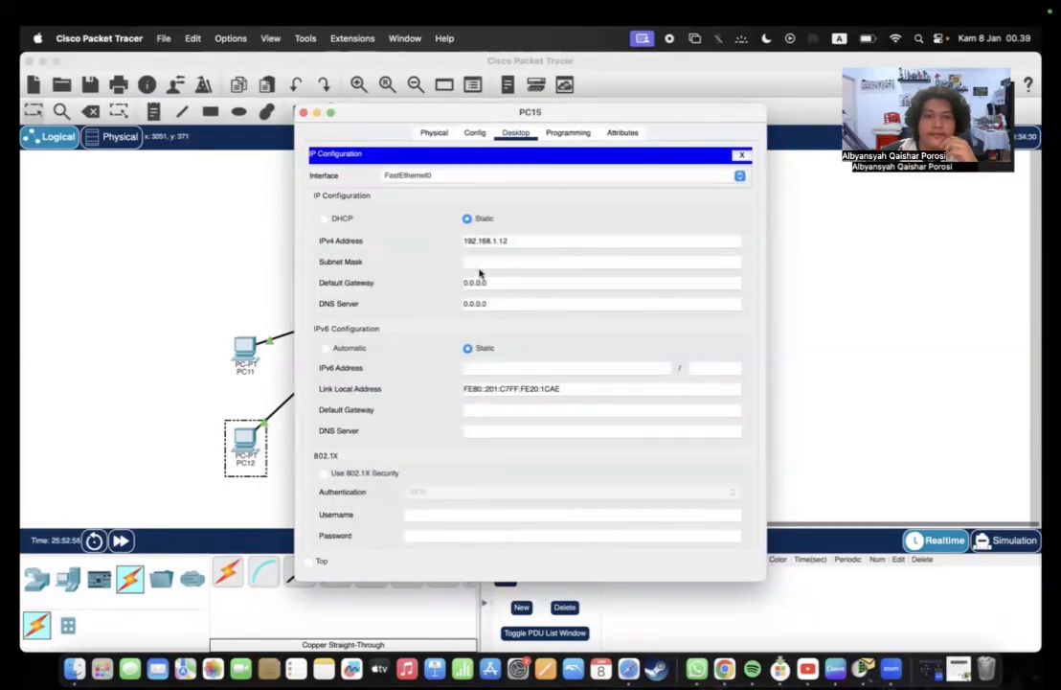
{"action": "left_click", "coordinate": [476, 265]}
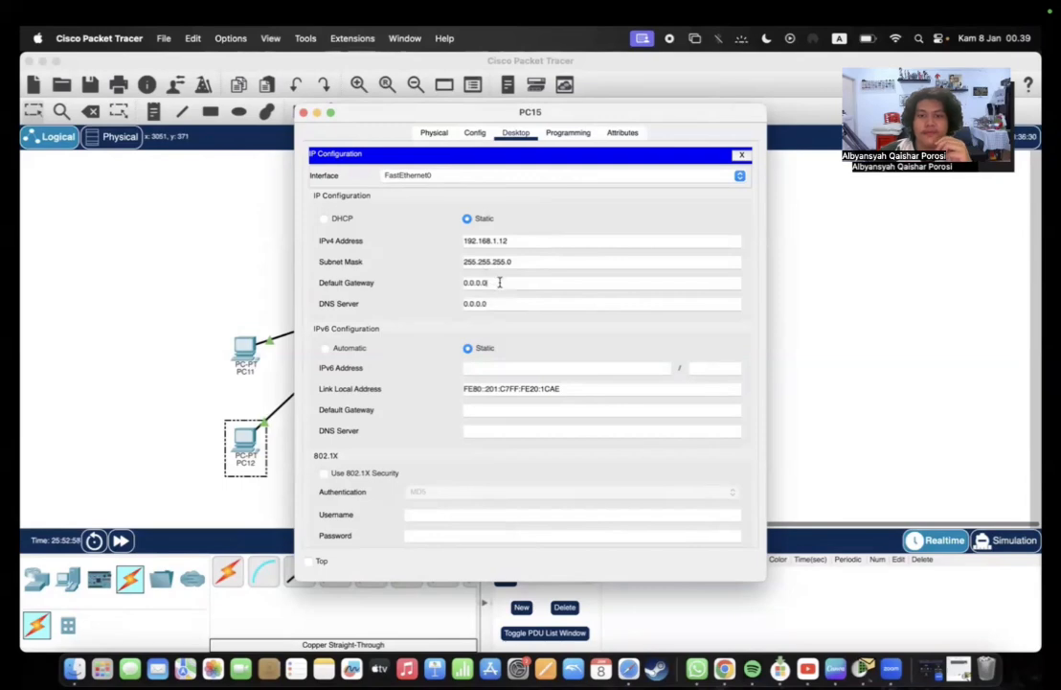
{"action": "key", "text": "BackSpace"}
{"action": "key", "text": "BackSpace"}
{"action": "key", "text": "BackSpace"}
{"action": "key", "text": "BackSpace"}
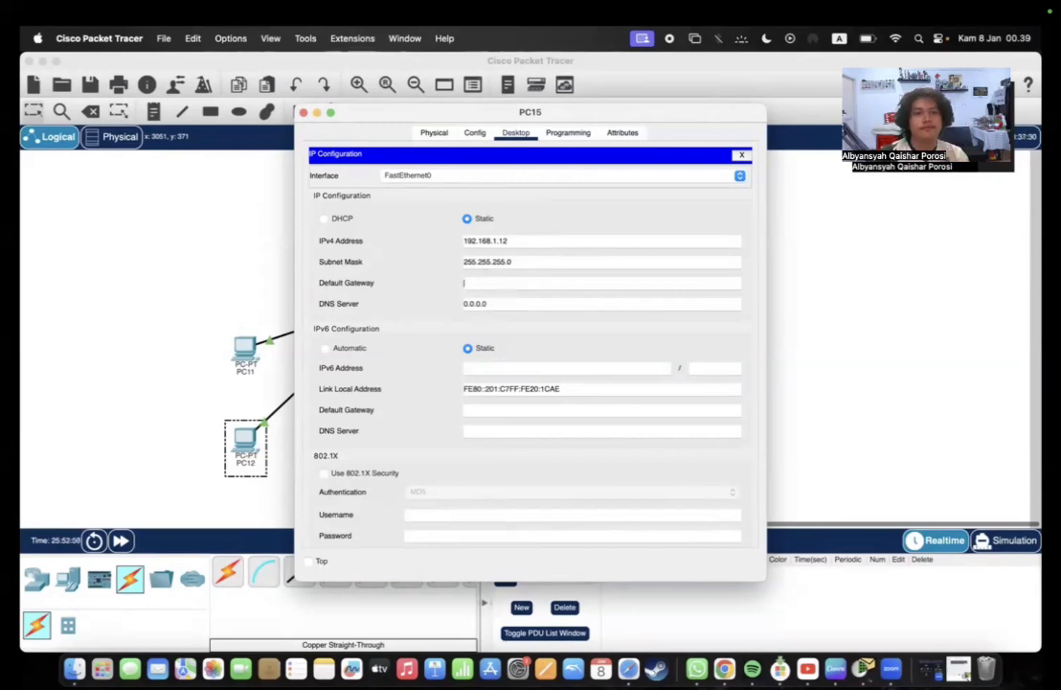
{"action": "type", "text": "192.168.1.1"}
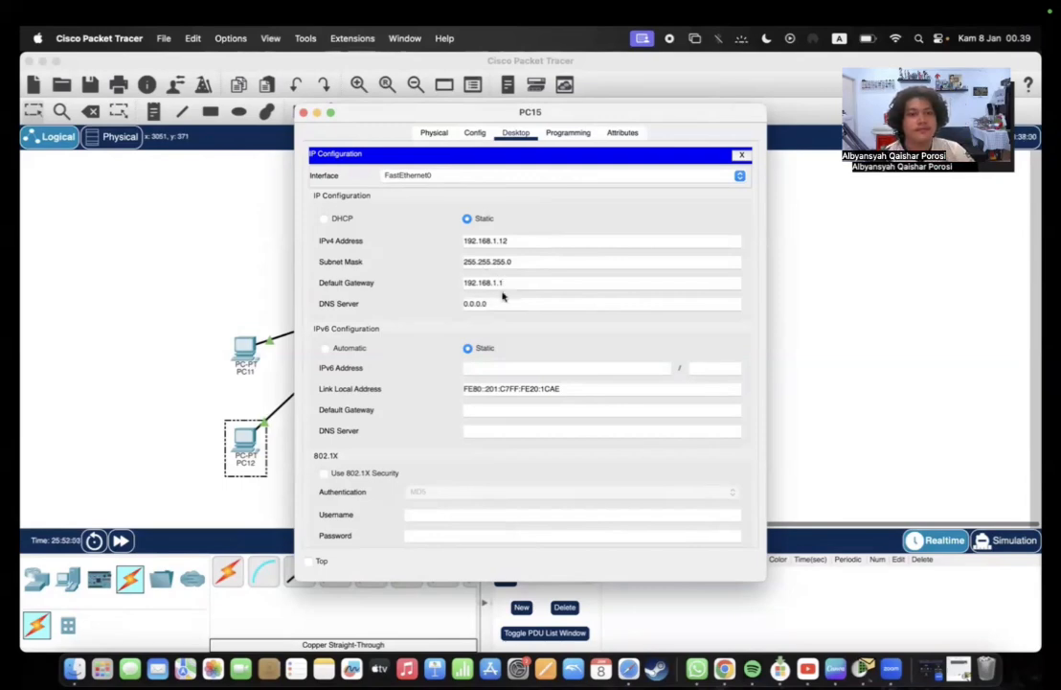
{"action": "type", "text": "2"}
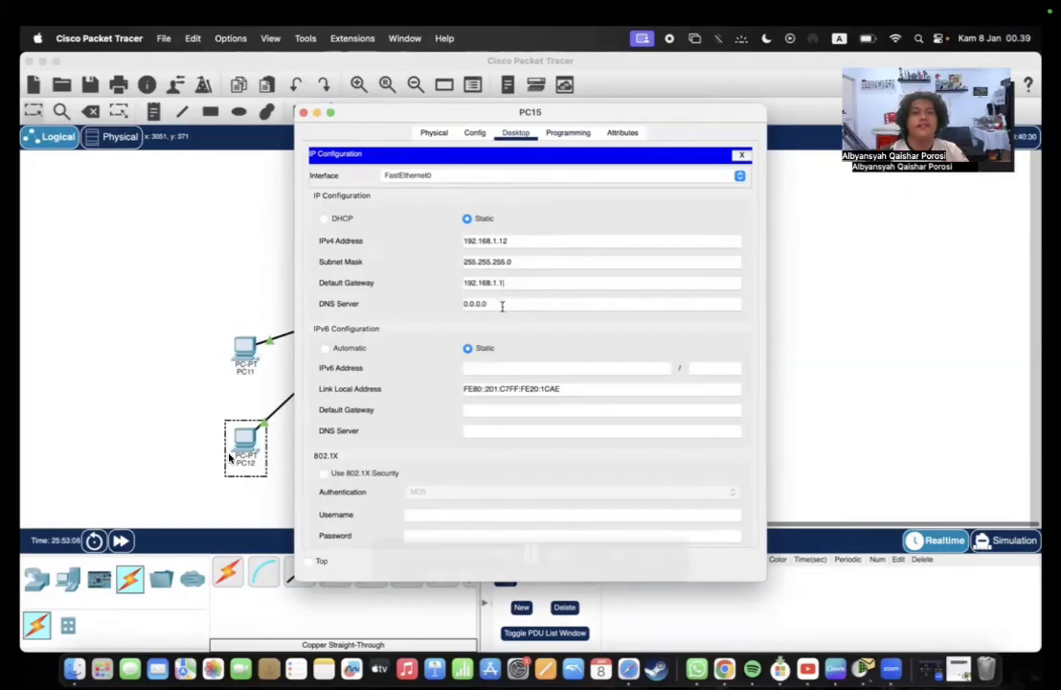
{"action": "left_click", "coordinate": [502, 306]}
{"action": "key", "text": "BackSpace"}
{"action": "key", "text": "BackSpace"}
{"action": "left_click", "coordinate": [531, 553]}
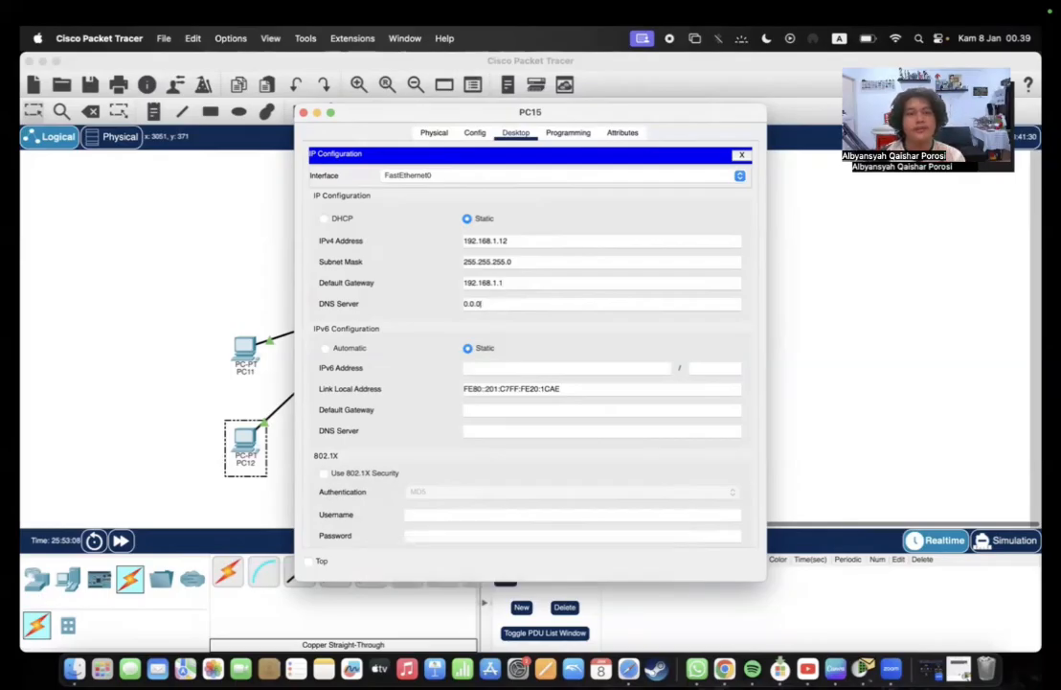
{"action": "mouse_move", "coordinate": [561, 513]}
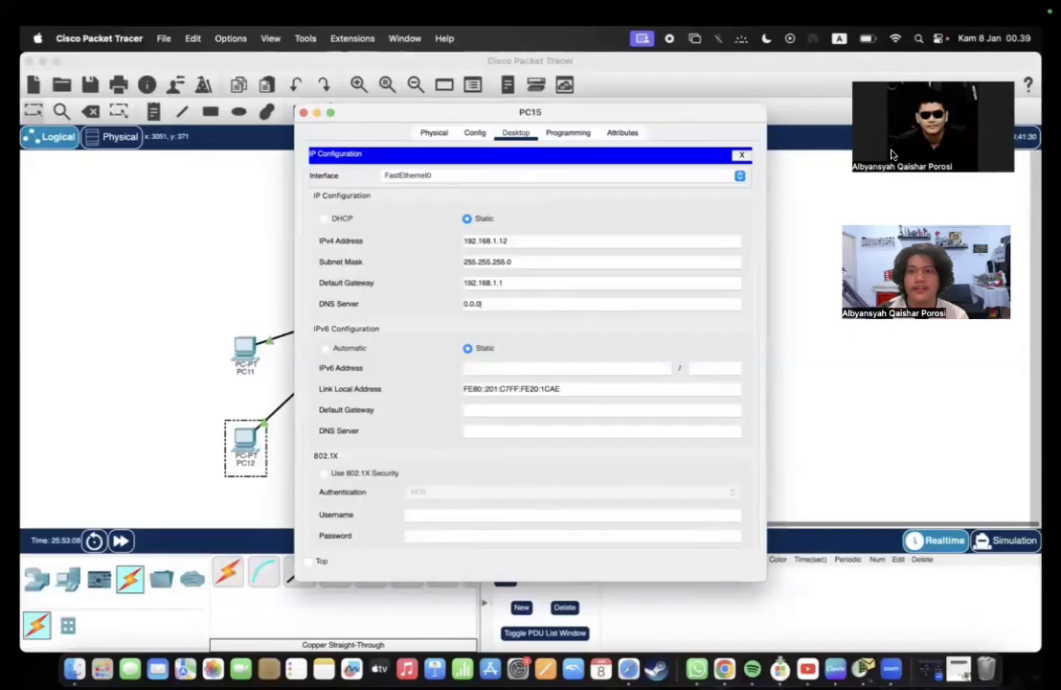
{"action": "key", "text": "space"}
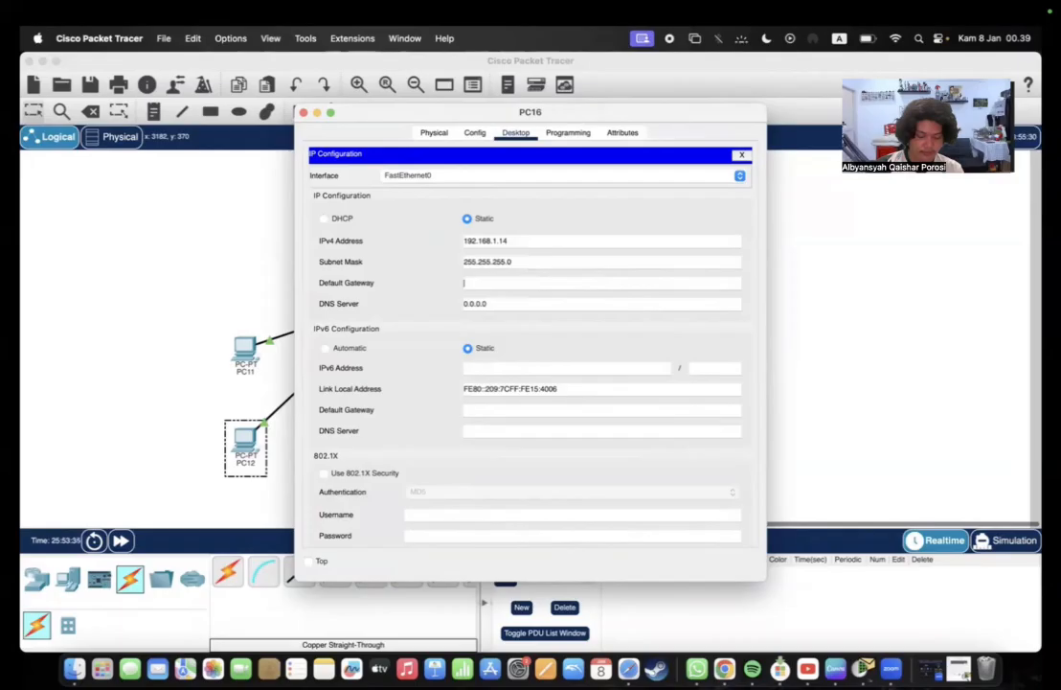
Step: Close PC16's window and open PC17's configuration settings
{"action": "left_click", "coordinate": [317, 113]}
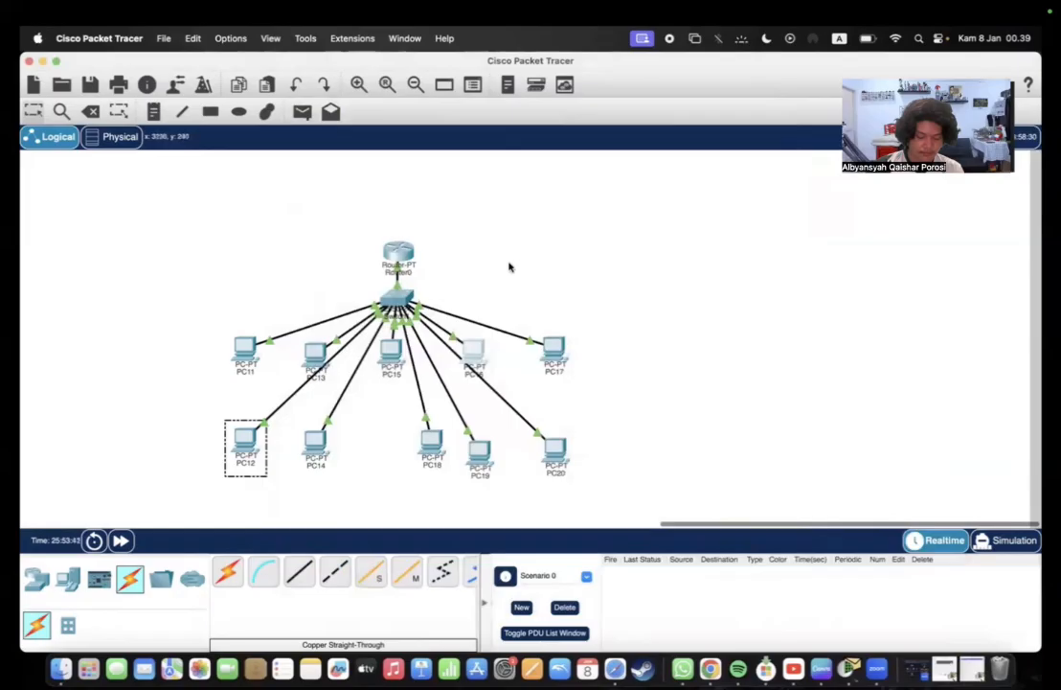
{"action": "left_click", "coordinate": [553, 349]}
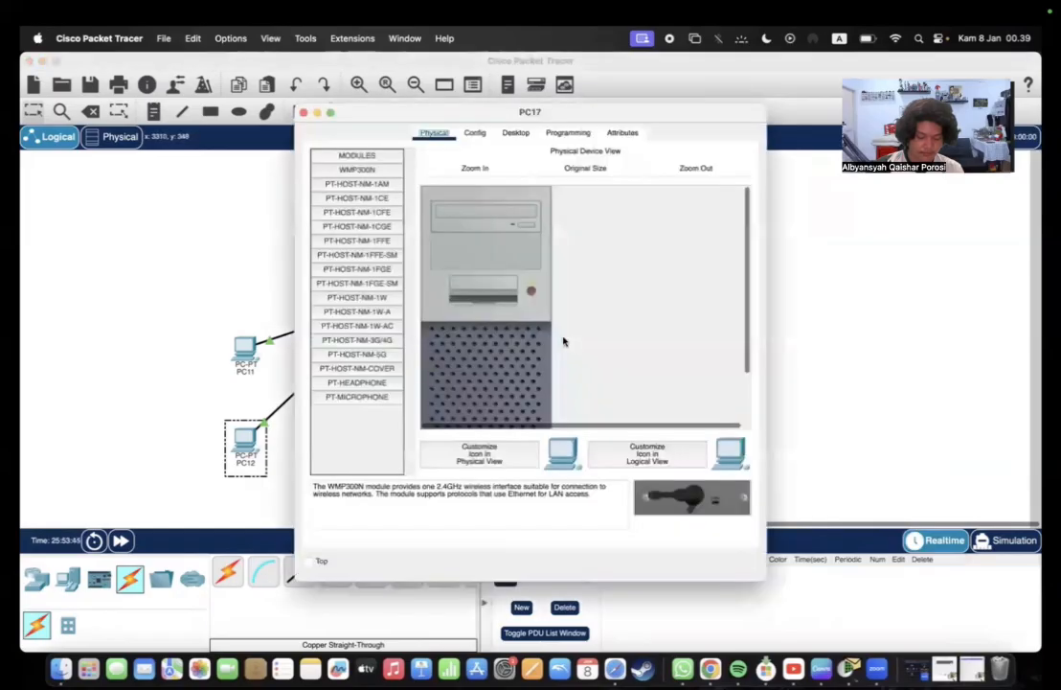
{"action": "left_click", "coordinate": [474, 132]}
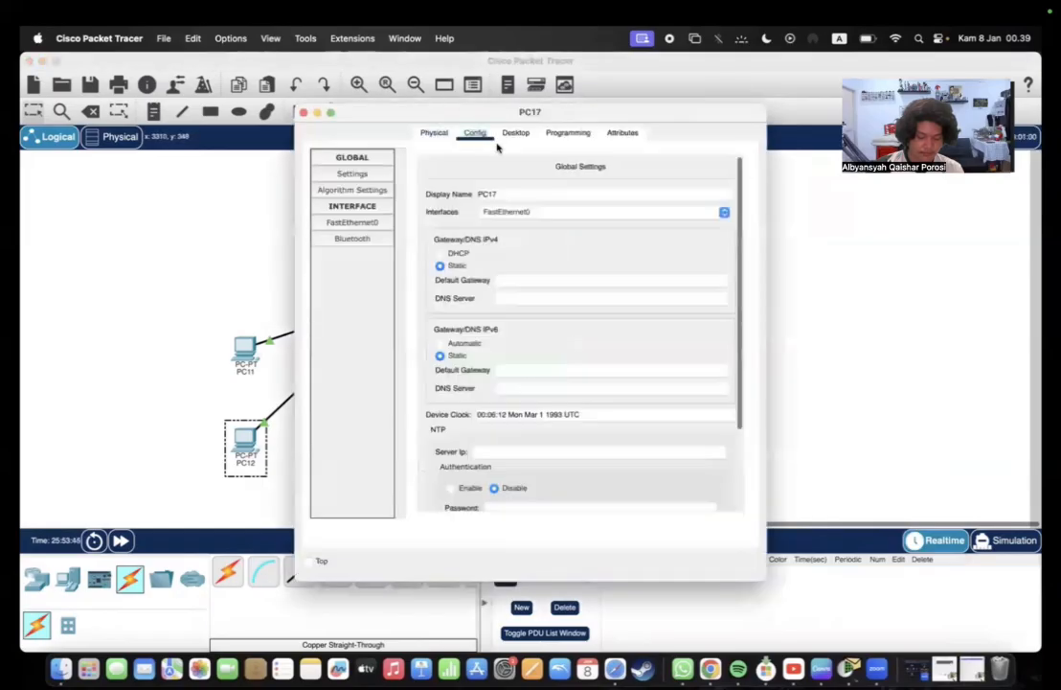
{"action": "left_click", "coordinate": [569, 273]}
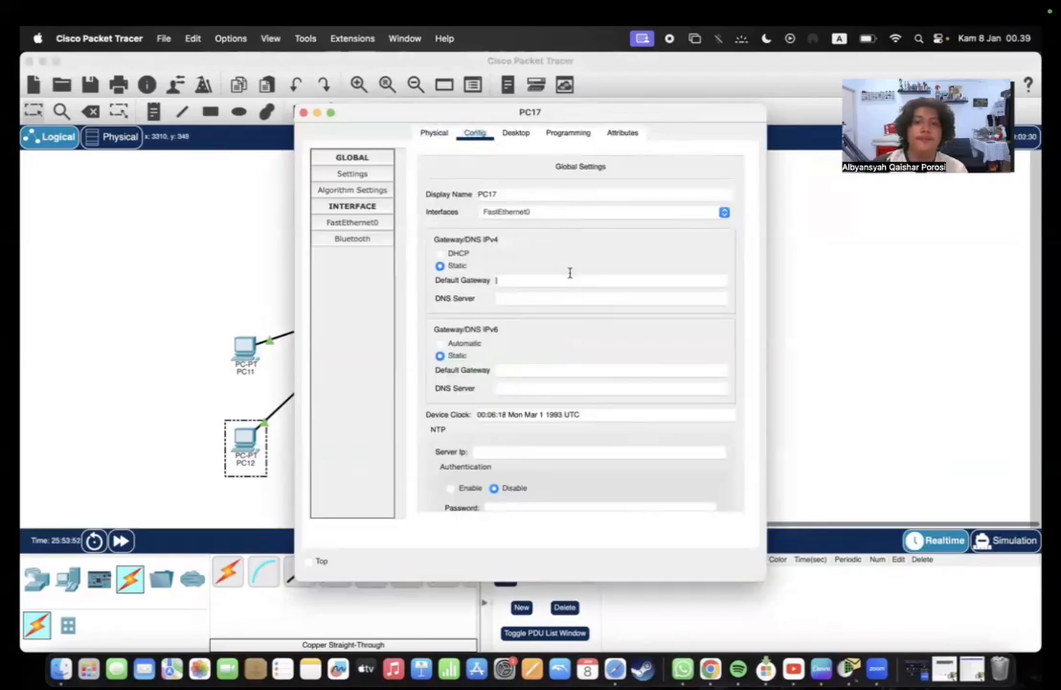
{"action": "left_click", "coordinate": [443, 135]}
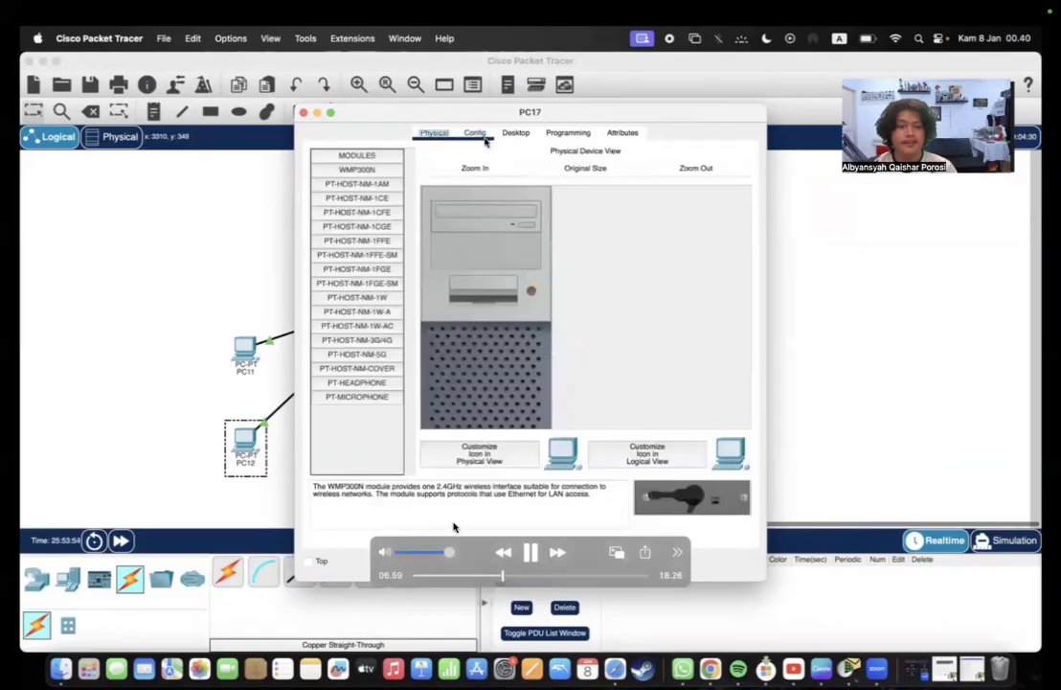
{"action": "left_click", "coordinate": [484, 137]}
{"action": "left_click", "coordinate": [558, 553]}
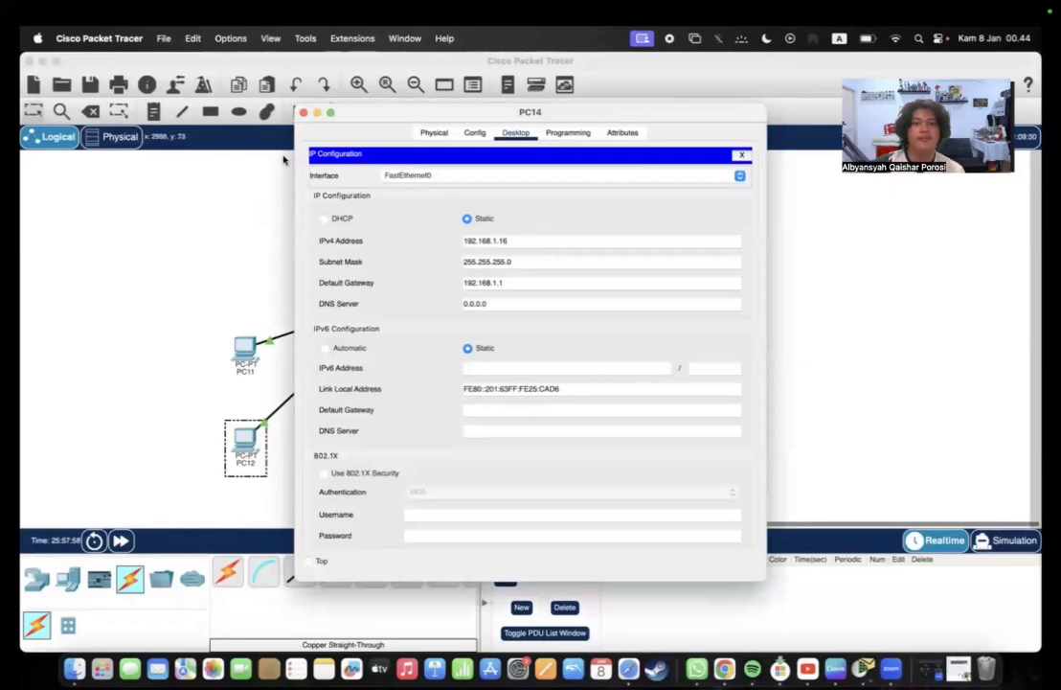
Step: Renumber the static IPv4 addresses of PC18, PC19 and PC20, giving PC19 192.168.1.18 and PC20 192.168.1.19
{"action": "left_click", "coordinate": [428, 440]}
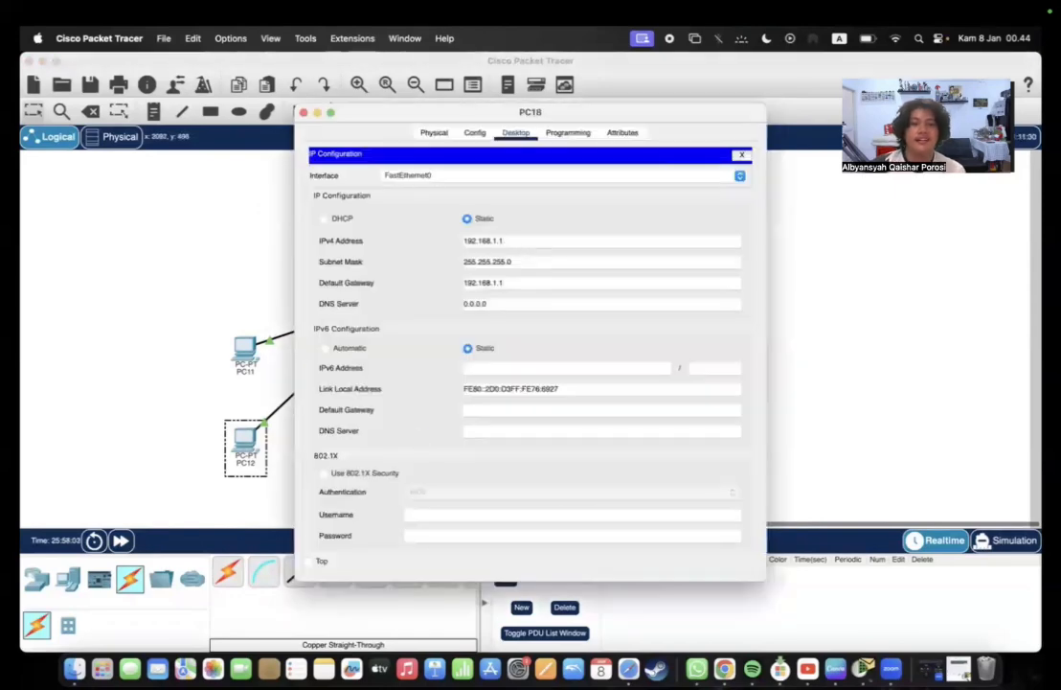
{"action": "left_click", "coordinate": [303, 112]}
{"action": "left_click", "coordinate": [476, 452]}
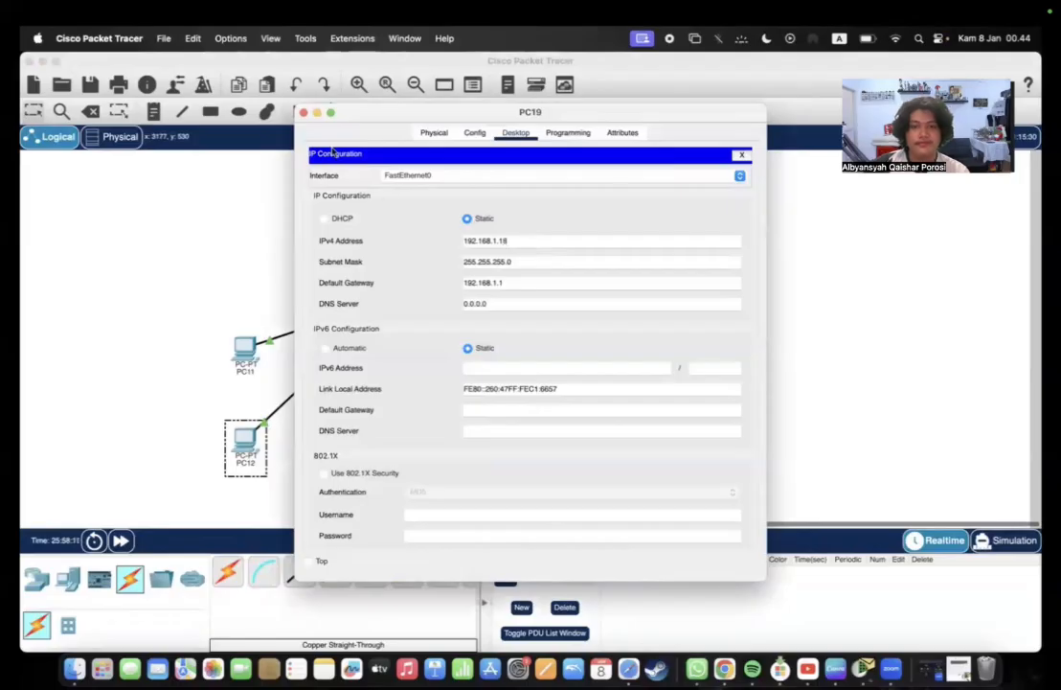
{"action": "left_click", "coordinate": [302, 112]}
{"action": "left_click", "coordinate": [554, 444]}
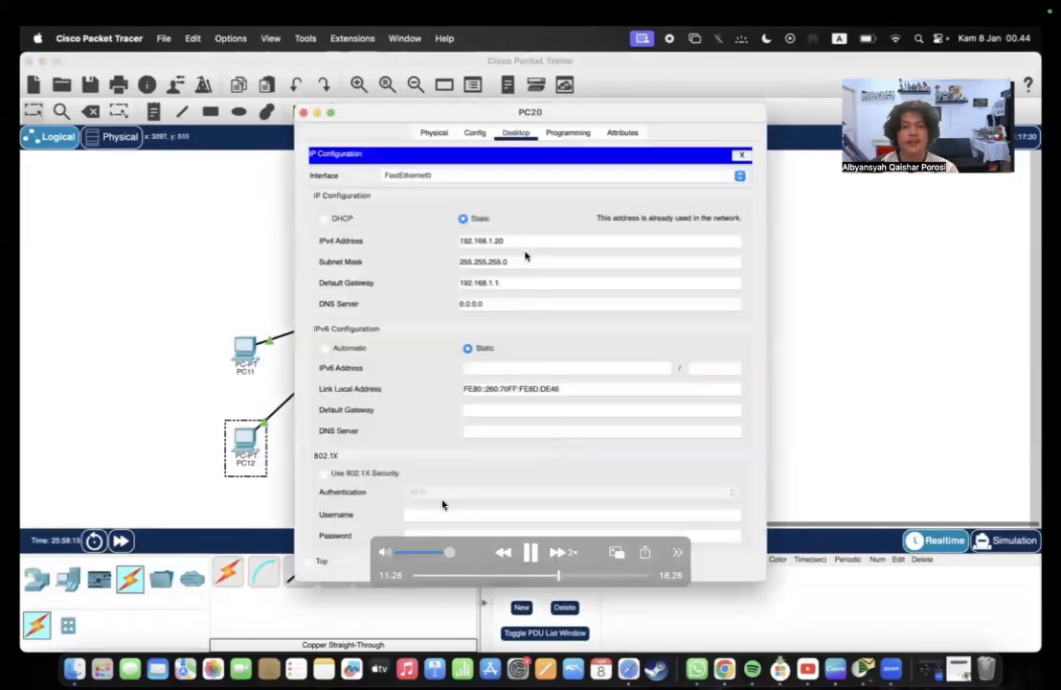
{"action": "type", "text": "19"}
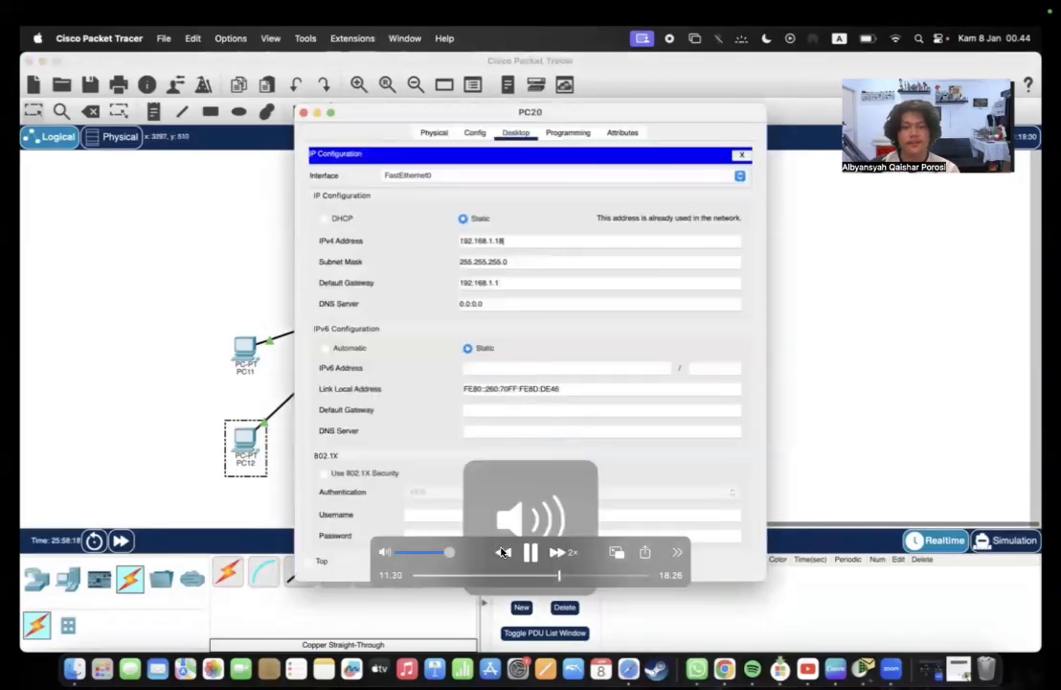
{"action": "left_click", "coordinate": [502, 553]}
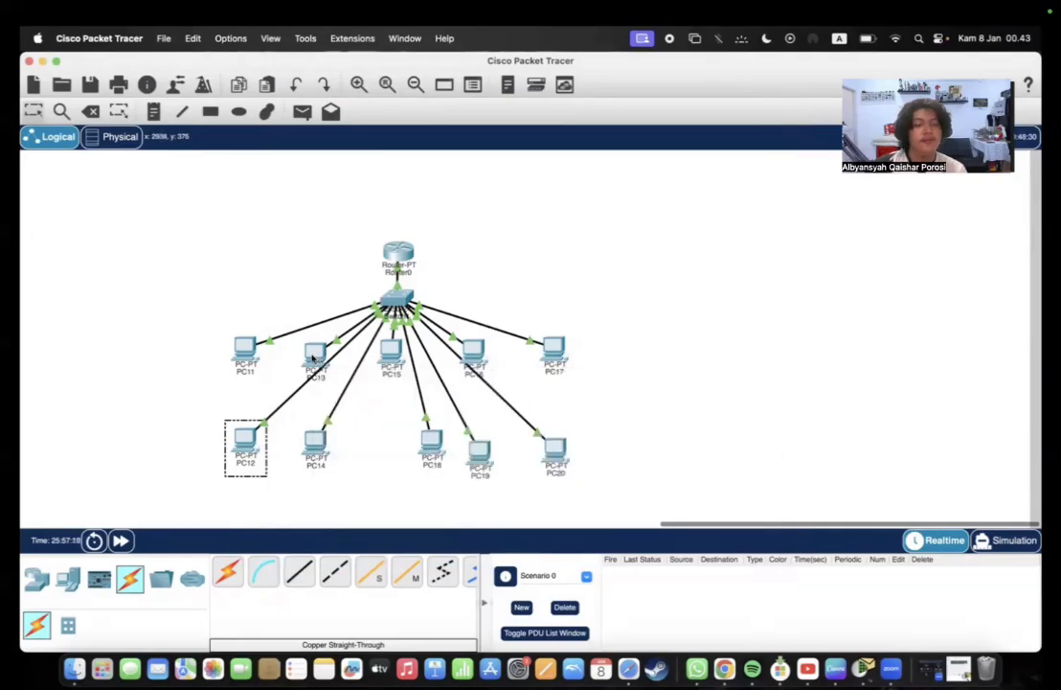
{"action": "mouse_move", "coordinate": [309, 356]}
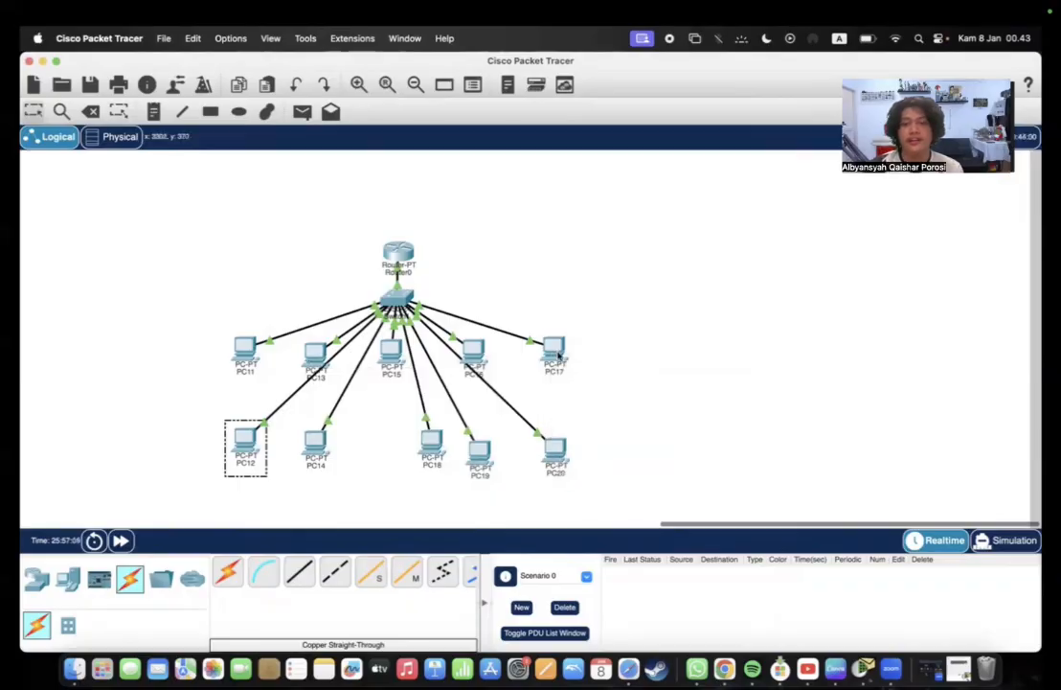
{"action": "left_click", "coordinate": [316, 357]}
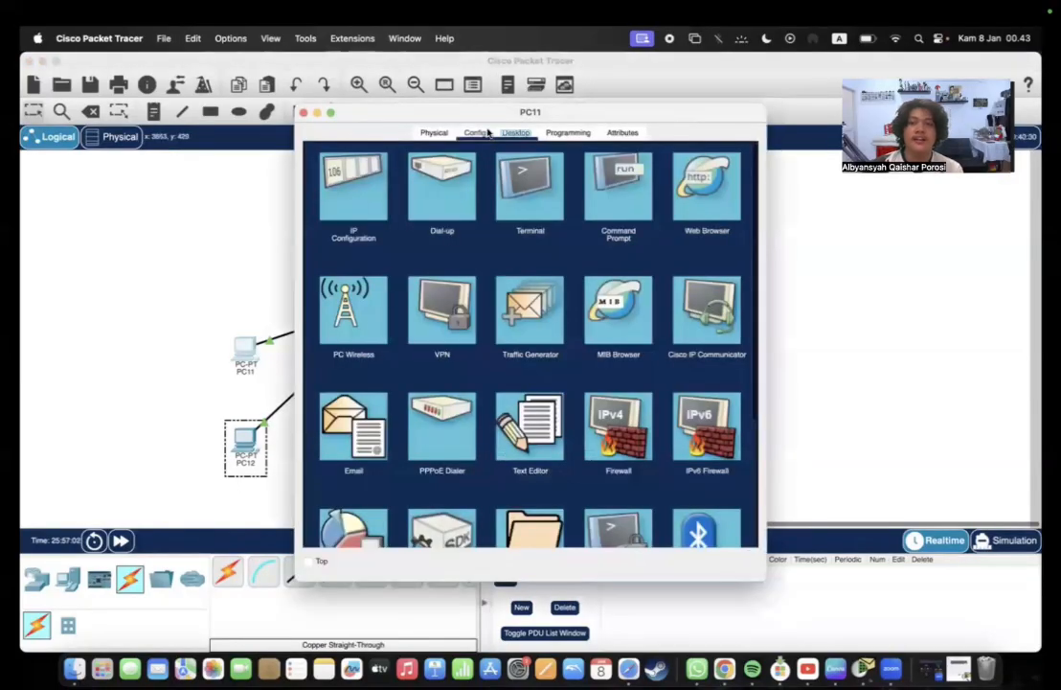
{"action": "left_click", "coordinate": [255, 380]}
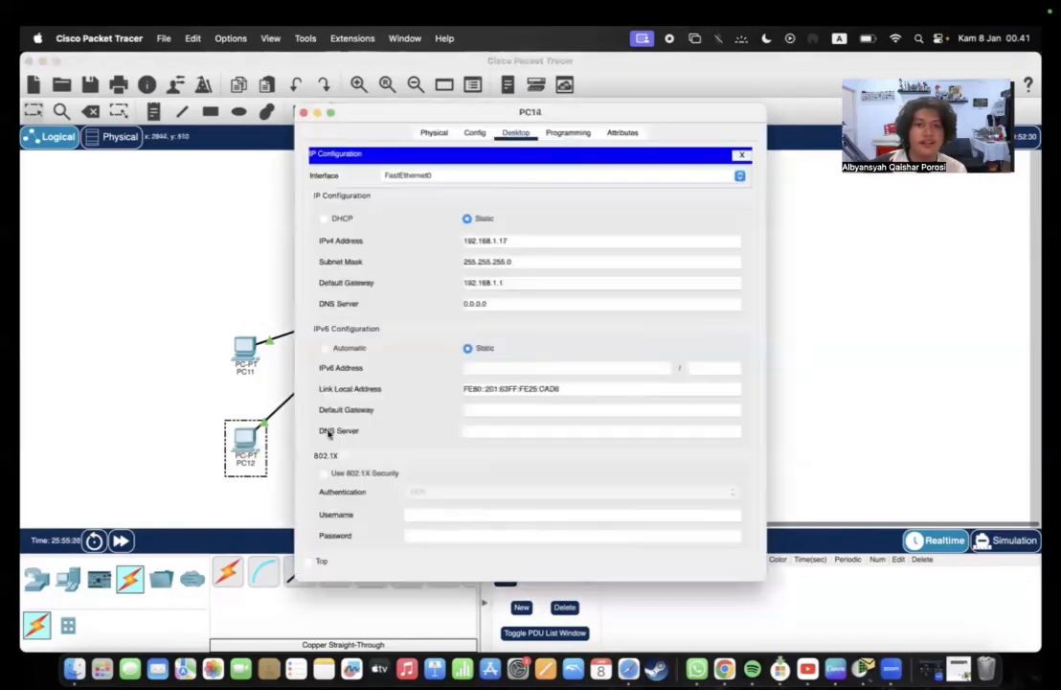
{"action": "key", "text": "Escape"}
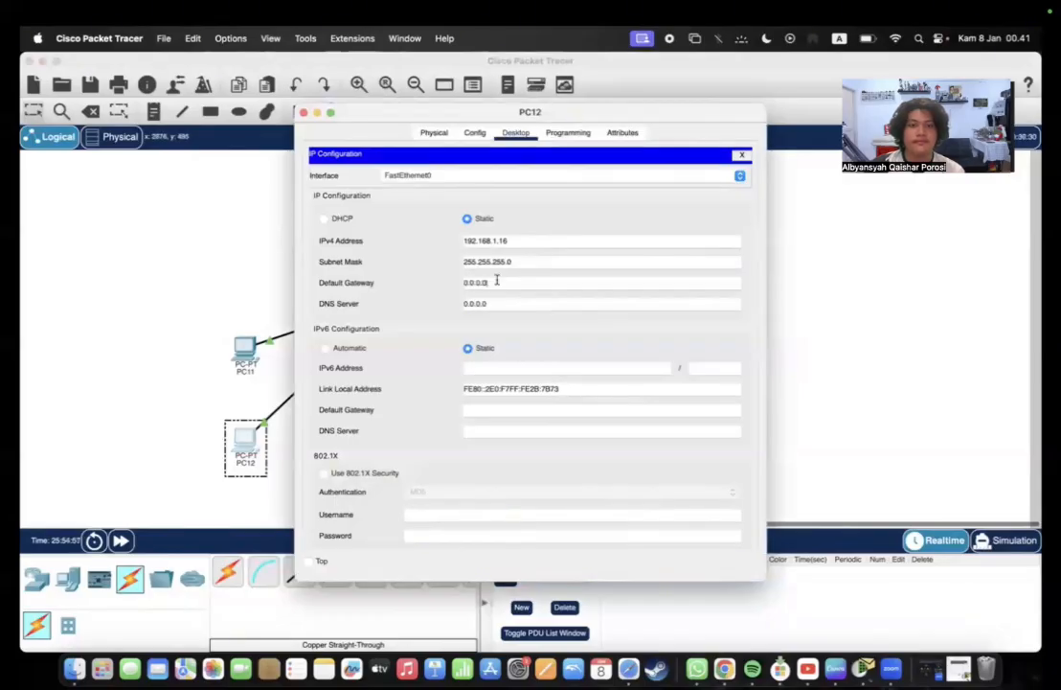
{"action": "mouse_move", "coordinate": [382, 452]}
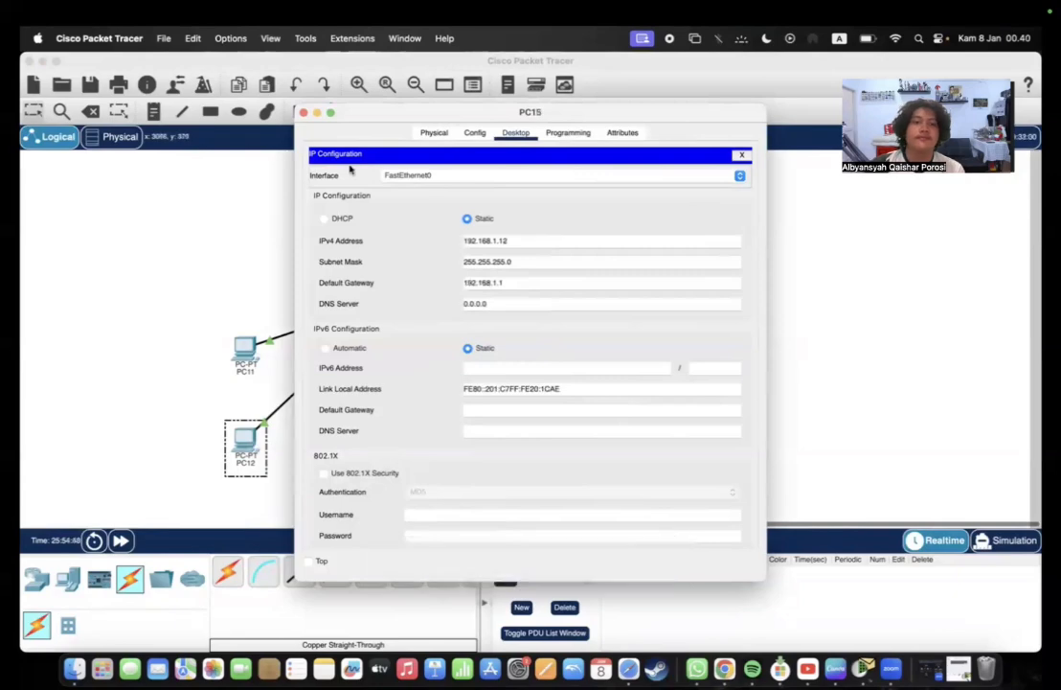
{"action": "left_click", "coordinate": [462, 136]}
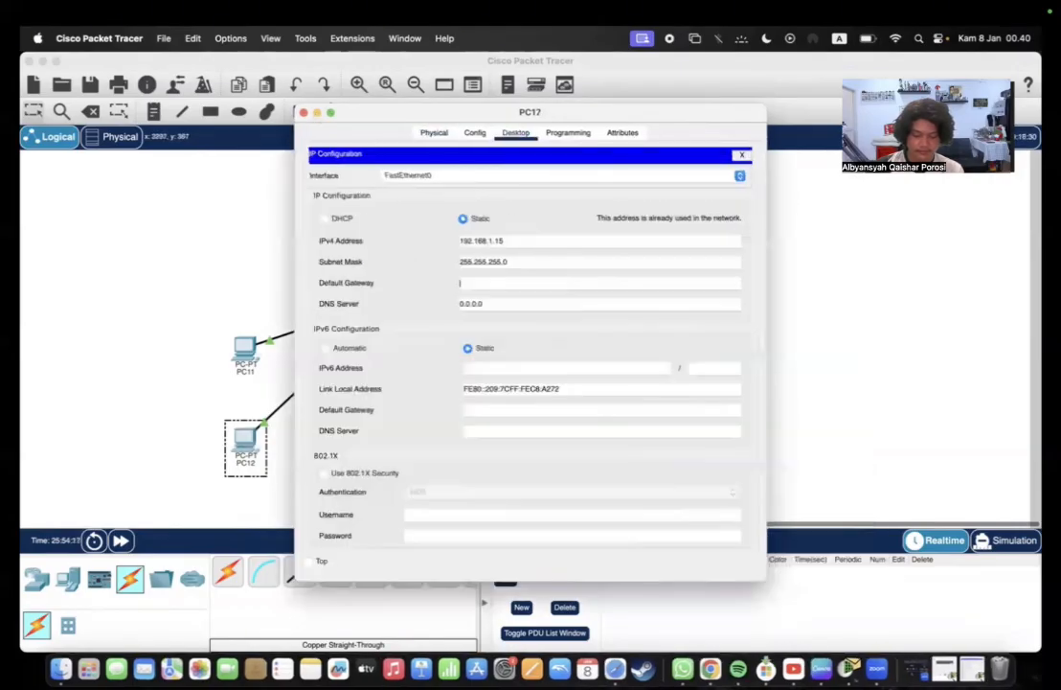
{"action": "left_click", "coordinate": [519, 260]}
{"action": "left_click", "coordinate": [531, 239]}
{"action": "key", "text": "BackSpace"}
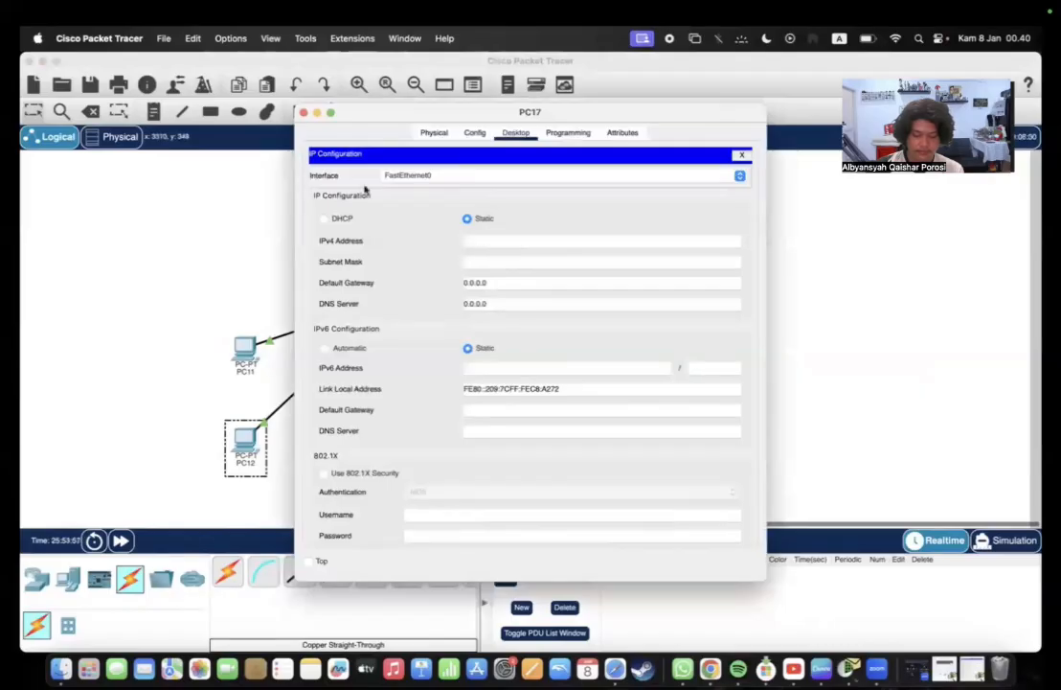
{"action": "left_click", "coordinate": [475, 133]}
{"action": "left_click", "coordinate": [469, 137]}
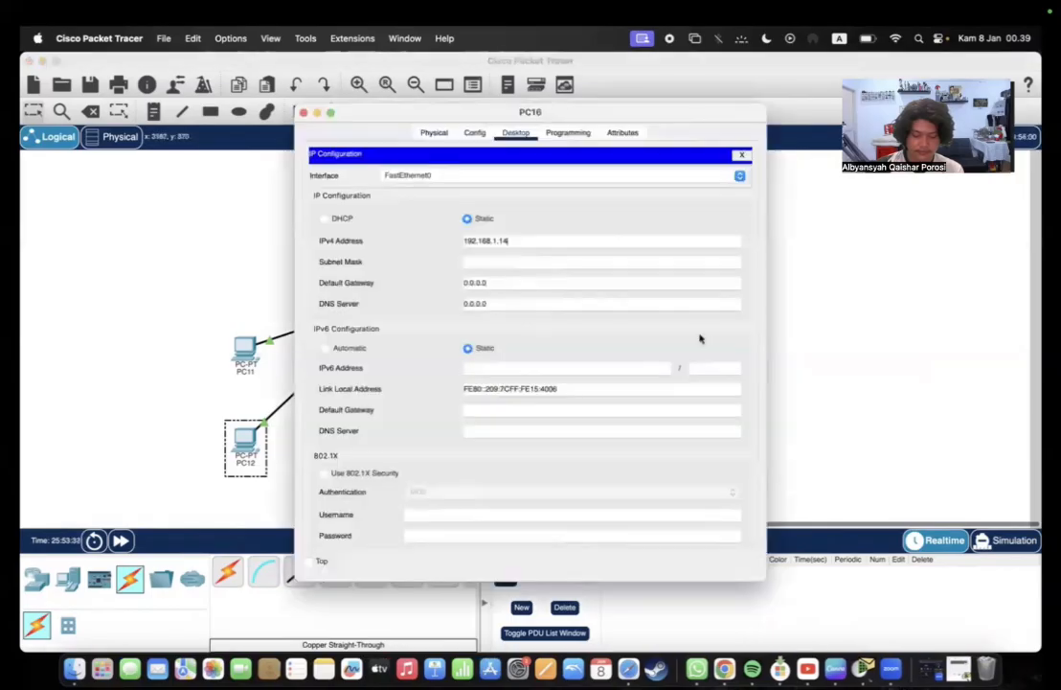
{"action": "key", "text": "BackSpace"}
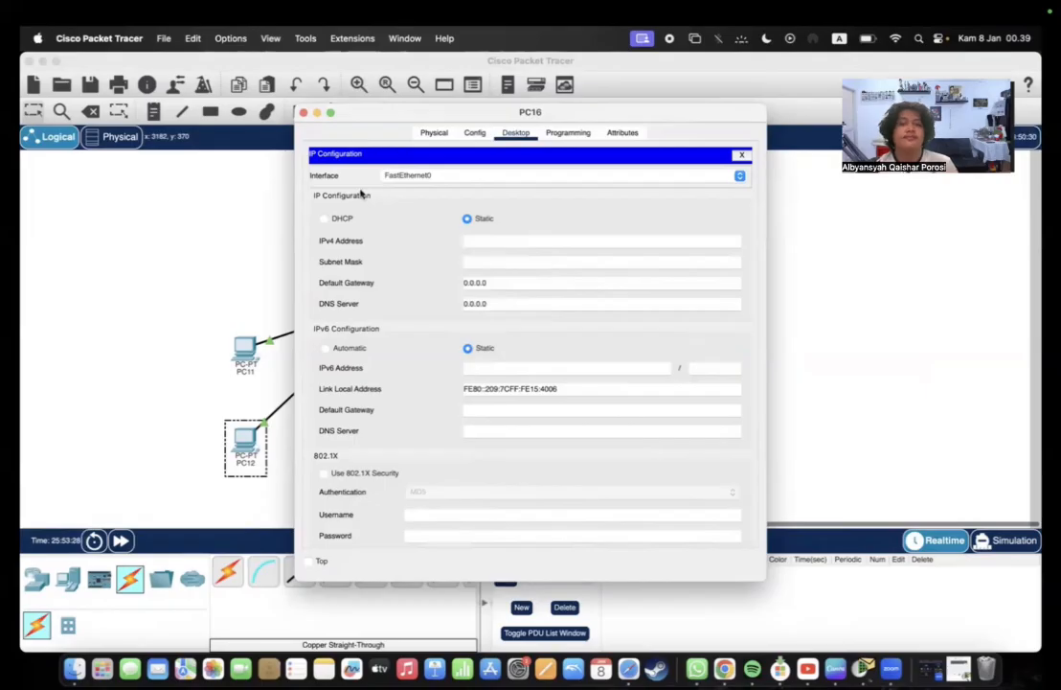
{"action": "left_click", "coordinate": [493, 138]}
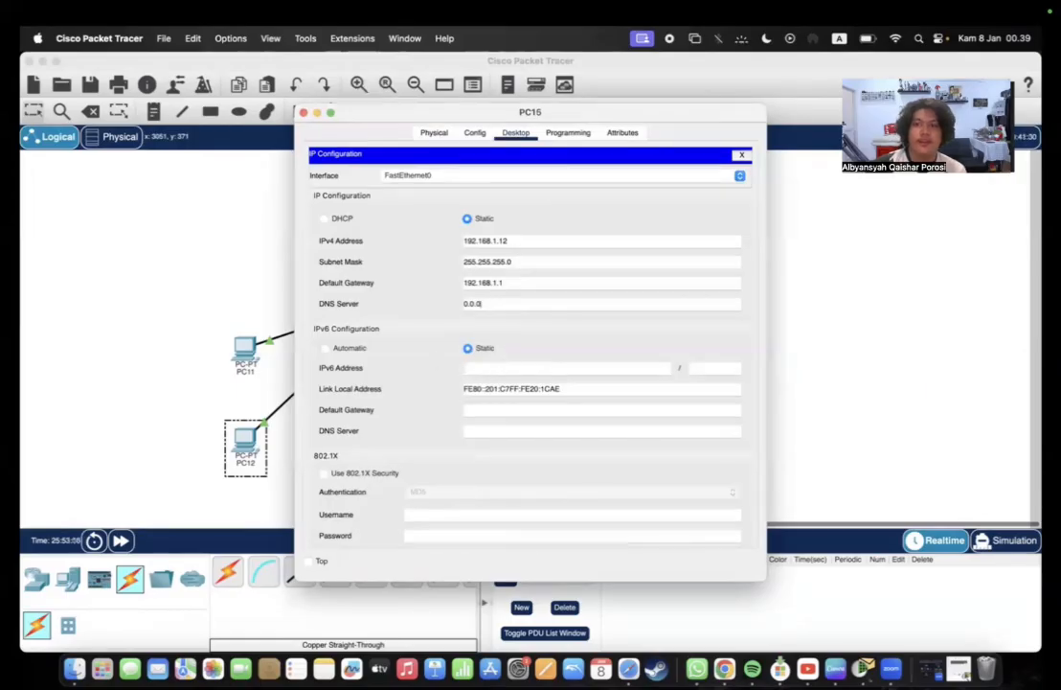
{"action": "type", "text": ".0"}
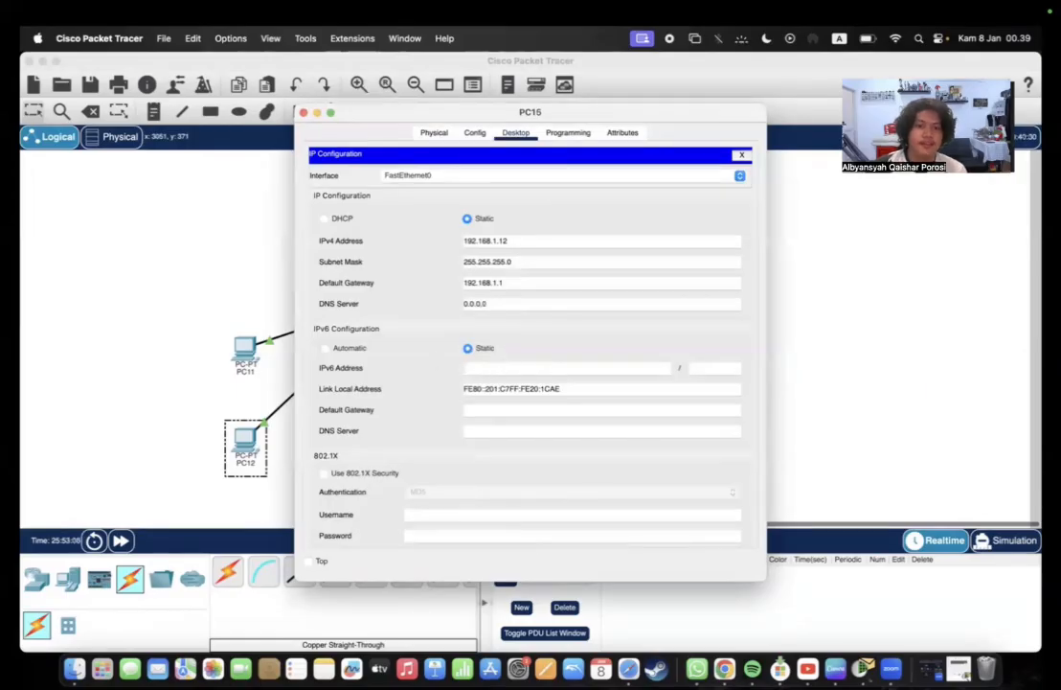
{"action": "double_click", "coordinate": [501, 284]}
{"action": "key", "text": "BackSpace"}
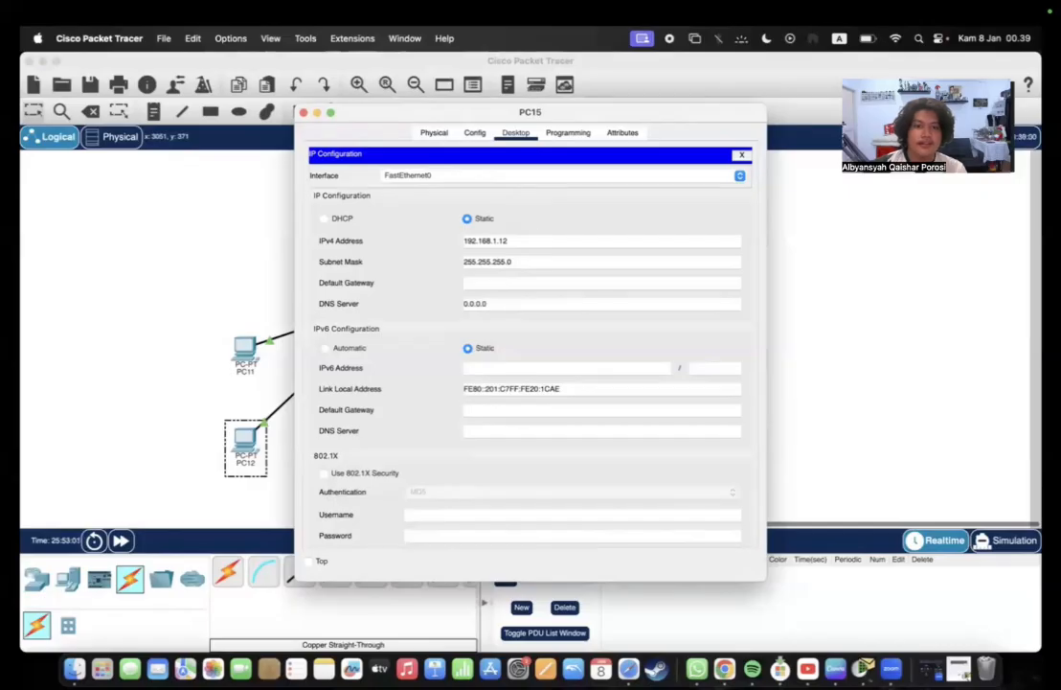
{"action": "type", "text": "0.0.0.0"}
{"action": "double_click", "coordinate": [488, 263]}
{"action": "key", "text": "BackSpace"}
{"action": "left_click", "coordinate": [477, 243]}
{"action": "key", "text": "BackSpace"}
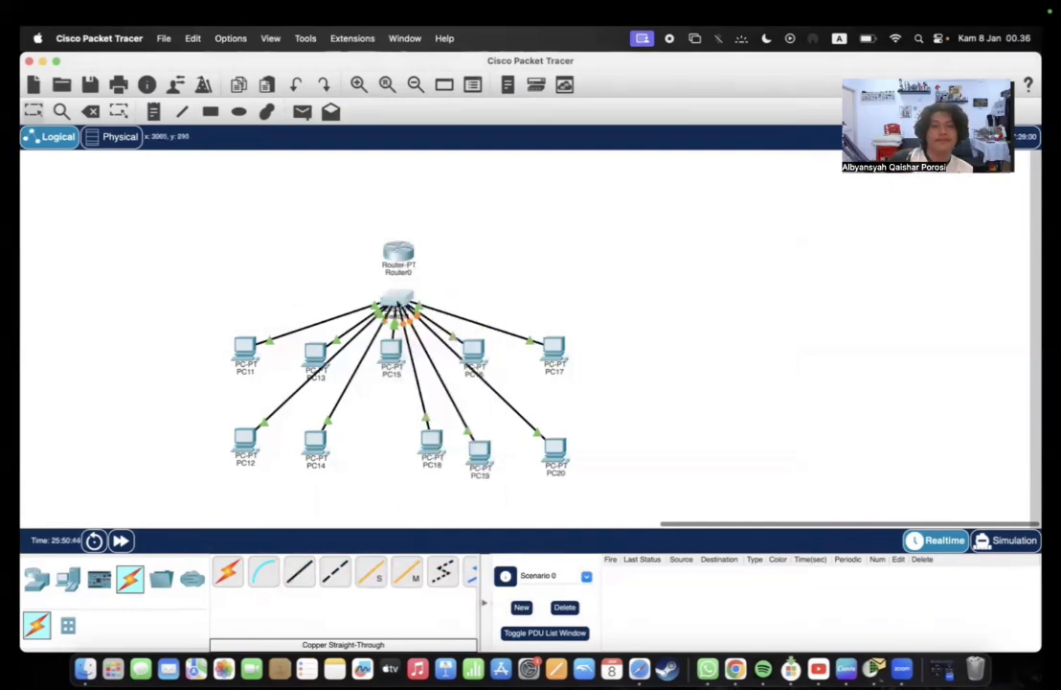
{"action": "left_click", "coordinate": [407, 301]}
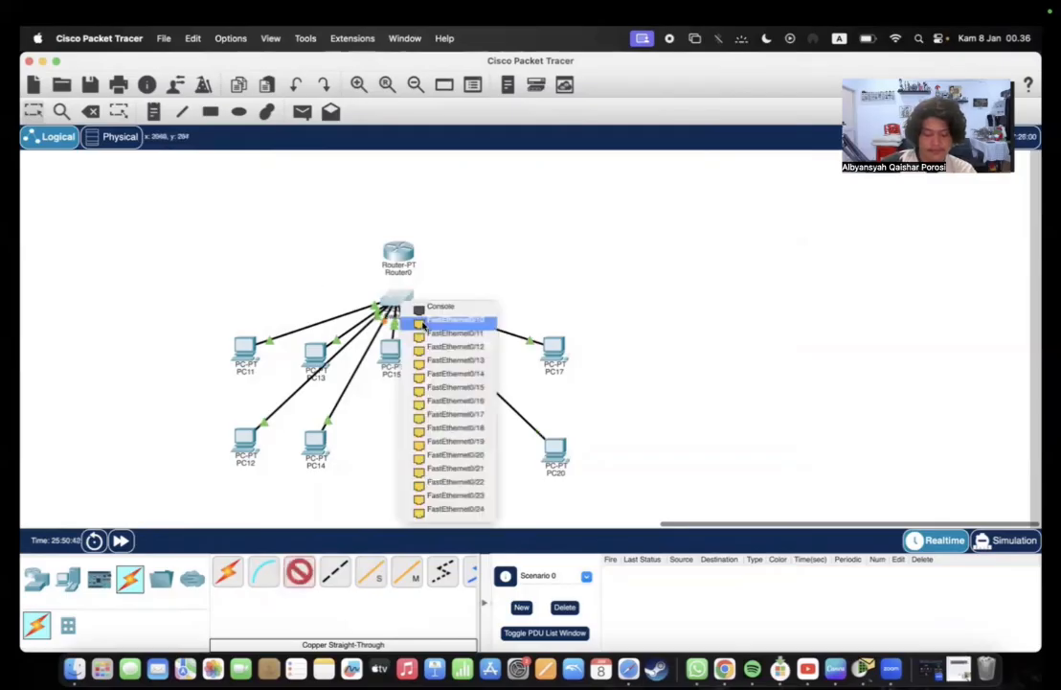
{"action": "left_click", "coordinate": [422, 326]}
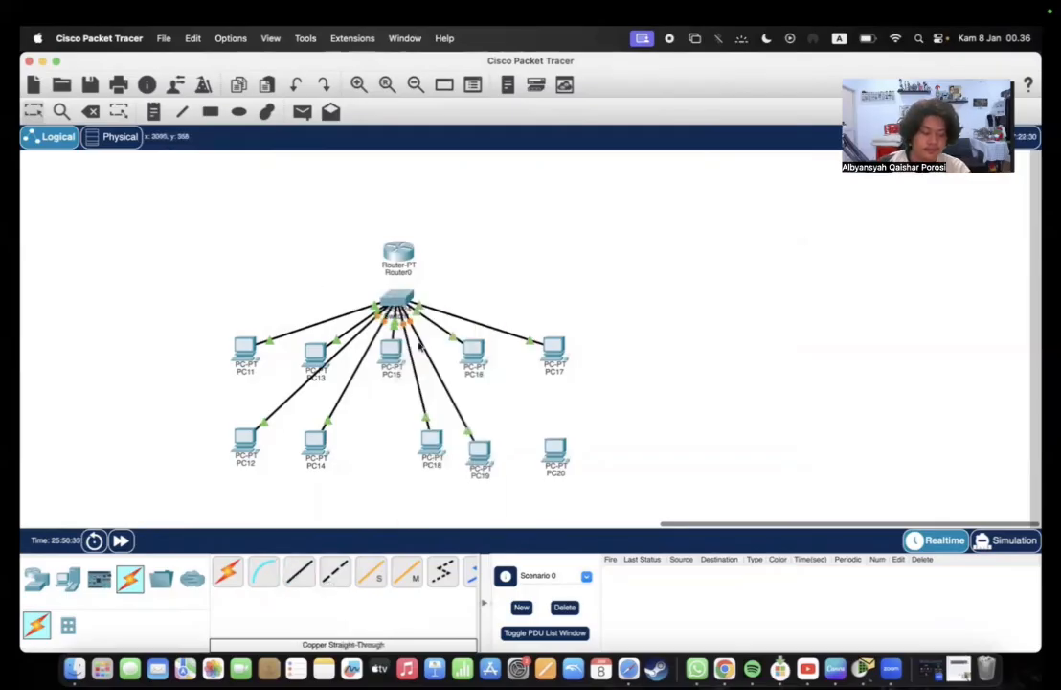
{"action": "left_click", "coordinate": [299, 572]}
{"action": "left_click", "coordinate": [482, 458]}
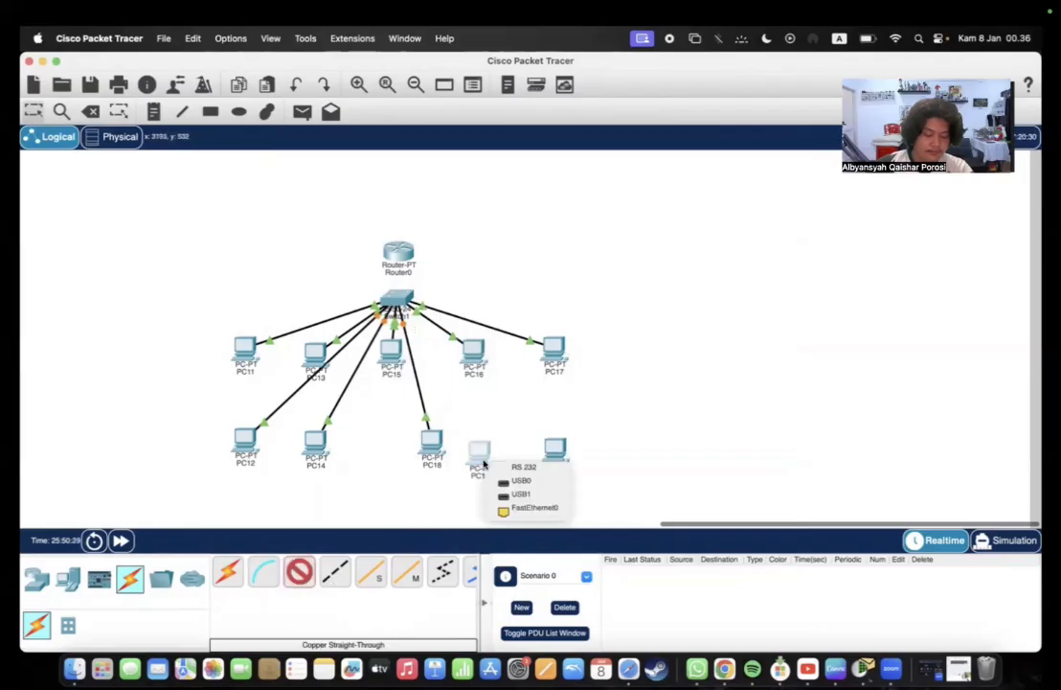
{"action": "left_click", "coordinate": [437, 442]}
{"action": "left_click_drag", "start_coordinate": [437, 443], "coordinate": [396, 447]}
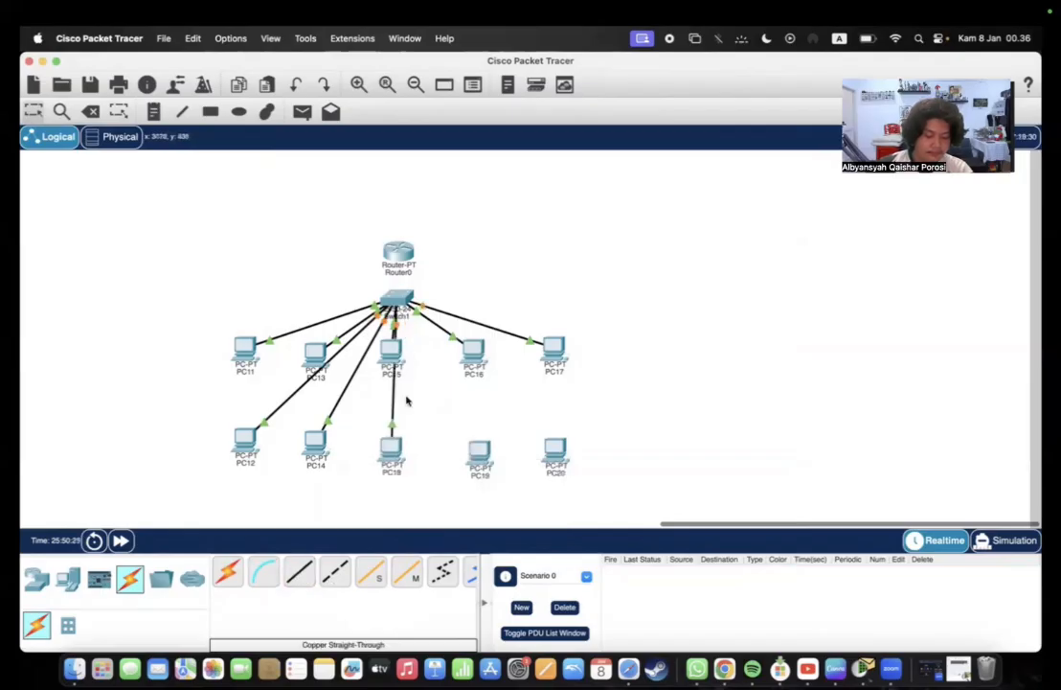
{"action": "left_click", "coordinate": [299, 571]}
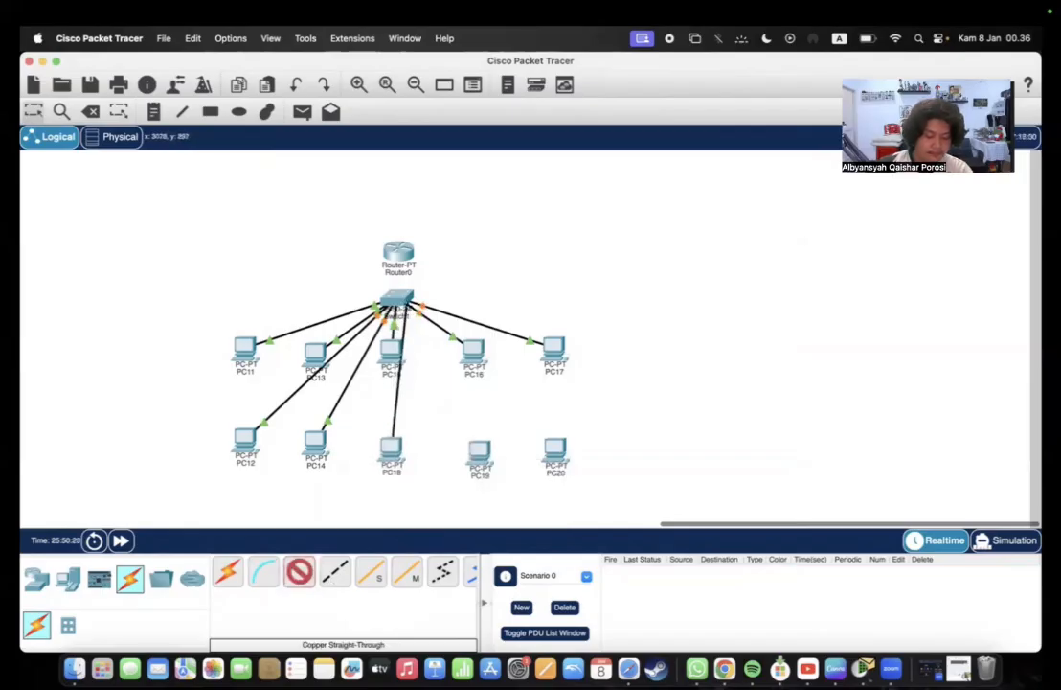
{"action": "left_click", "coordinate": [393, 450]}
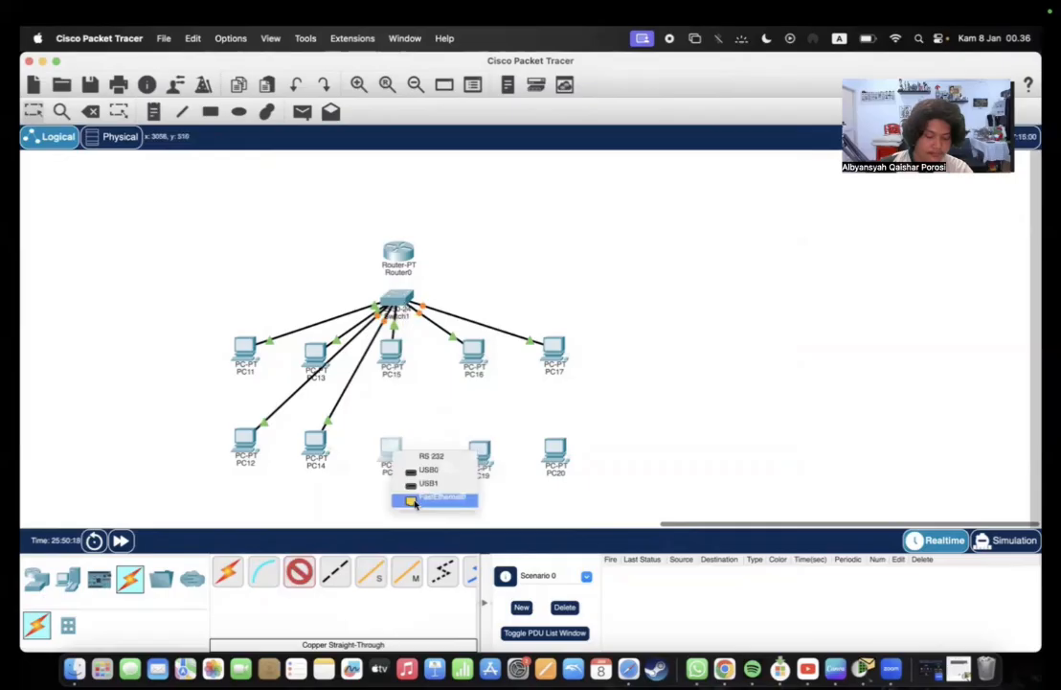
{"action": "left_click", "coordinate": [308, 578]}
{"action": "left_click", "coordinate": [310, 579]}
{"action": "left_click", "coordinate": [395, 305]}
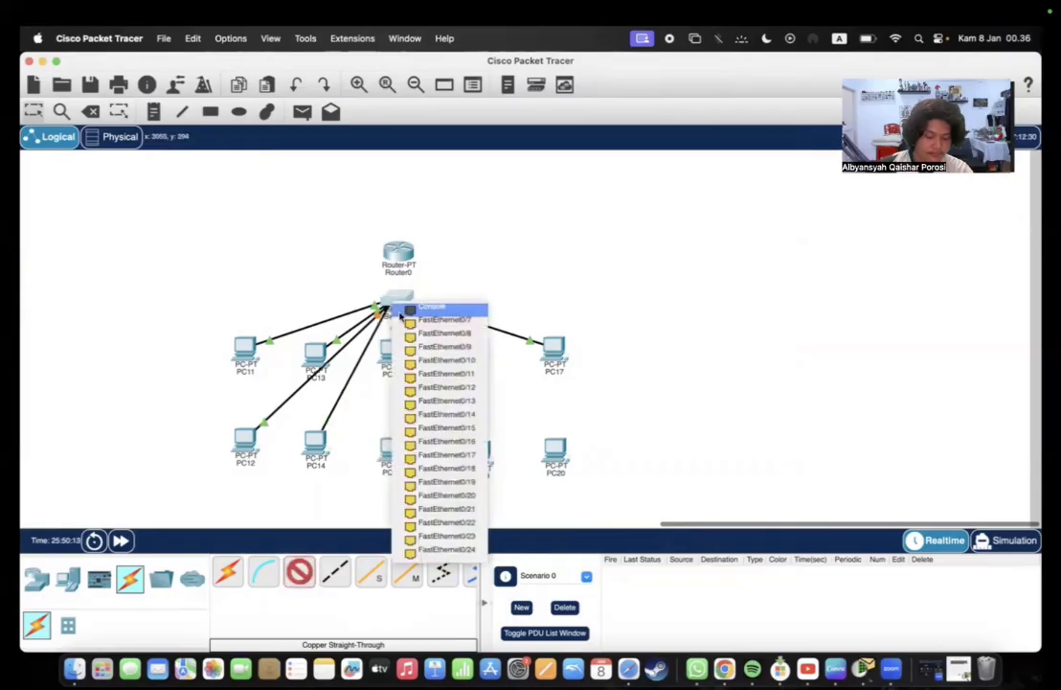
{"action": "left_click", "coordinate": [391, 347]}
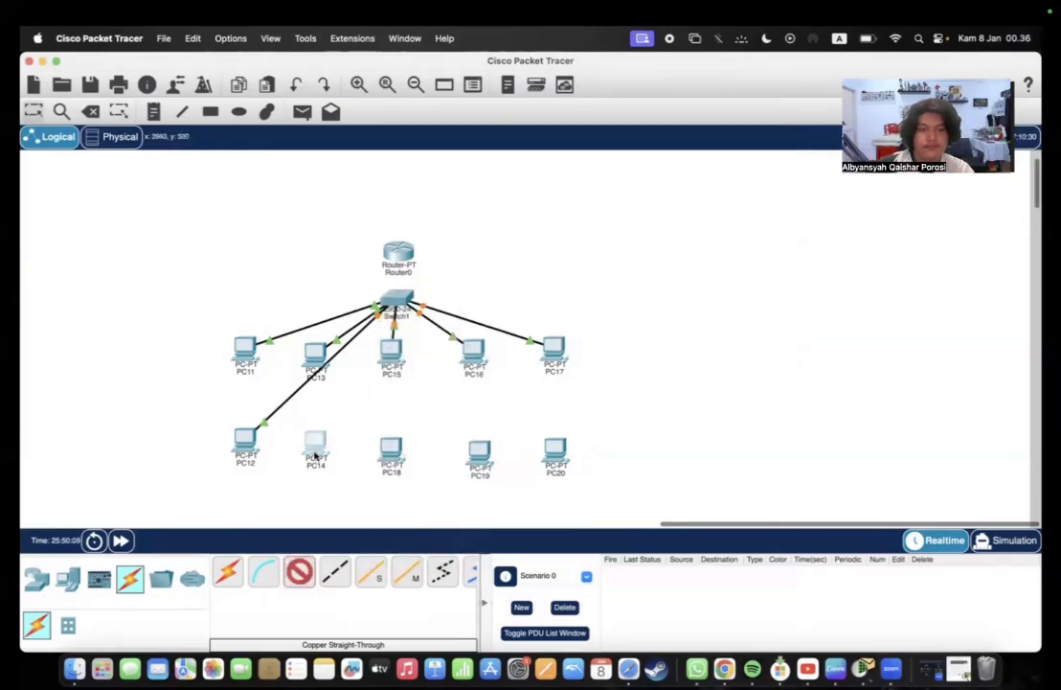
{"action": "left_click", "coordinate": [395, 305]}
{"action": "left_click", "coordinate": [410, 323]}
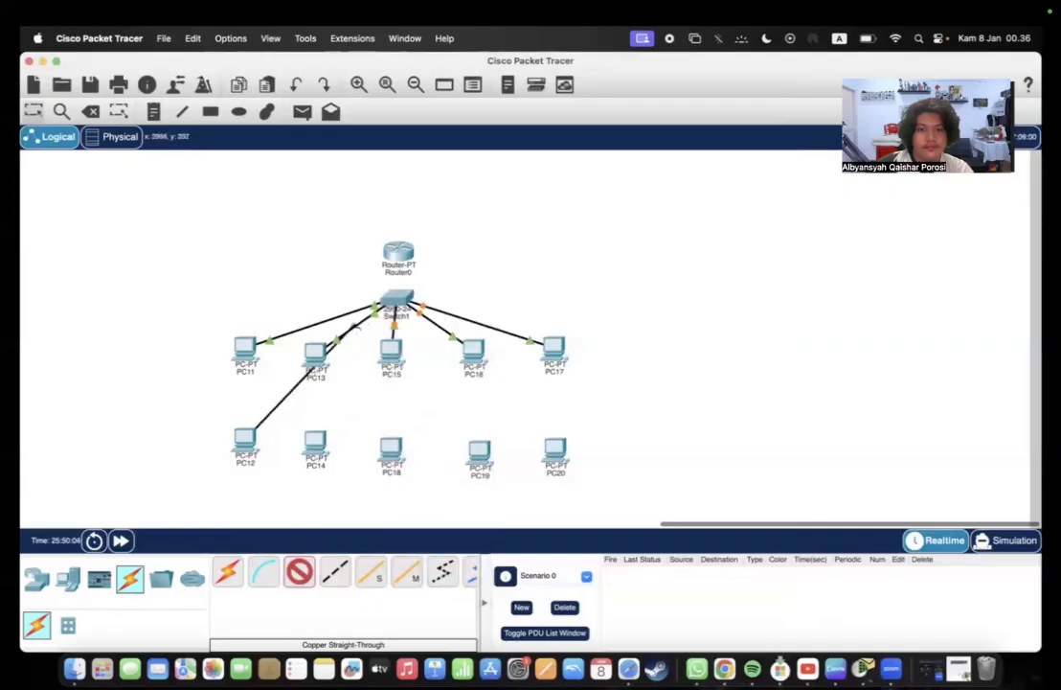
{"action": "left_click", "coordinate": [247, 437]}
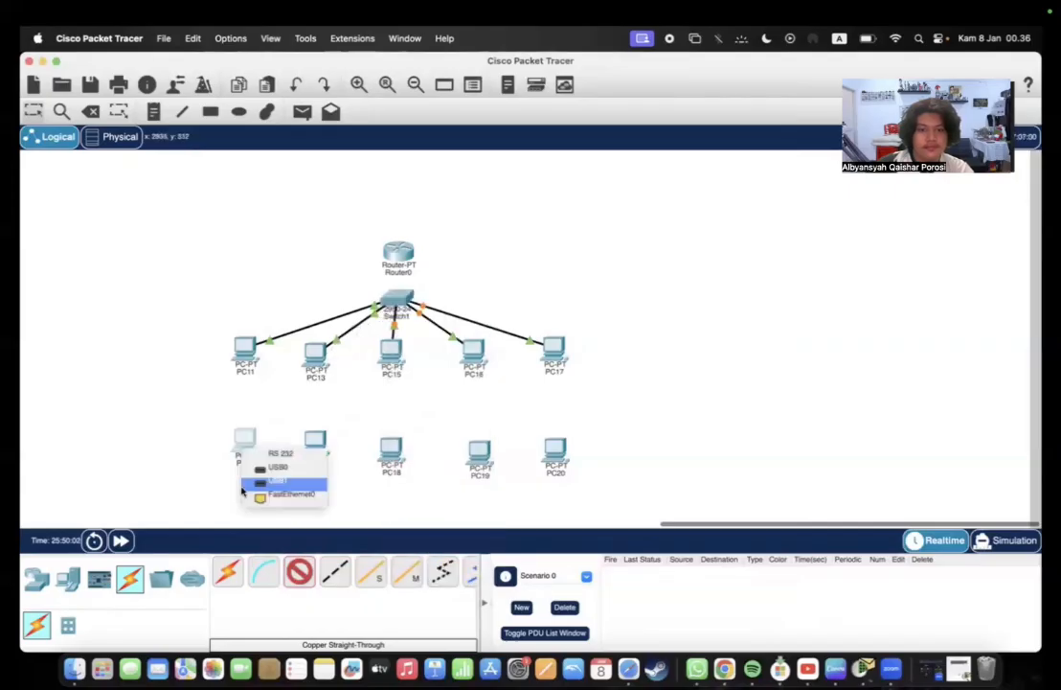
{"action": "key", "text": "Escape"}
{"action": "key", "text": "Escape"}
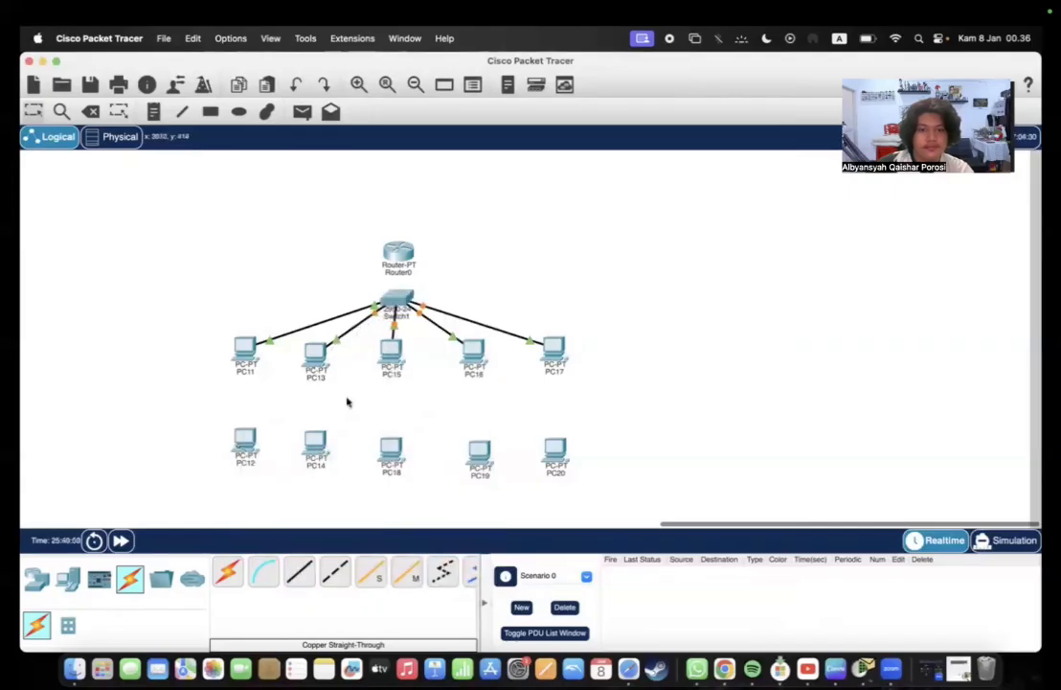
{"action": "left_click", "coordinate": [299, 572]}
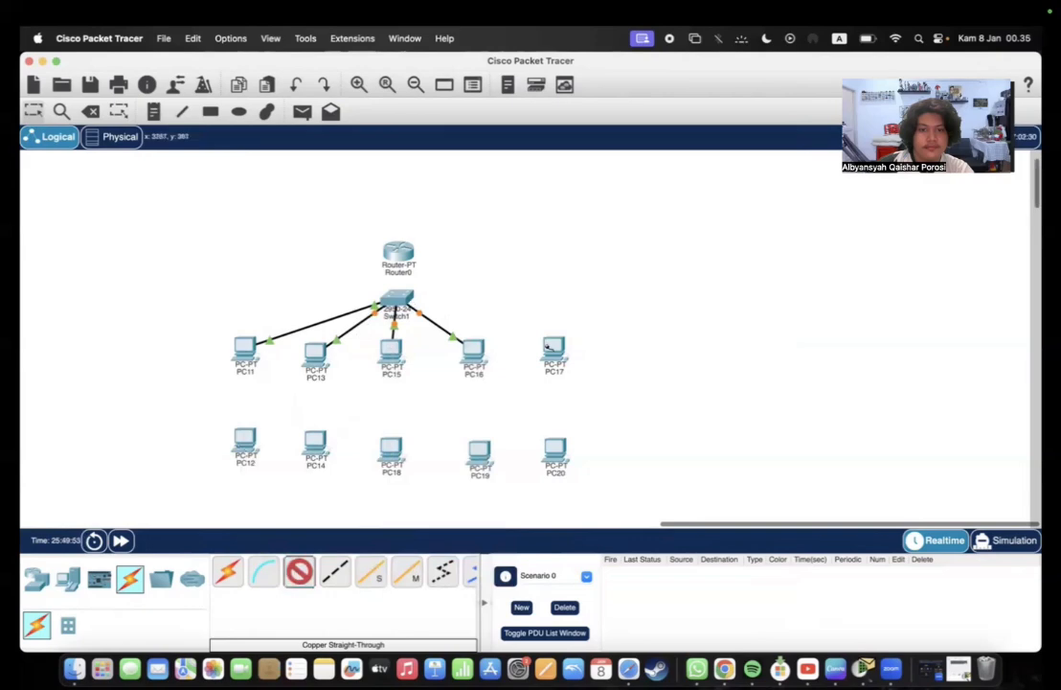
{"action": "left_click", "coordinate": [421, 316]}
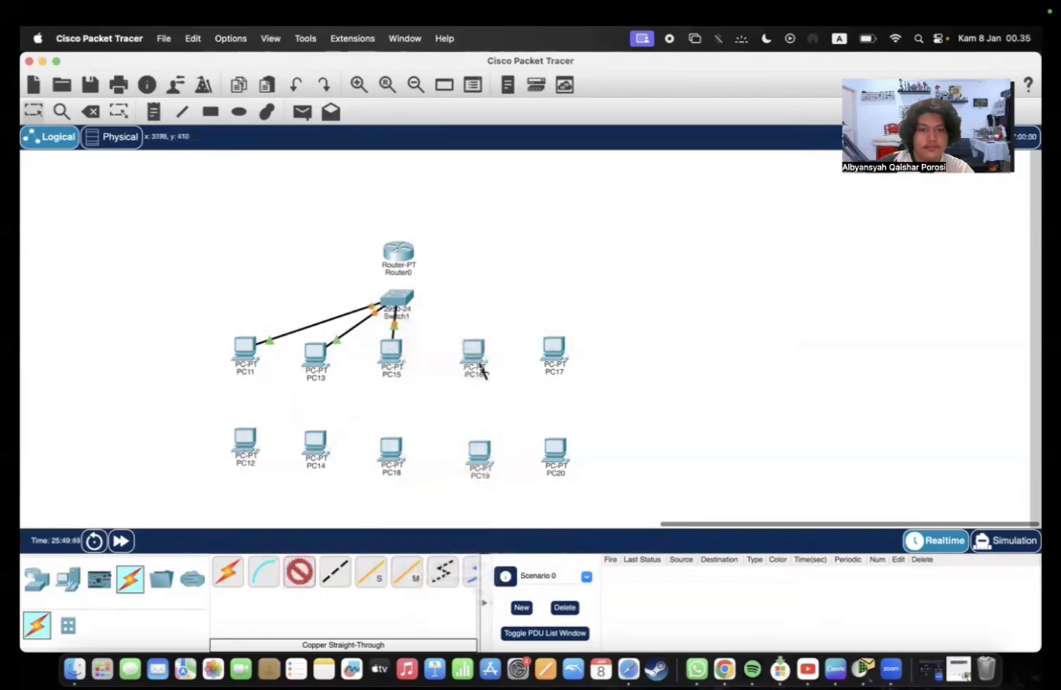
{"action": "left_click", "coordinate": [413, 321]}
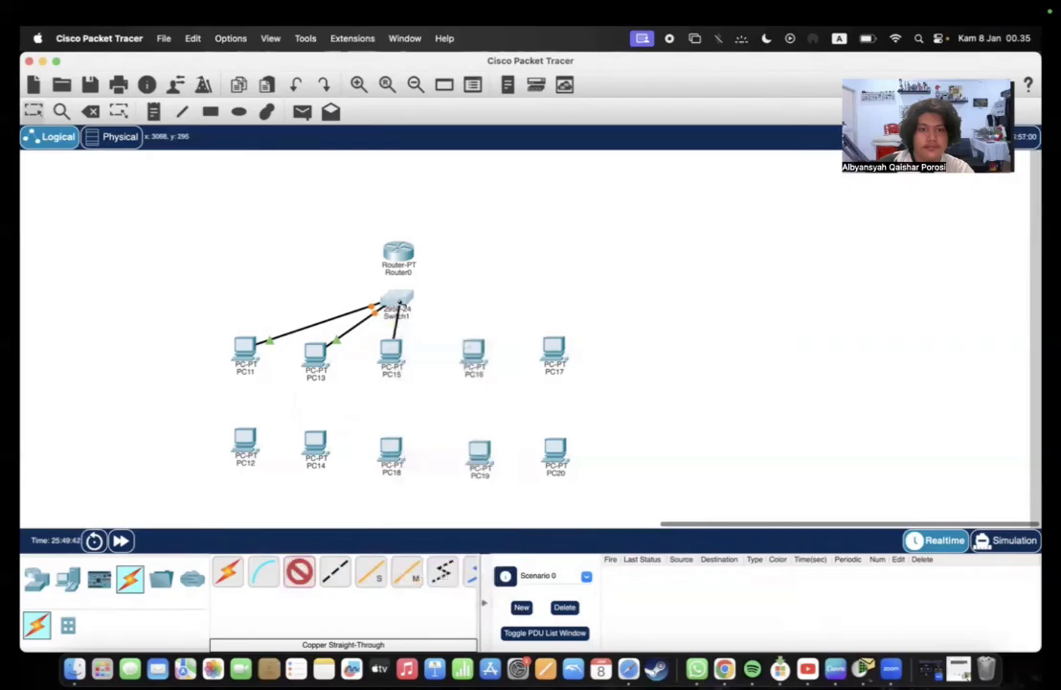
{"action": "left_click", "coordinate": [393, 354]}
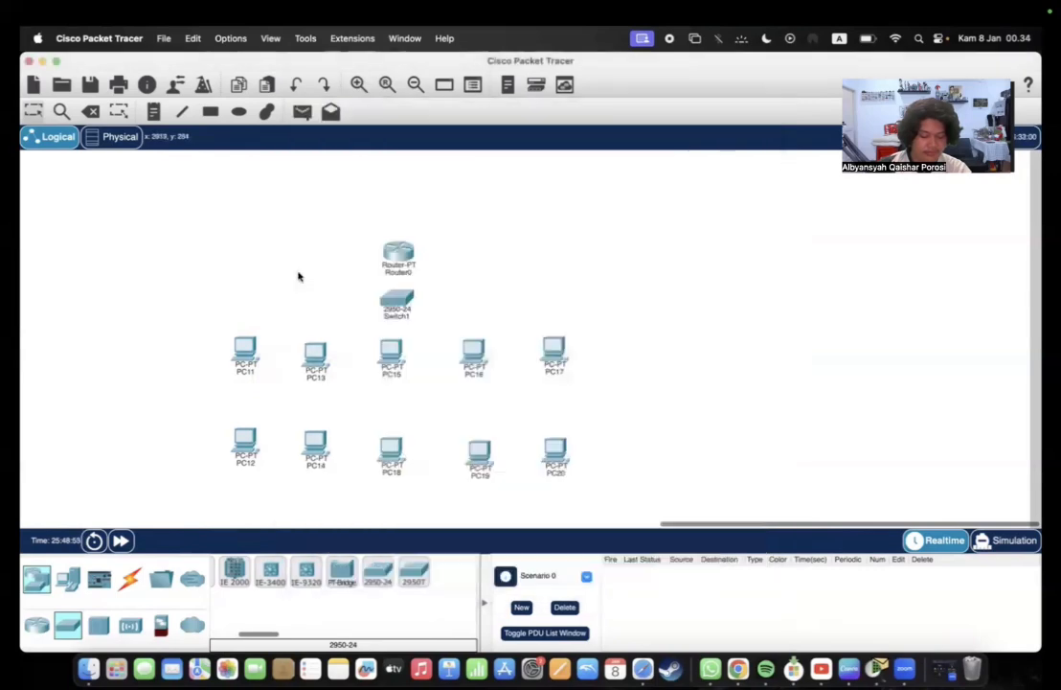
{"action": "left_click_drag", "start_coordinate": [397, 299], "coordinate": [383, 569]}
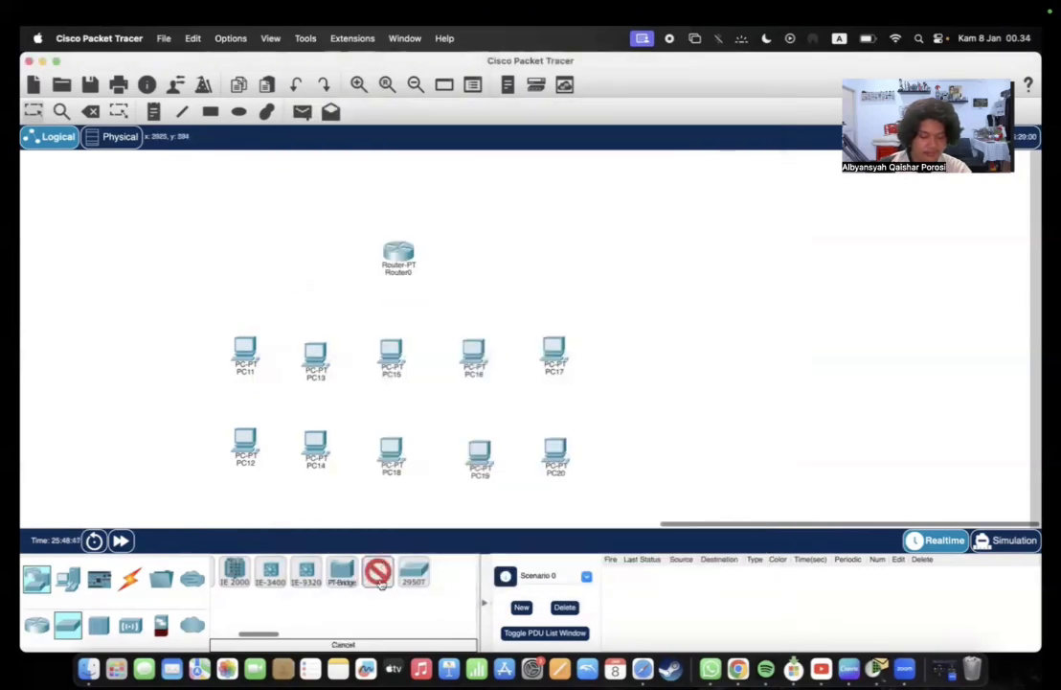
{"action": "left_click", "coordinate": [380, 570]}
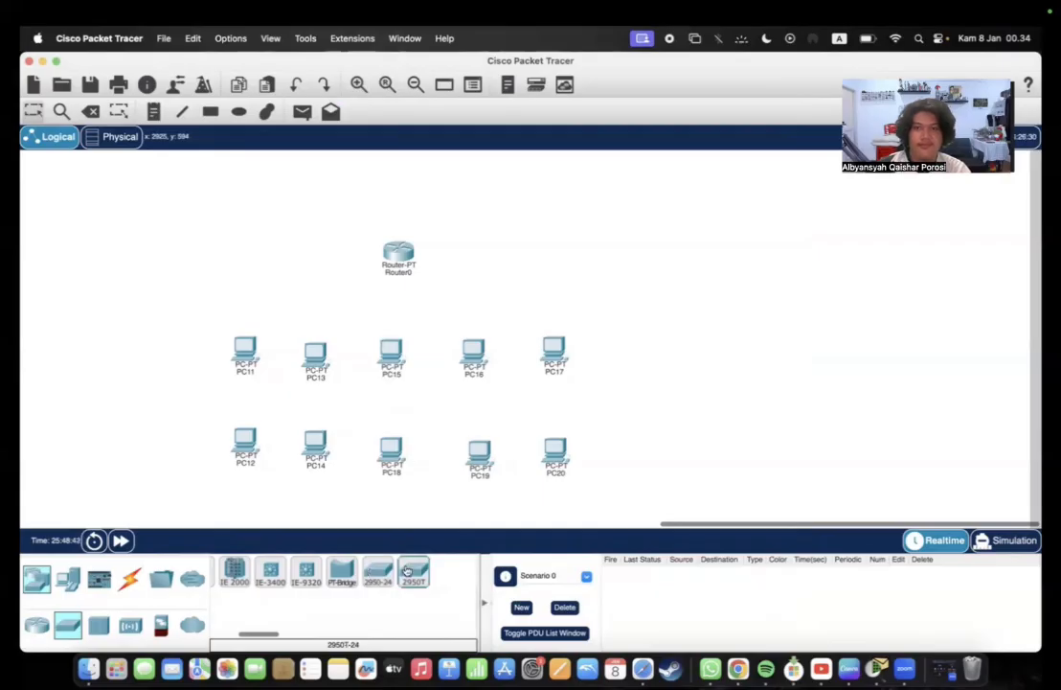
{"action": "scroll", "coordinate": [364, 589], "scroll_direction": "left", "scroll_amount": 2}
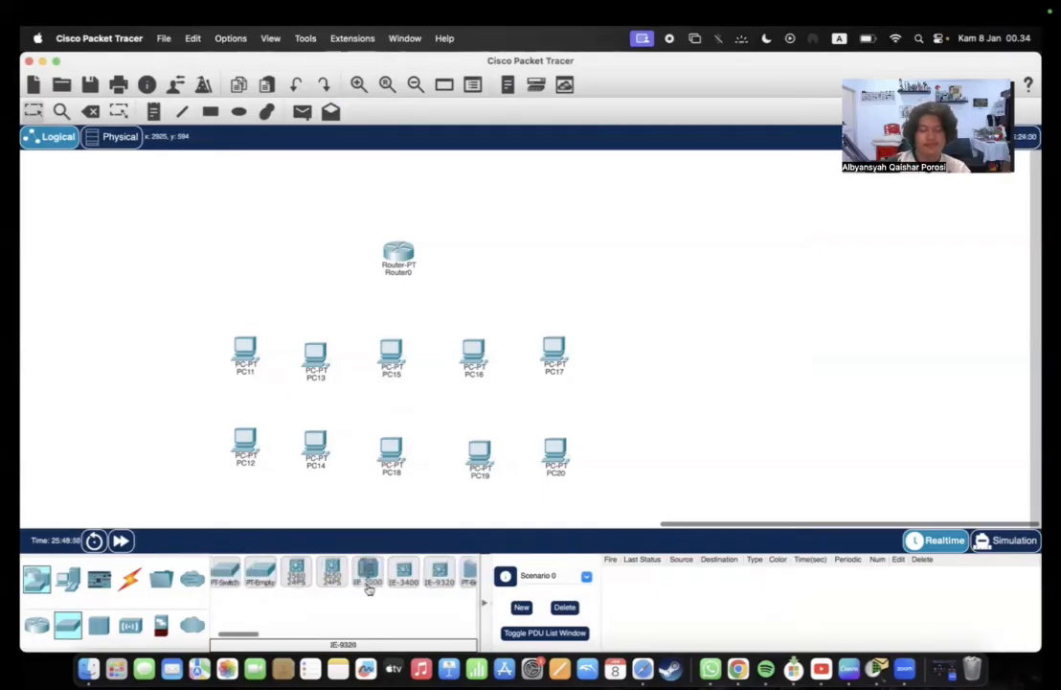
{"action": "scroll", "coordinate": [356, 589], "scroll_direction": "right", "scroll_amount": 2}
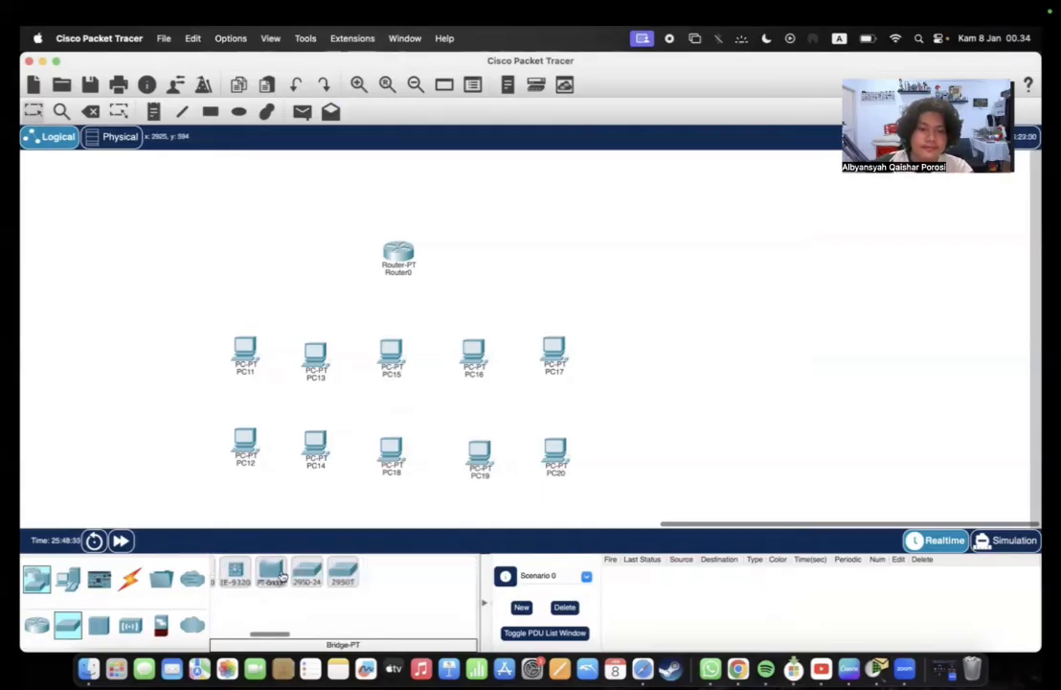
{"action": "scroll", "coordinate": [282, 575], "scroll_direction": "left", "scroll_amount": 4}
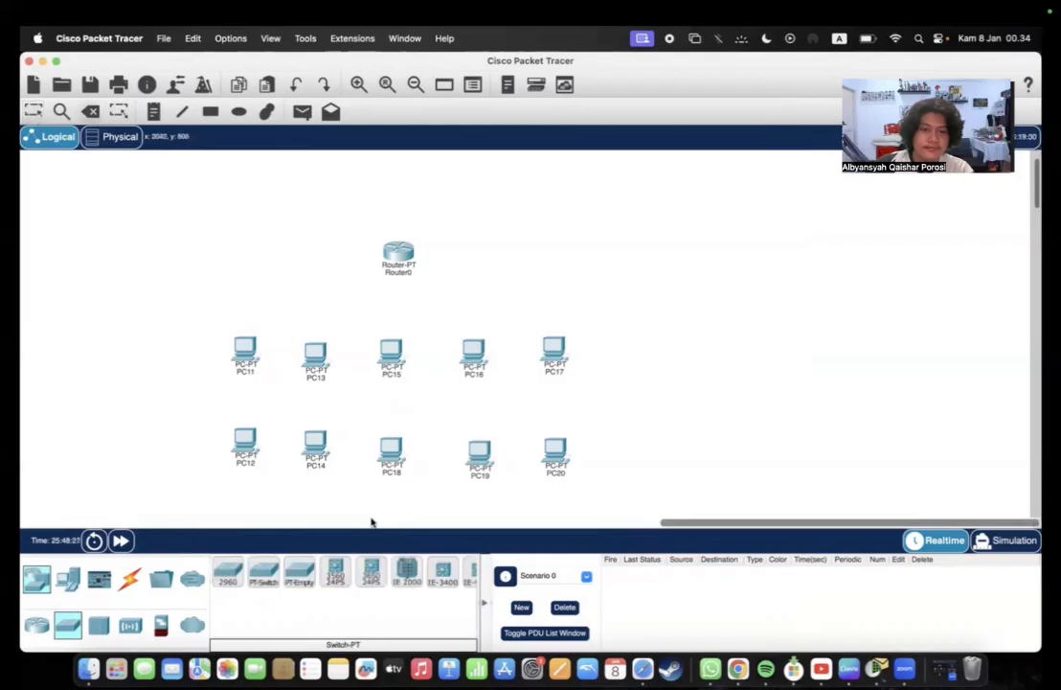
{"action": "left_click", "coordinate": [386, 313]}
{"action": "key", "text": "Escape"}
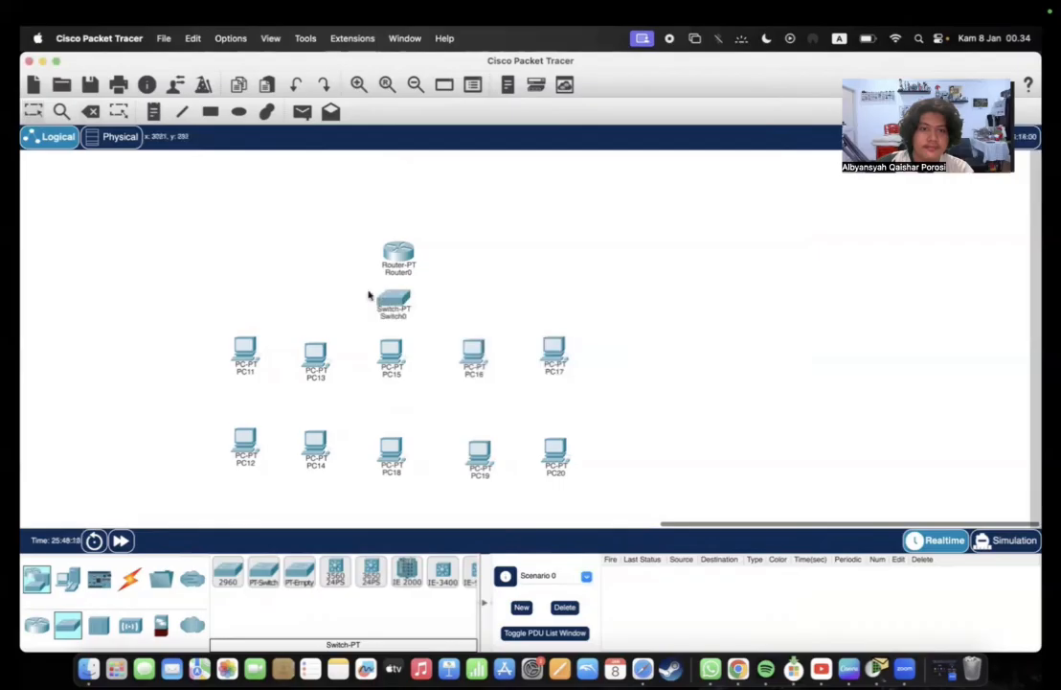
{"action": "left_click", "coordinate": [245, 351]}
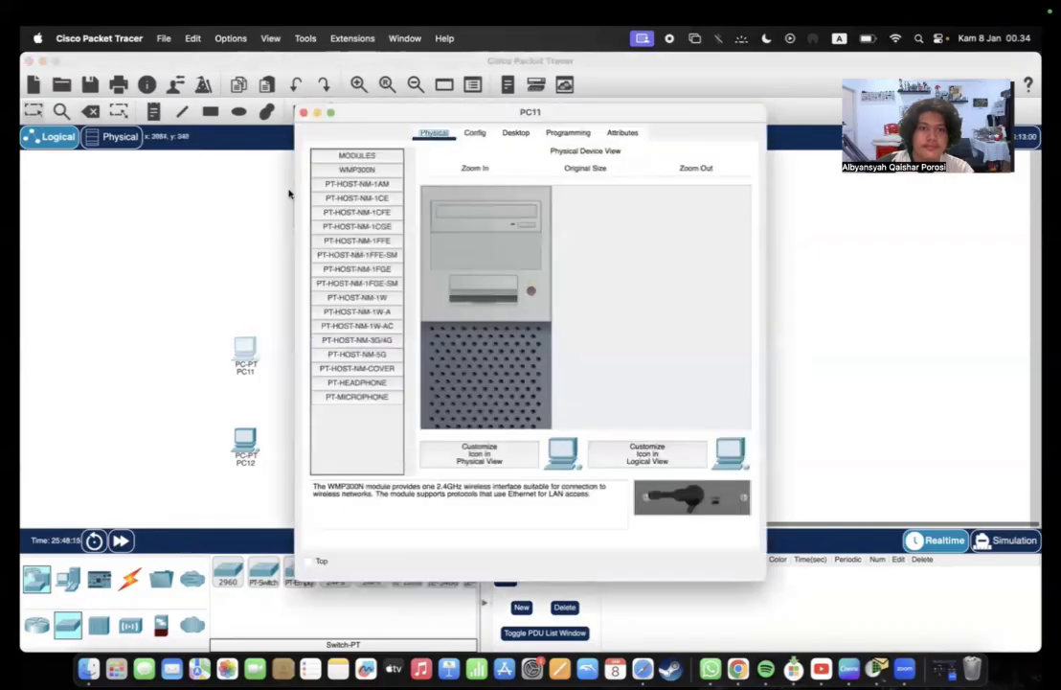
{"action": "left_click", "coordinate": [303, 112]}
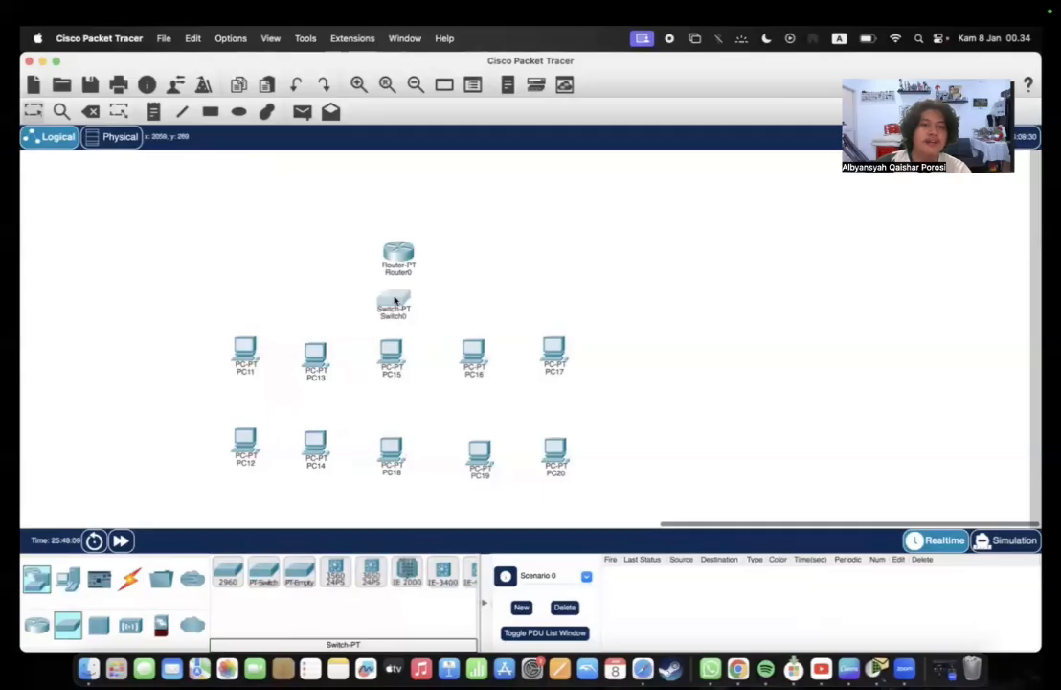
{"action": "left_click_drag", "start_coordinate": [394, 300], "coordinate": [381, 396]}
{"action": "key", "text": "Delete"}
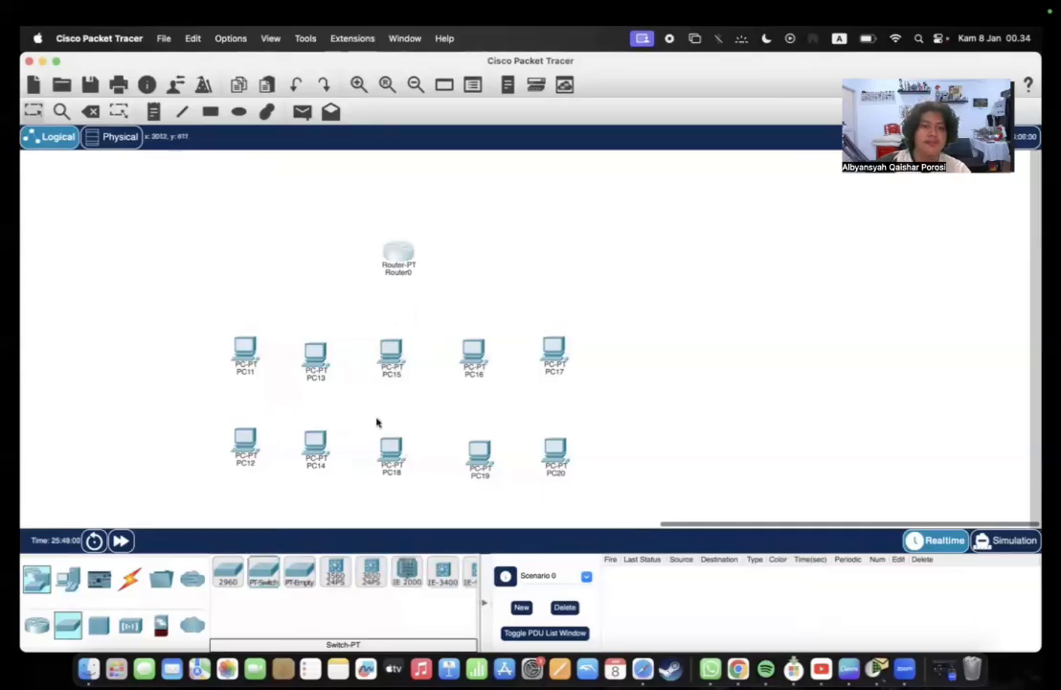
{"action": "left_click", "coordinate": [36, 625]}
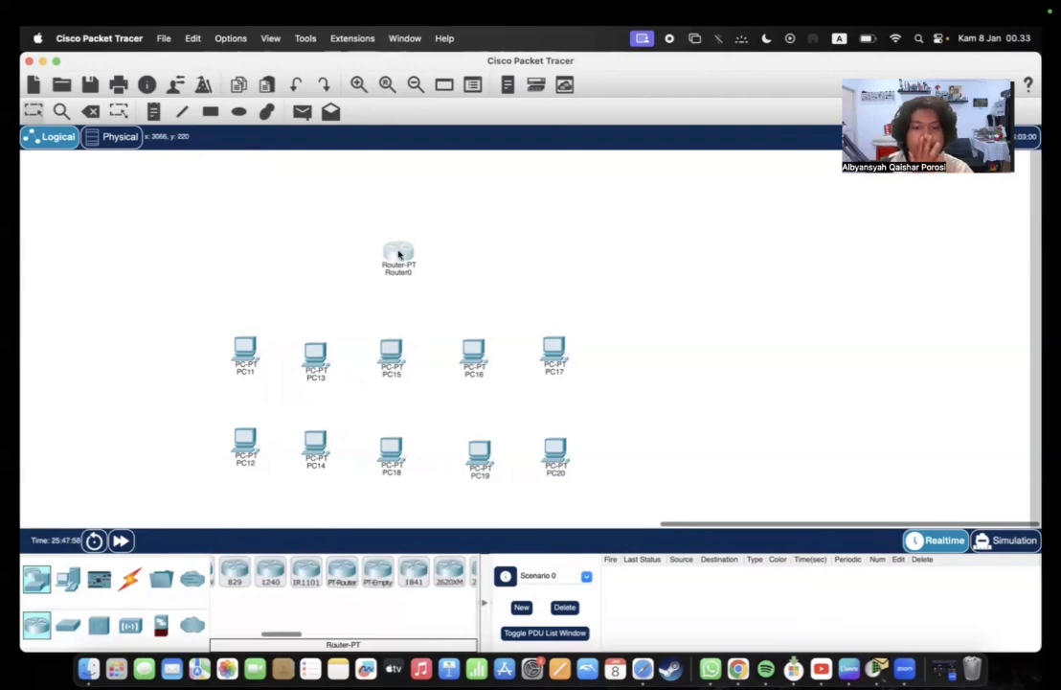
{"action": "left_click_drag", "start_coordinate": [398, 254], "coordinate": [394, 412]}
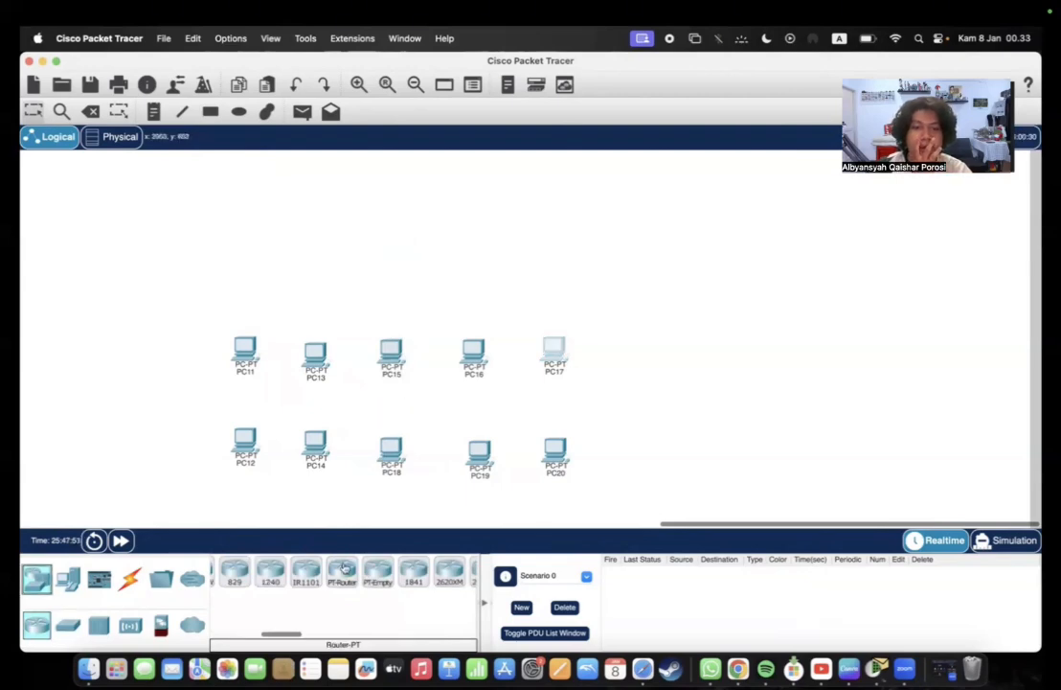
{"action": "scroll", "coordinate": [249, 582], "scroll_direction": "left", "scroll_amount": 2}
{"action": "scroll", "coordinate": [249, 581], "scroll_direction": "left", "scroll_amount": 2}
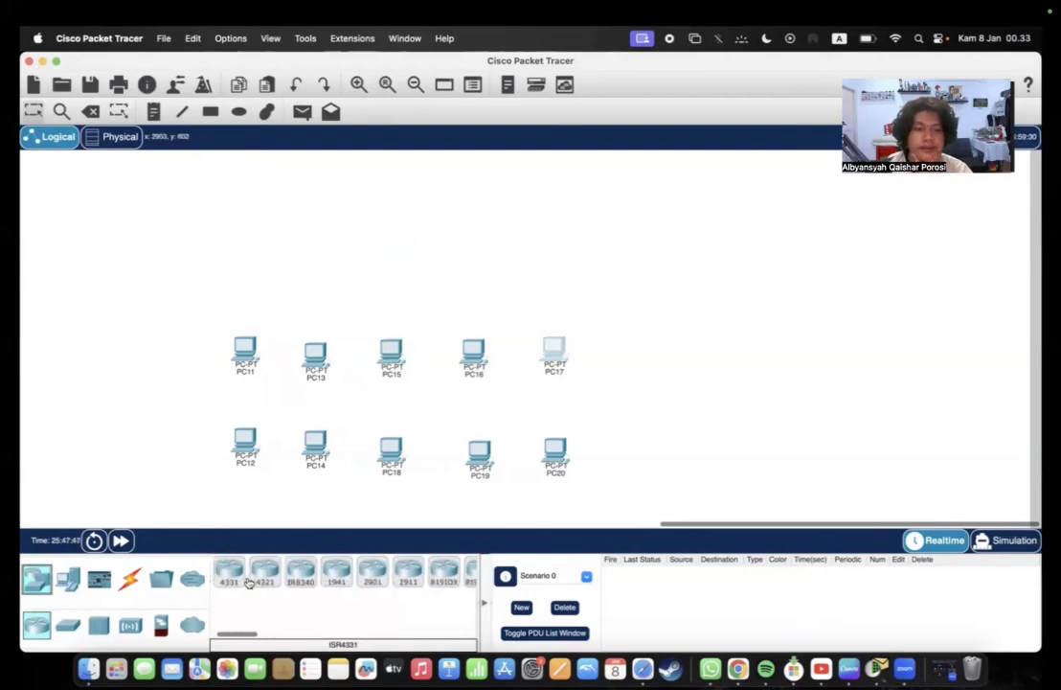
{"action": "scroll", "coordinate": [249, 581], "scroll_direction": "left", "scroll_amount": 1}
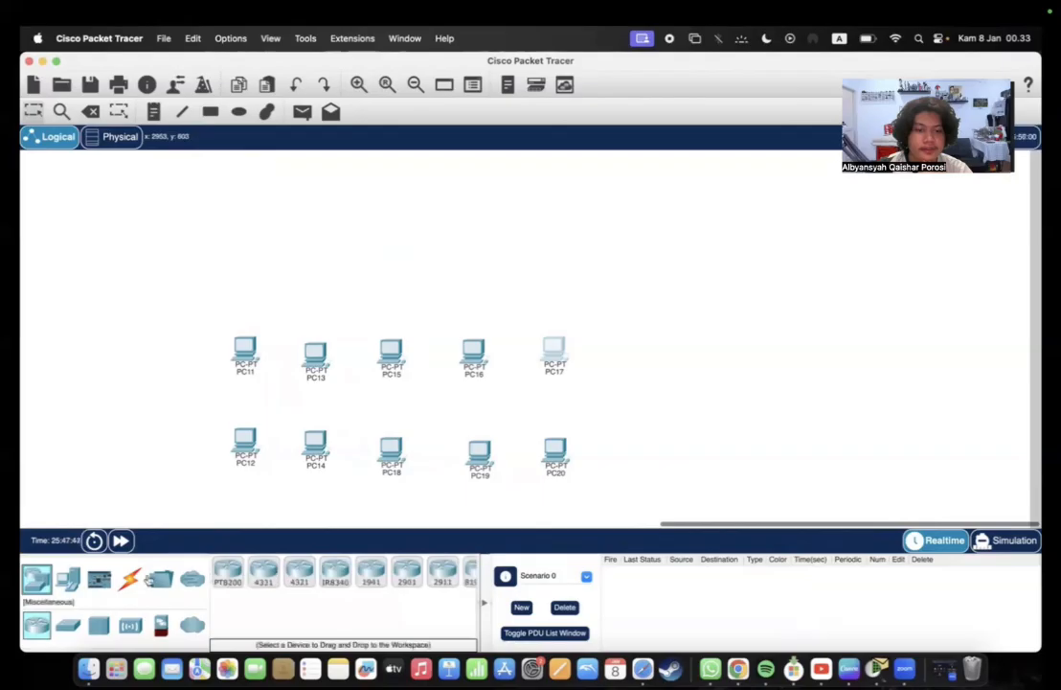
{"action": "left_click_drag", "start_coordinate": [227, 573], "coordinate": [450, 525]}
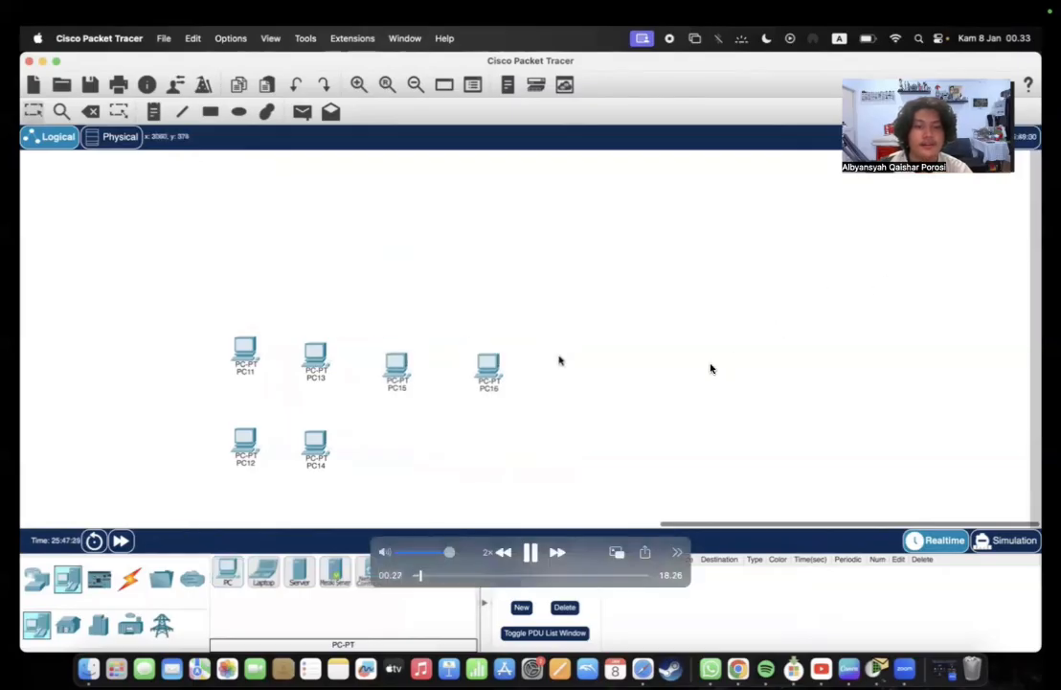
Step: Jump the recording ahead to PC12's IP configuration at about 07:43 and resume playback at normal speed
{"action": "left_click", "coordinate": [487, 575]}
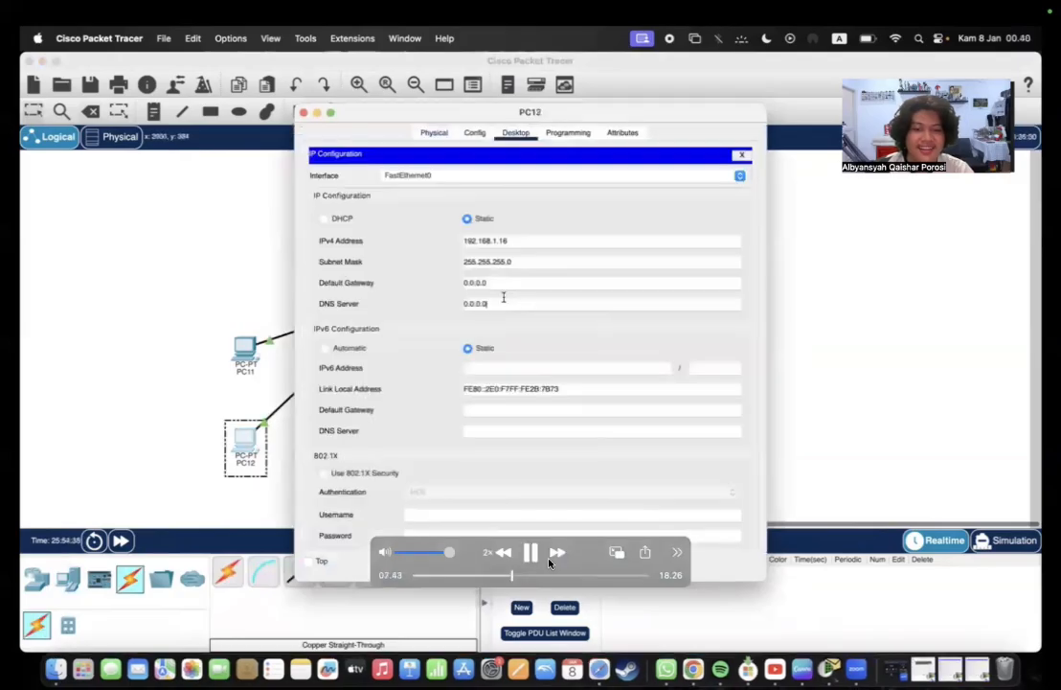
{"action": "left_click", "coordinate": [527, 553]}
{"action": "left_click", "coordinate": [527, 553]}
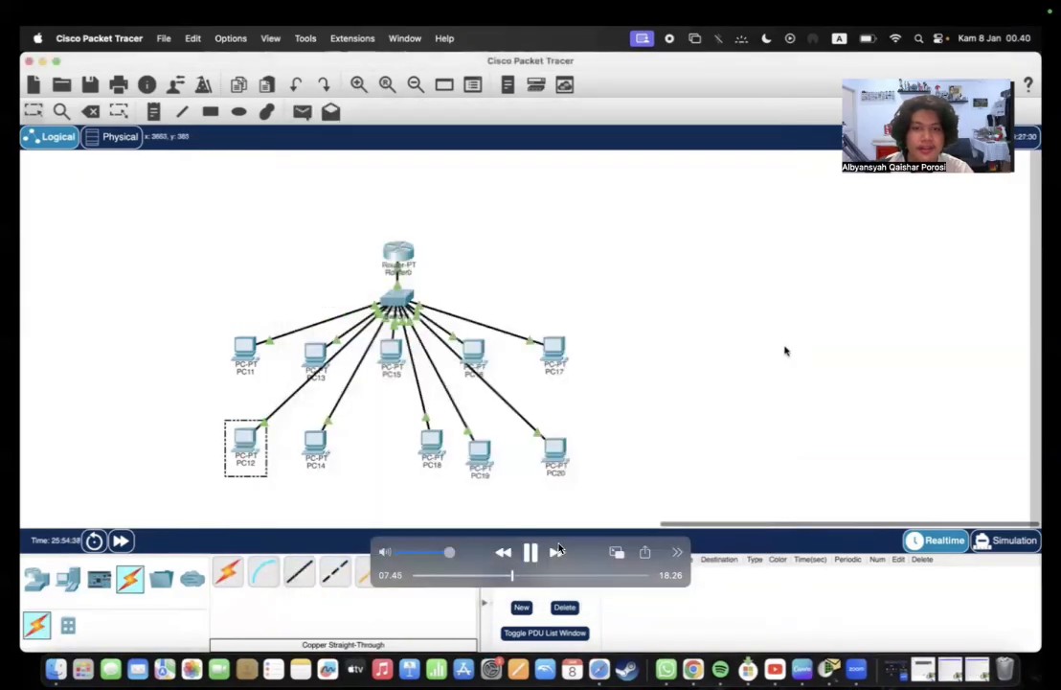
Step: Seek the recording past the remaining PC addressing to the simulated PDU transfer from PC11 to PC20, at about 12:13
{"action": "left_click", "coordinate": [526, 576]}
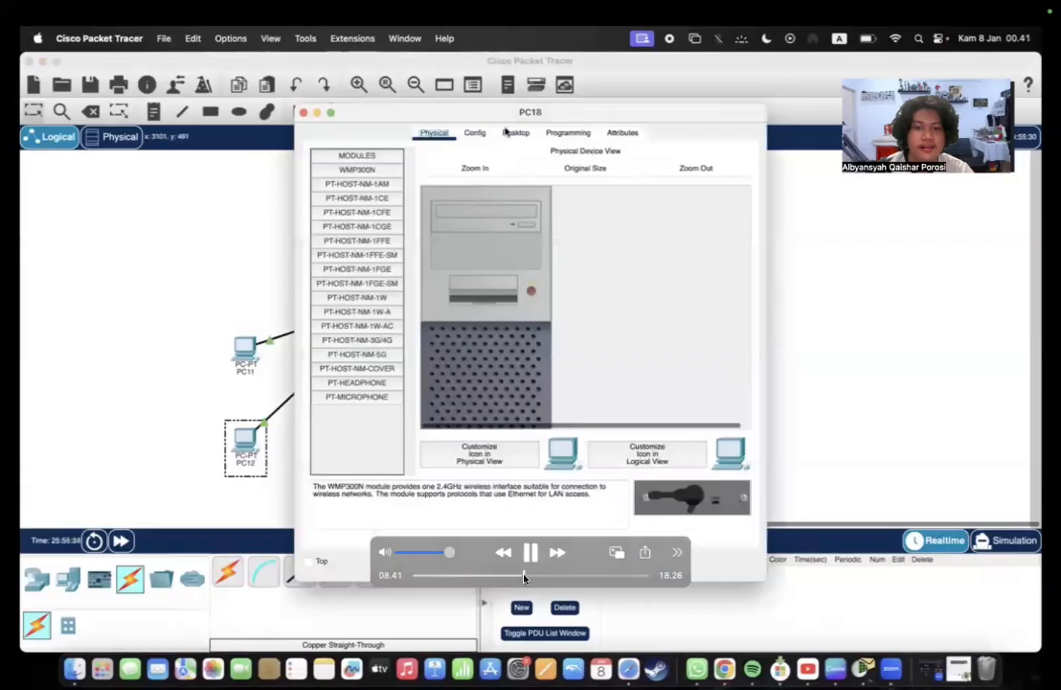
{"action": "left_click", "coordinate": [536, 575]}
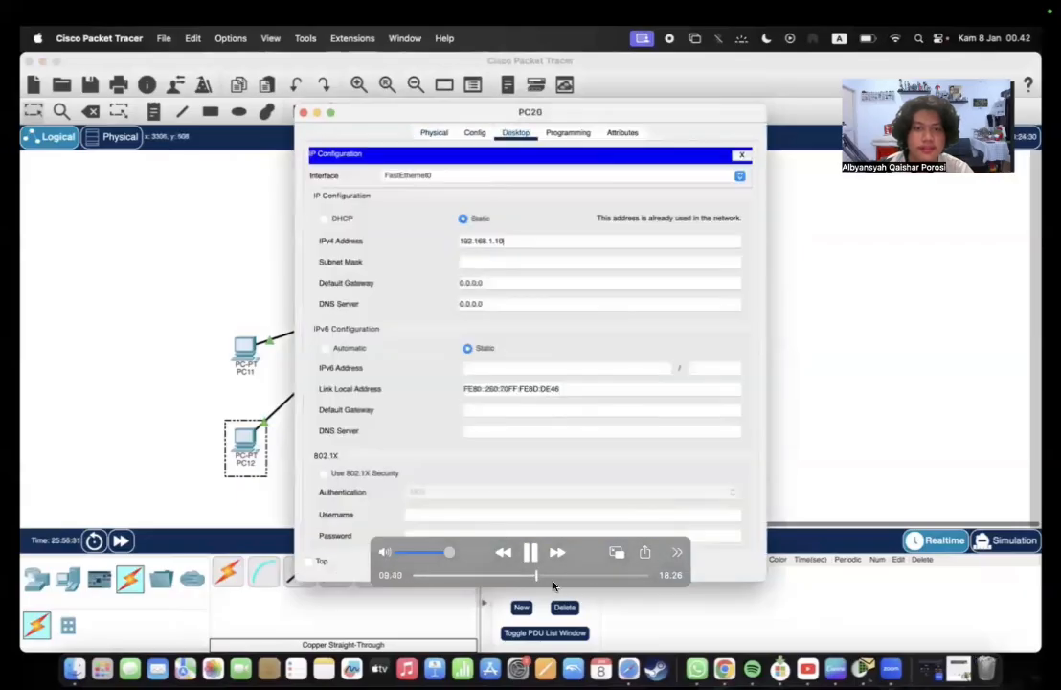
{"action": "left_click", "coordinate": [551, 576]}
{"action": "left_click", "coordinate": [561, 576]}
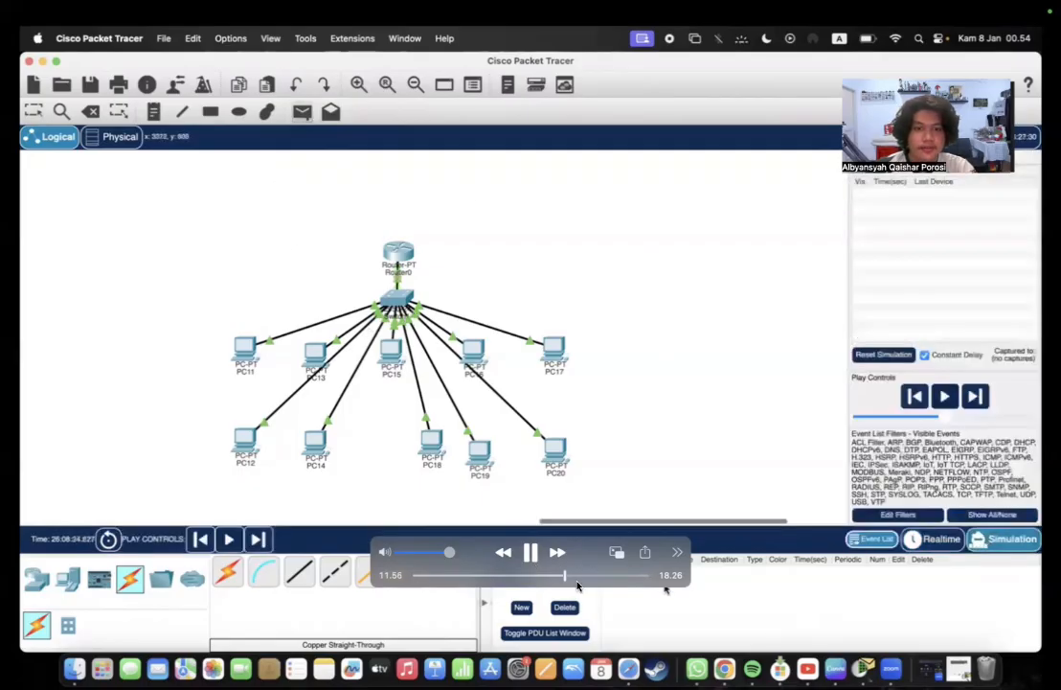
{"action": "left_click", "coordinate": [573, 575]}
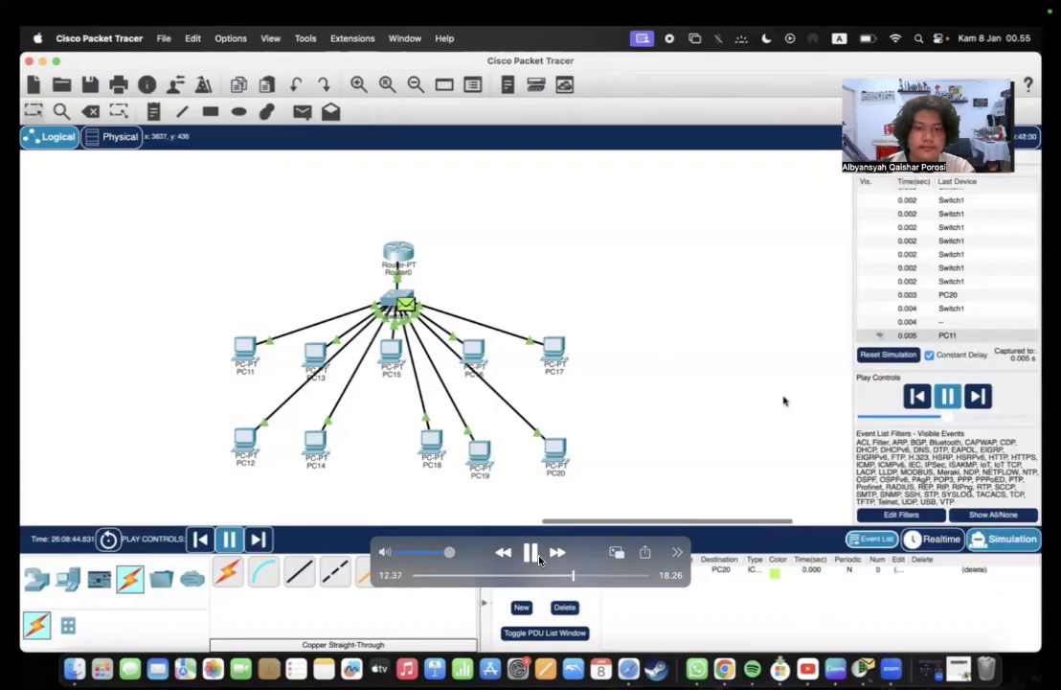
{"action": "left_click", "coordinate": [564, 575]}
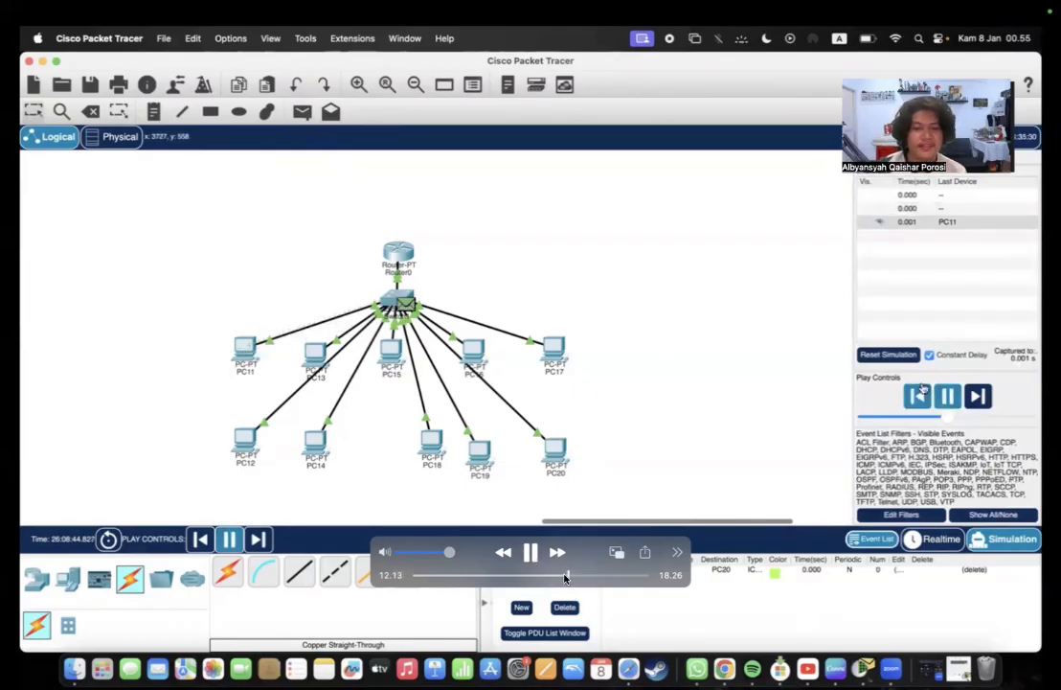
Step: Rewind the recording to before the transfer, and simulate a simple PDU sent from PC11 to PC20 in Simulation mode
{"action": "left_click_drag", "start_coordinate": [566, 576], "coordinate": [559, 576]}
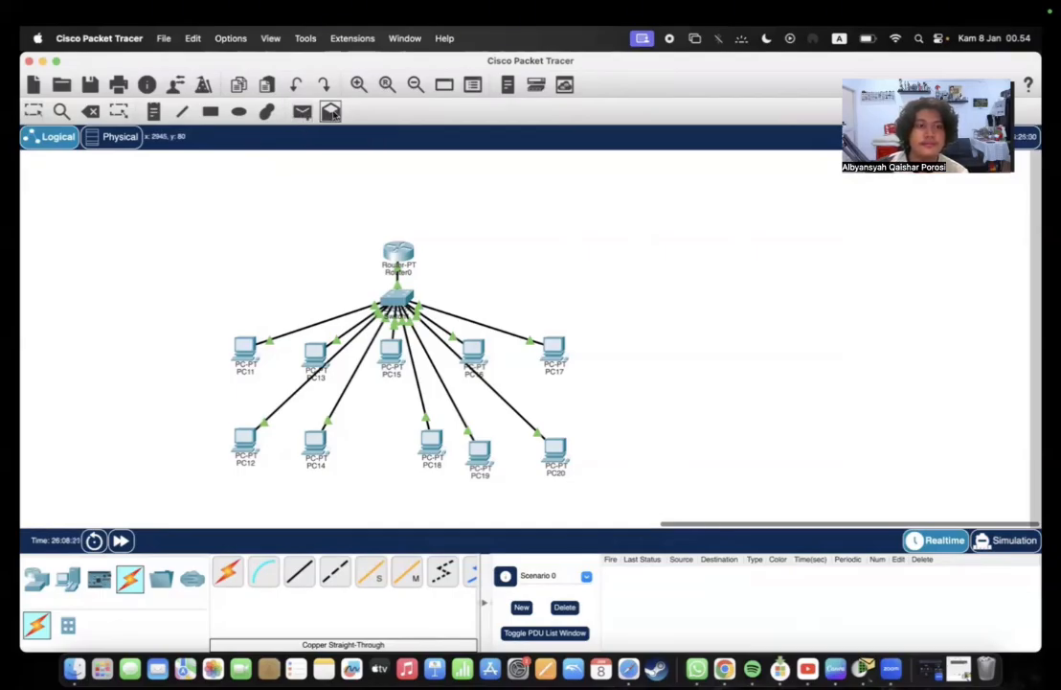
{"action": "left_click", "coordinate": [305, 113]}
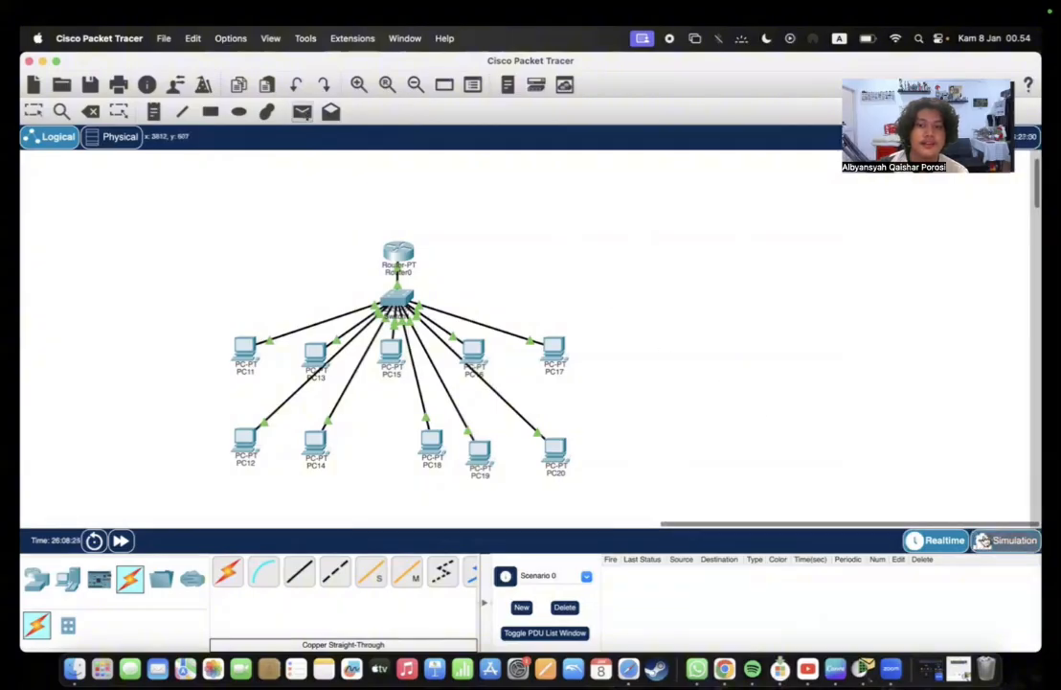
{"action": "left_click", "coordinate": [982, 540]}
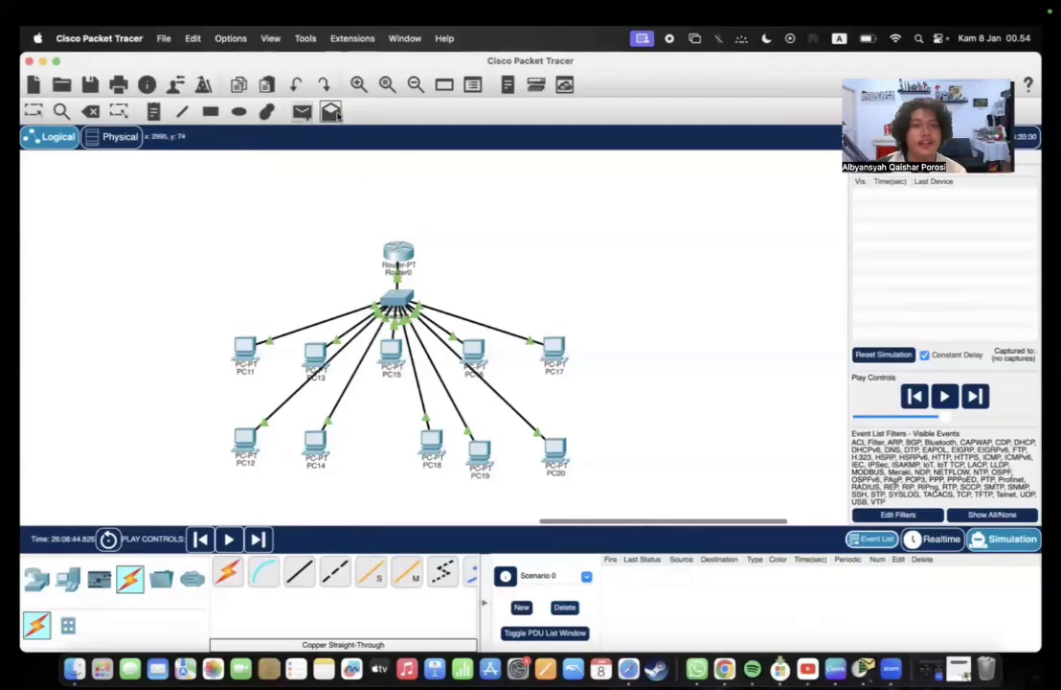
{"action": "left_click", "coordinate": [302, 112]}
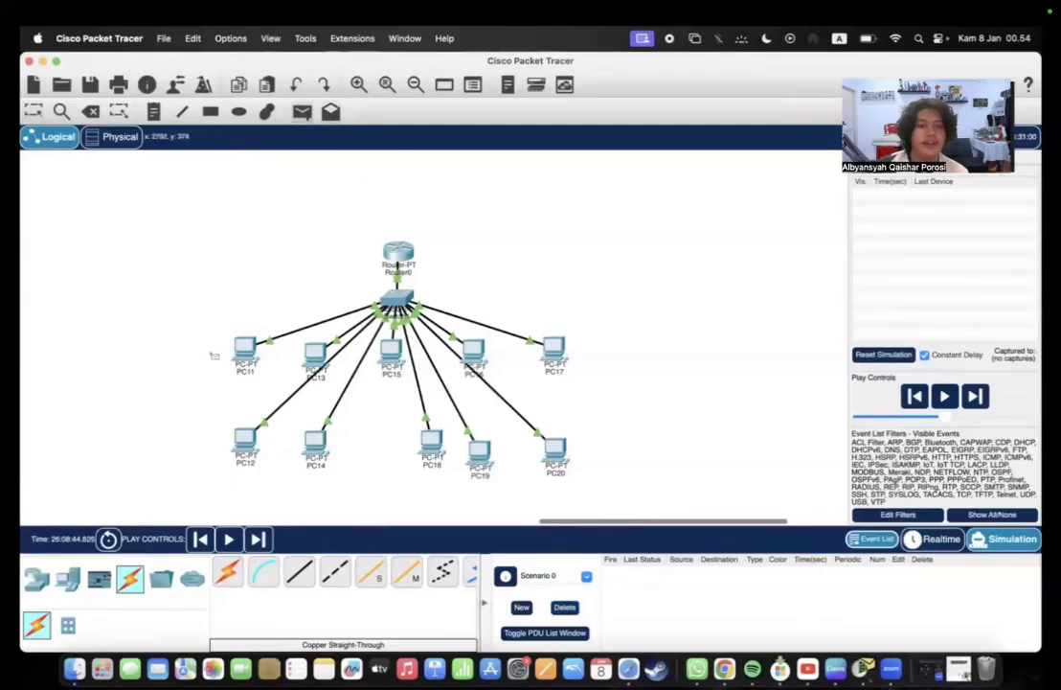
{"action": "left_click", "coordinate": [245, 350]}
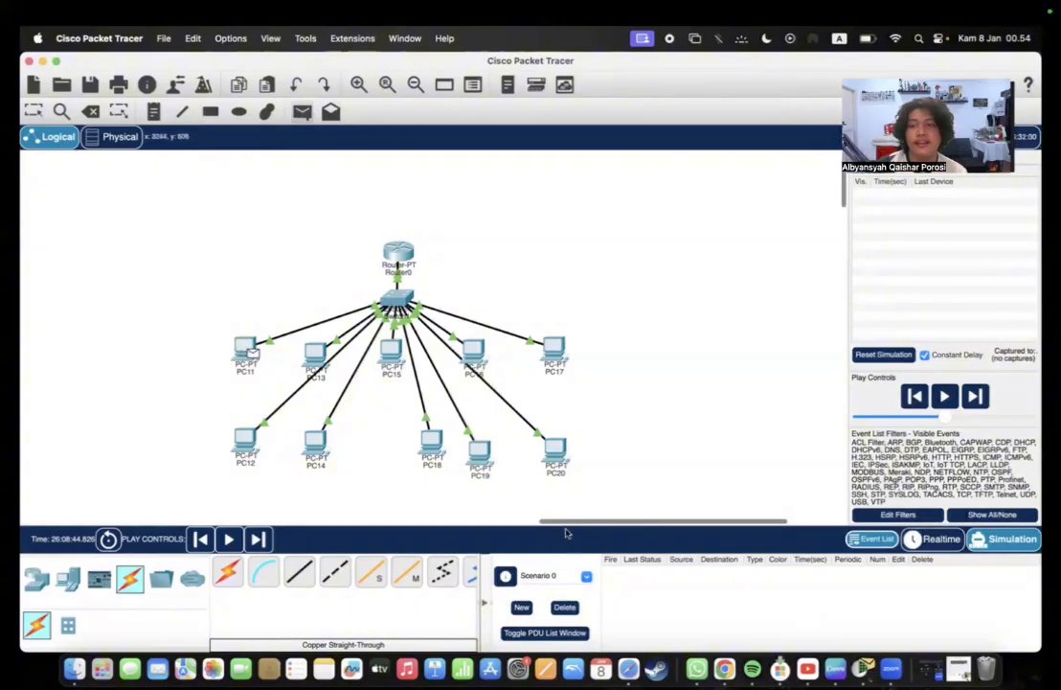
{"action": "left_click", "coordinate": [561, 457]}
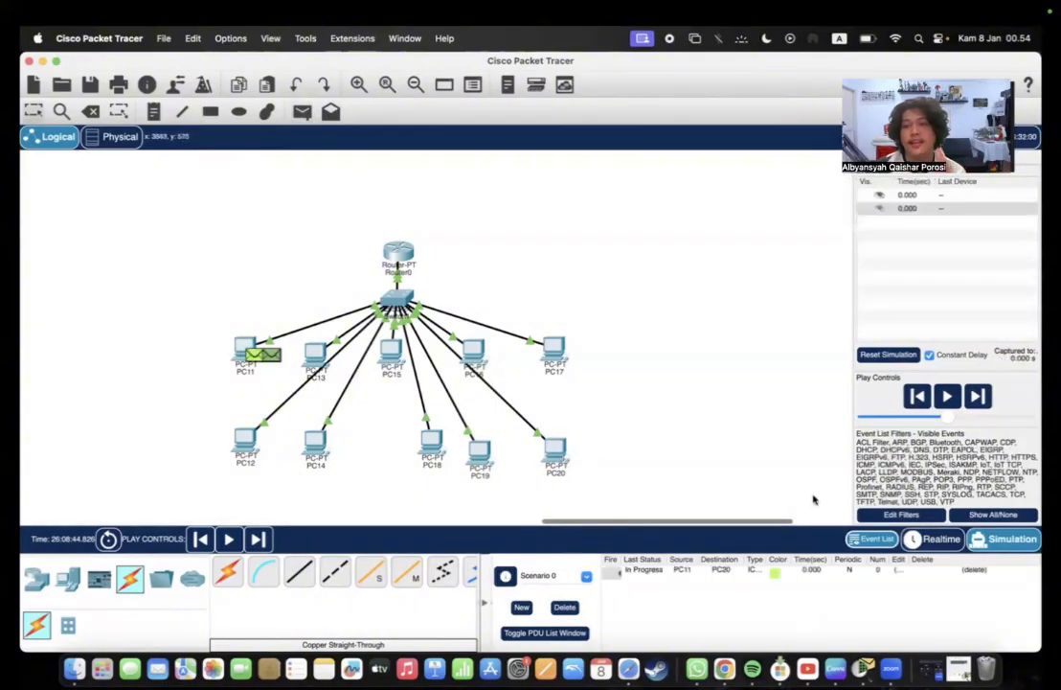
{"action": "left_click", "coordinate": [946, 399]}
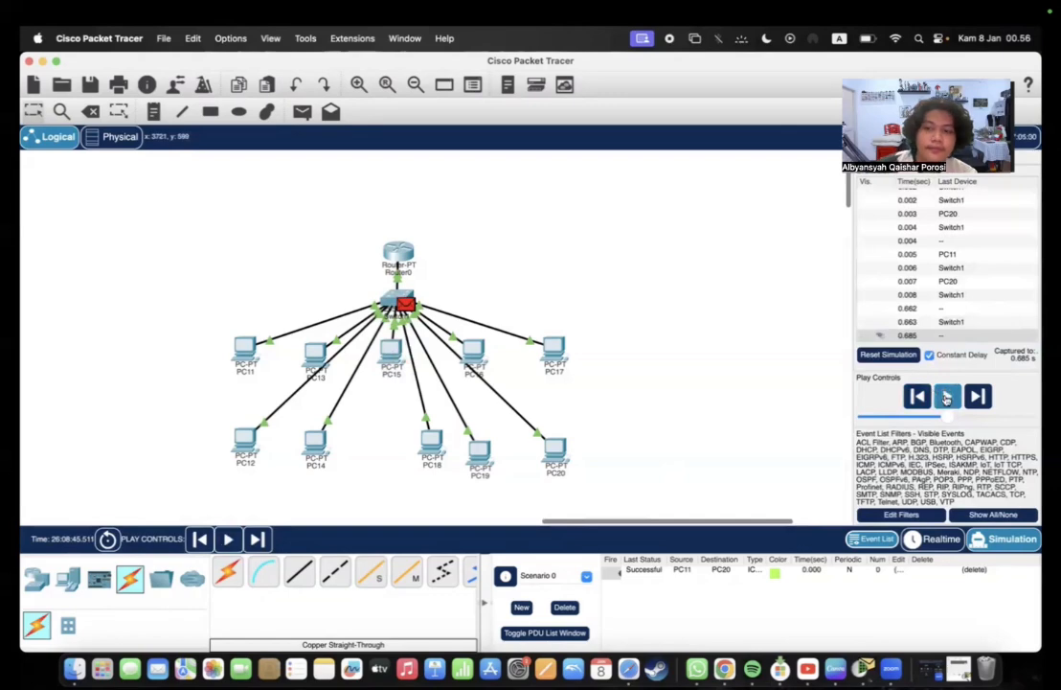
Step: Delete the PDU scenario and add a WRT300N wireless router to the right of the wired network
{"action": "left_click", "coordinate": [563, 611]}
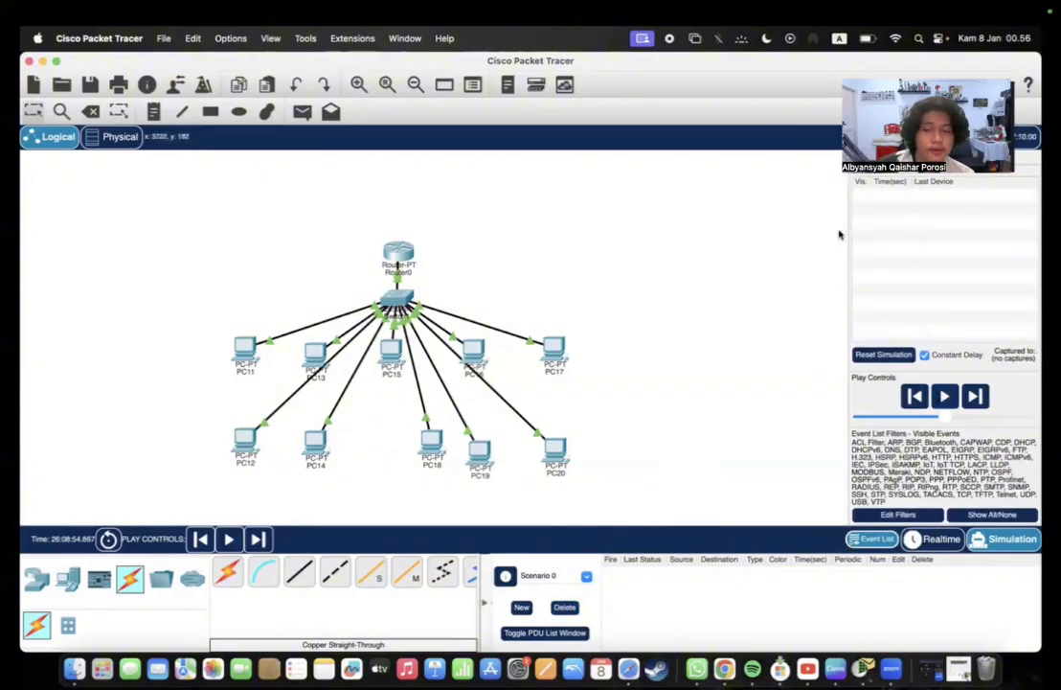
{"action": "mouse_move", "coordinate": [497, 463]}
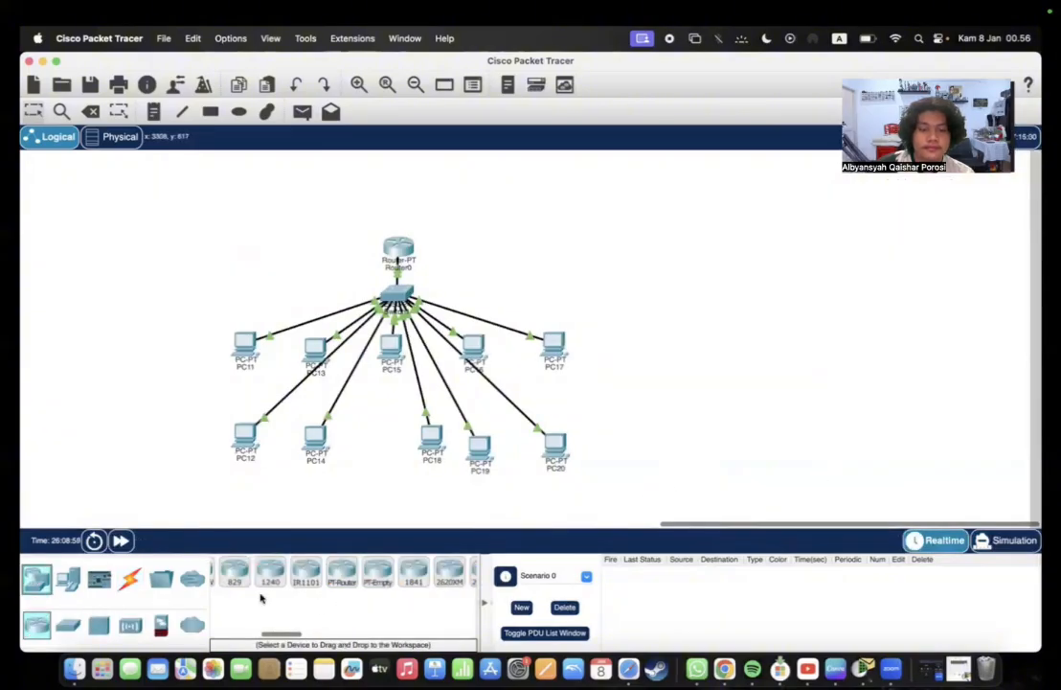
{"action": "left_click", "coordinate": [130, 625]}
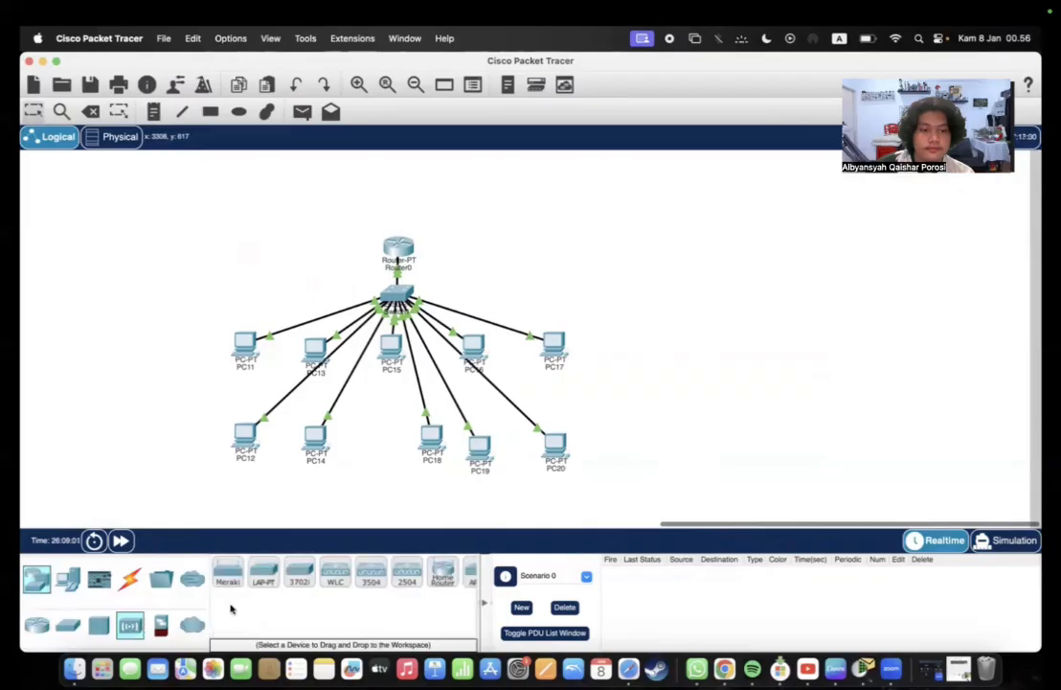
{"action": "scroll", "coordinate": [378, 579], "scroll_direction": "right", "scroll_amount": 5}
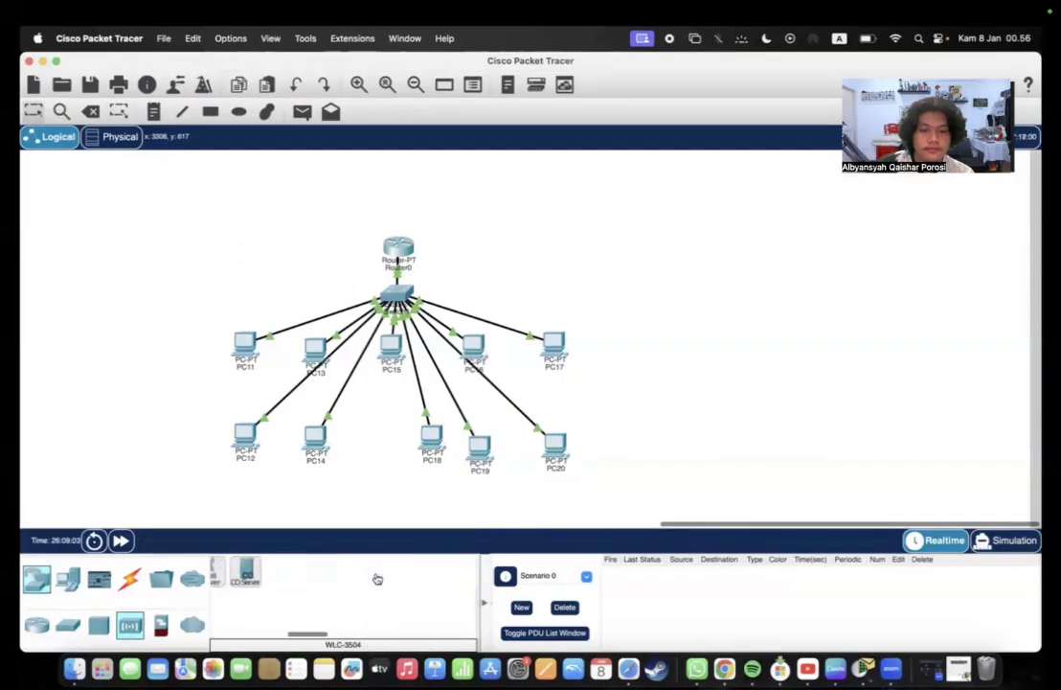
{"action": "scroll", "coordinate": [378, 578], "scroll_direction": "left", "scroll_amount": 3}
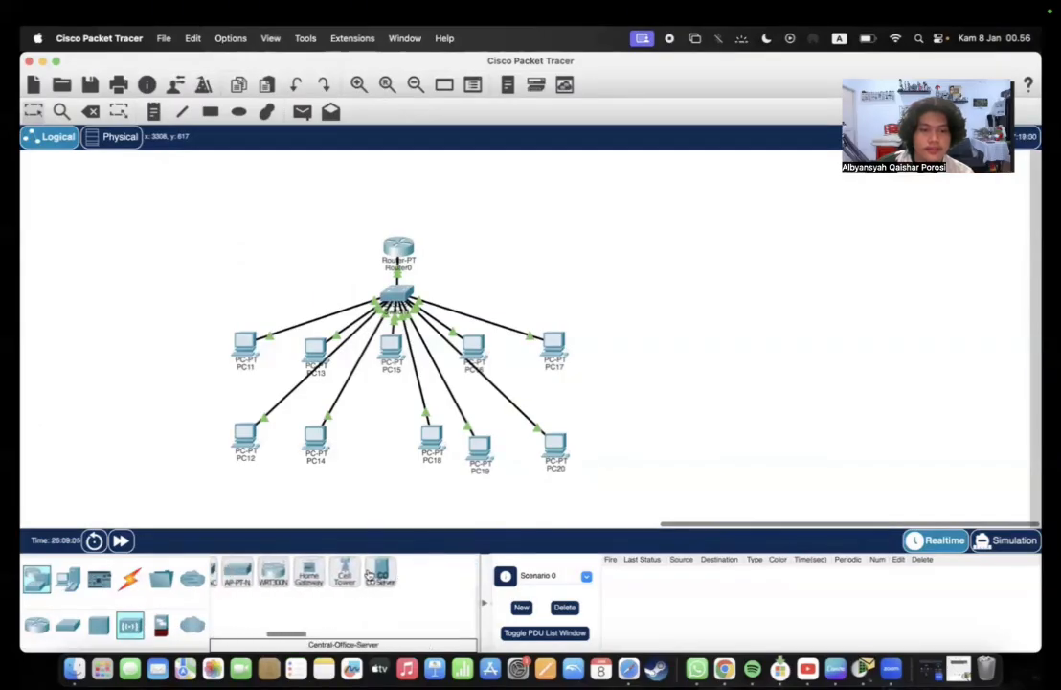
{"action": "left_click_drag", "start_coordinate": [282, 572], "coordinate": [744, 309]}
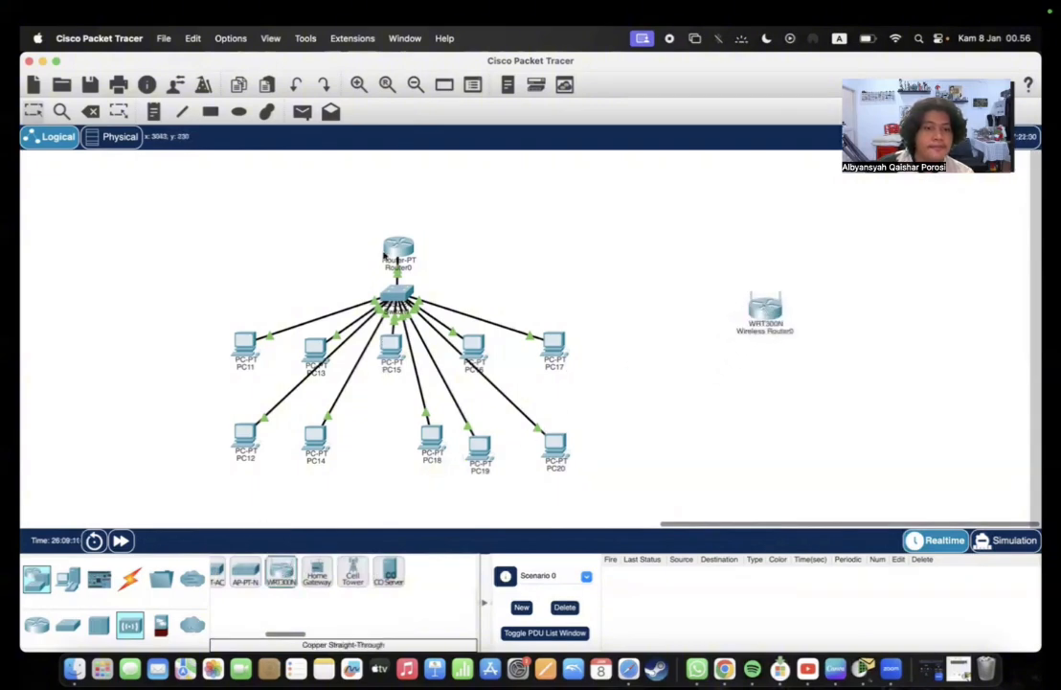
Step: Connect the wireless router's Ethernet 1 port to Router0's FastEthernet1/0 port with a copper straight-through cable
{"action": "left_click", "coordinate": [129, 577]}
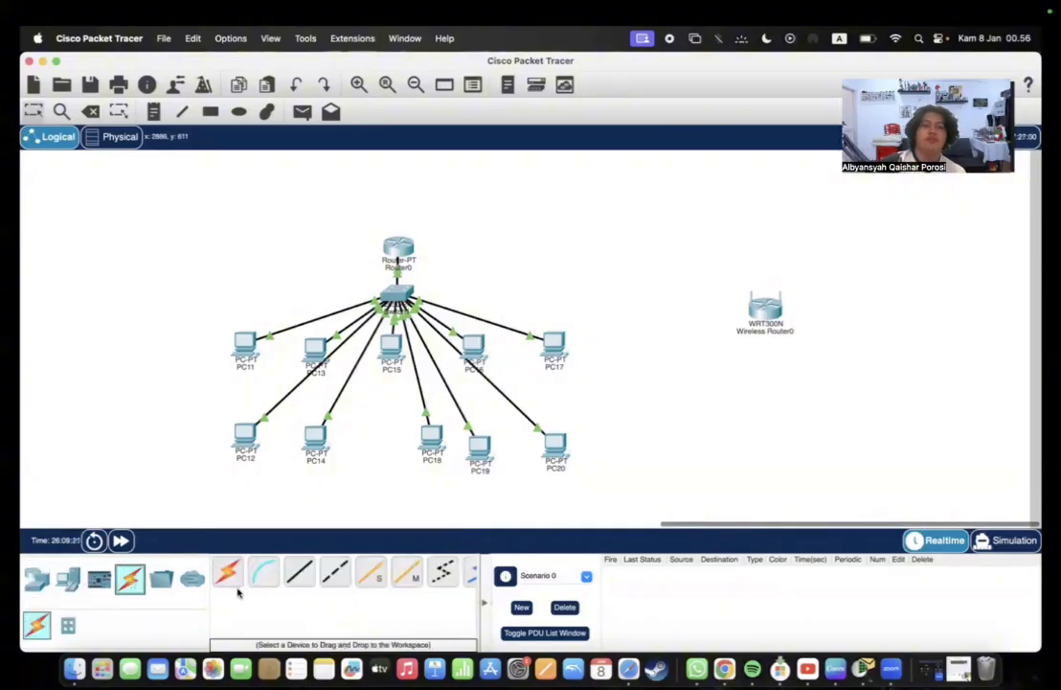
{"action": "scroll", "coordinate": [283, 572], "scroll_direction": "right", "scroll_amount": 3}
{"action": "scroll", "coordinate": [283, 572], "scroll_direction": "left", "scroll_amount": 2}
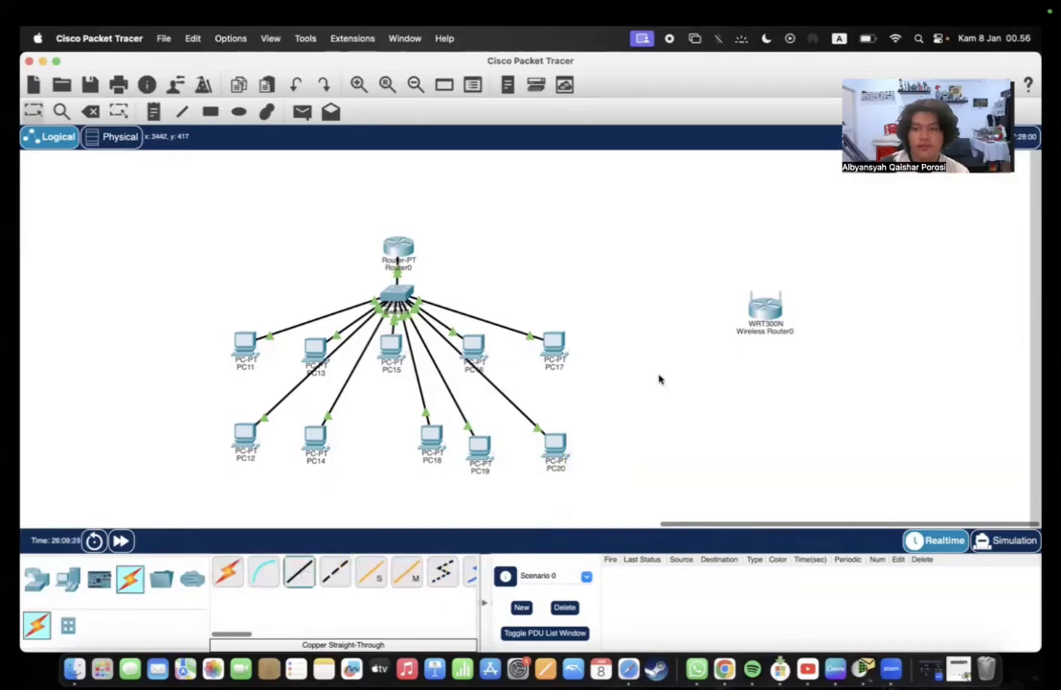
{"action": "left_click", "coordinate": [764, 321]}
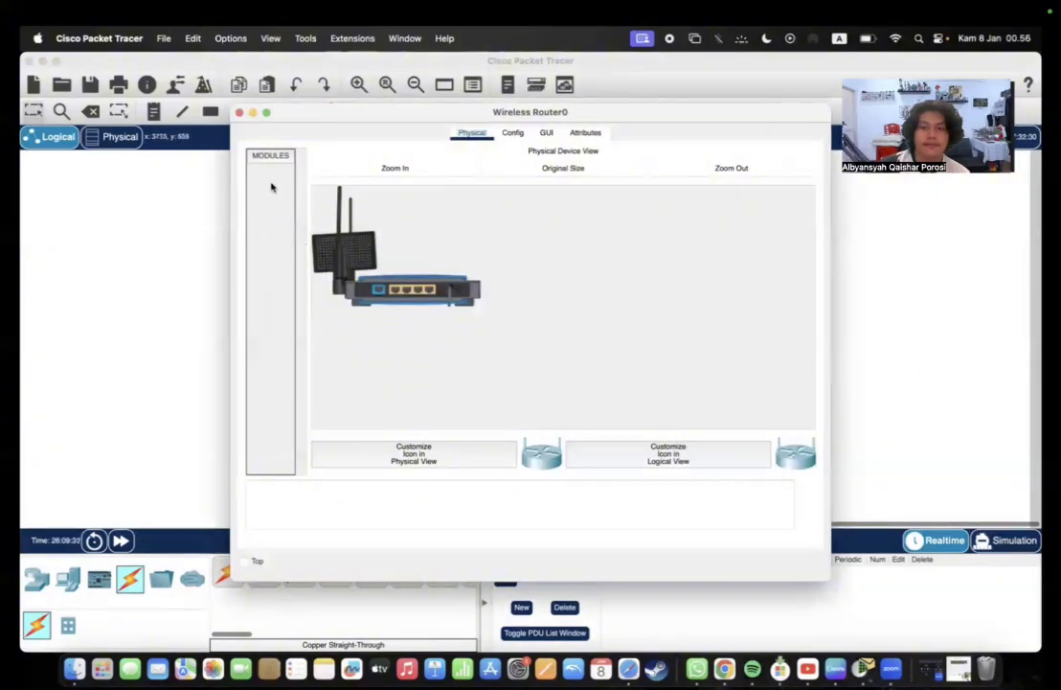
{"action": "left_click", "coordinate": [239, 113]}
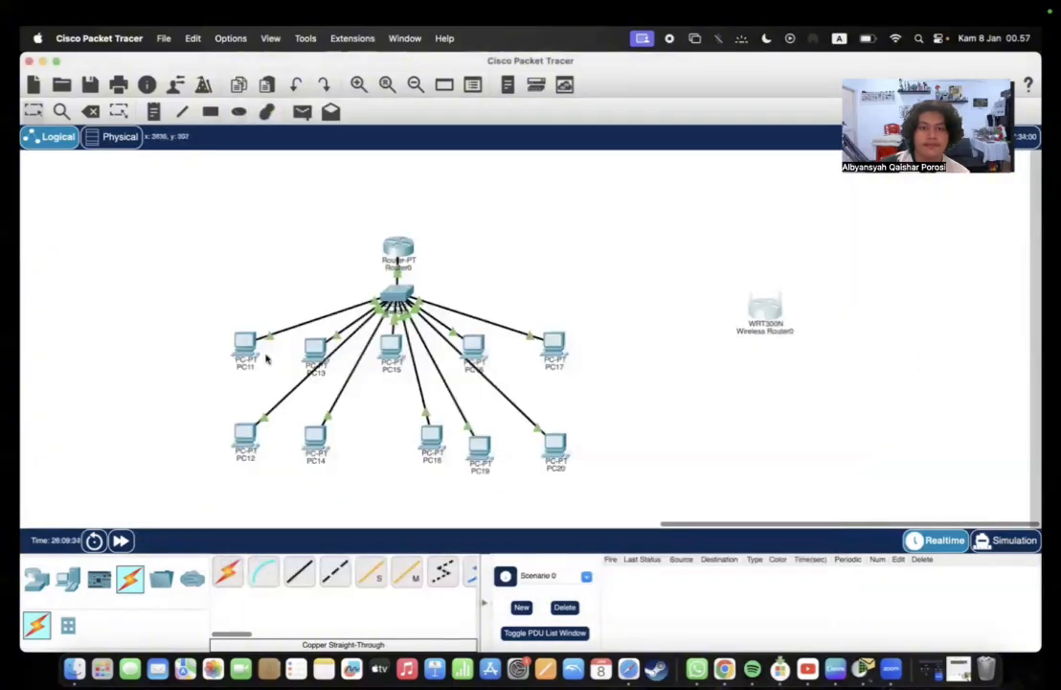
{"action": "left_click", "coordinate": [299, 567]}
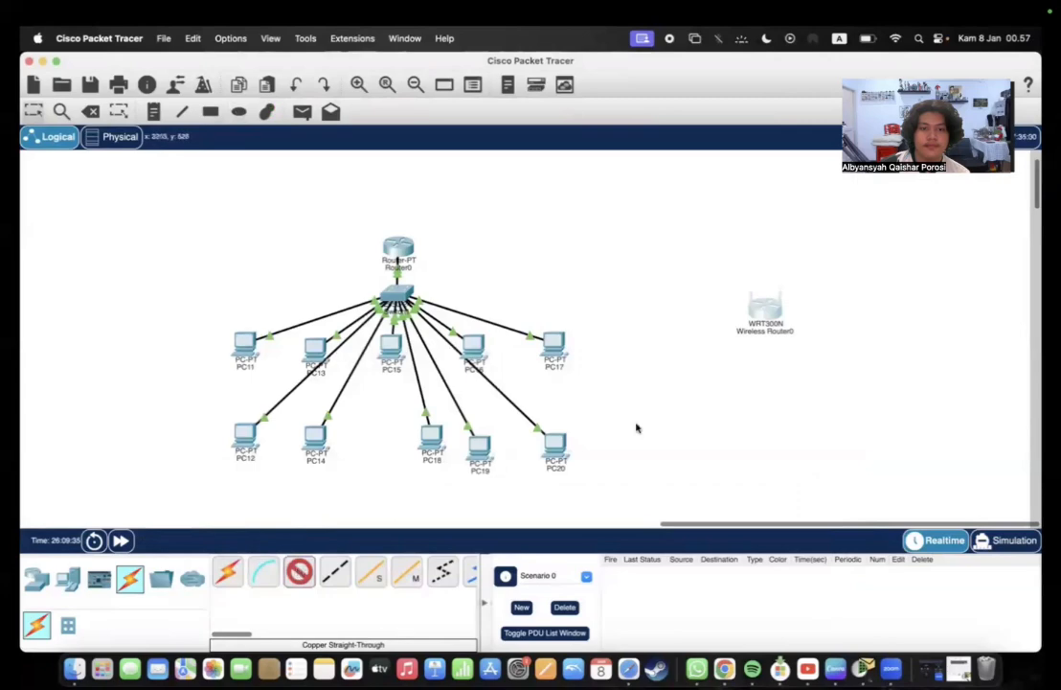
{"action": "left_click", "coordinate": [765, 314]}
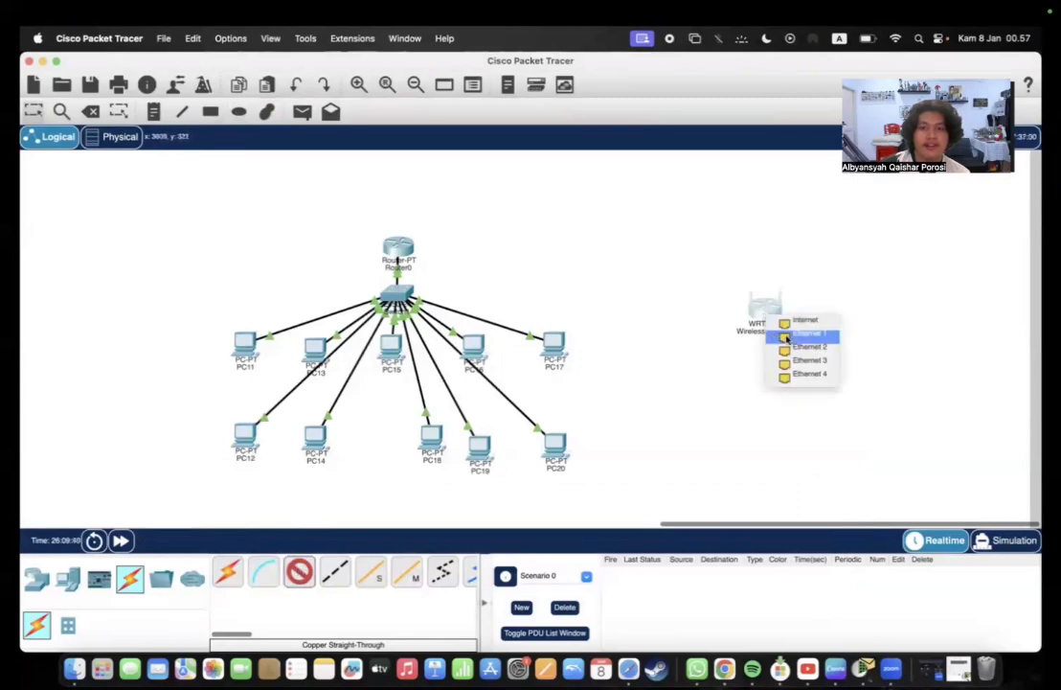
{"action": "left_click", "coordinate": [785, 346]}
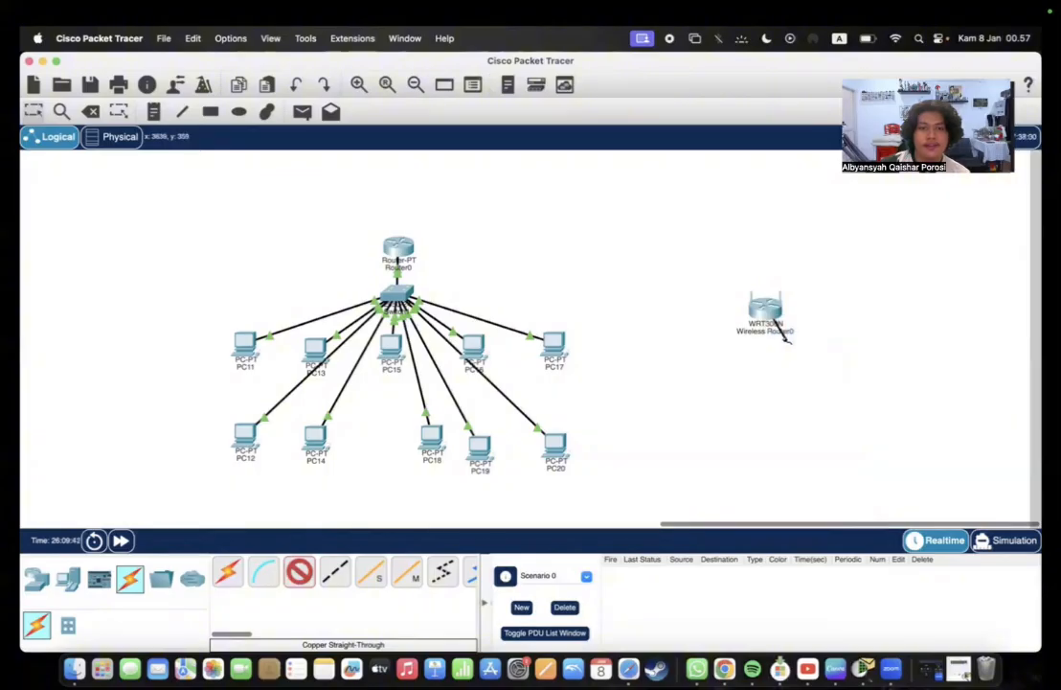
{"action": "left_click", "coordinate": [396, 251]}
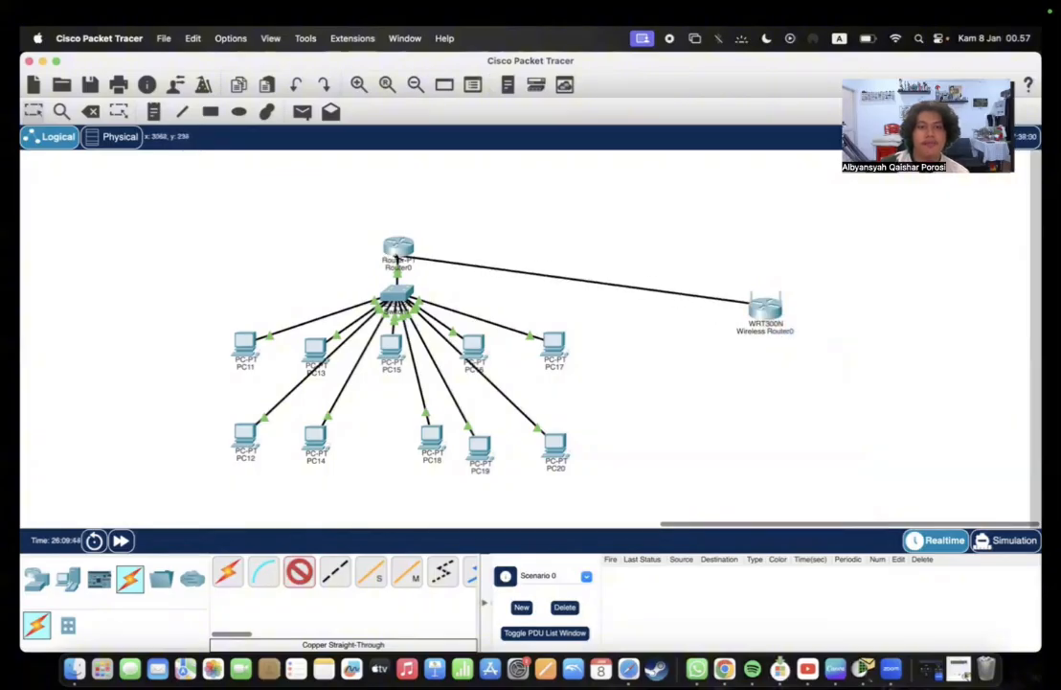
{"action": "left_click", "coordinate": [403, 251]}
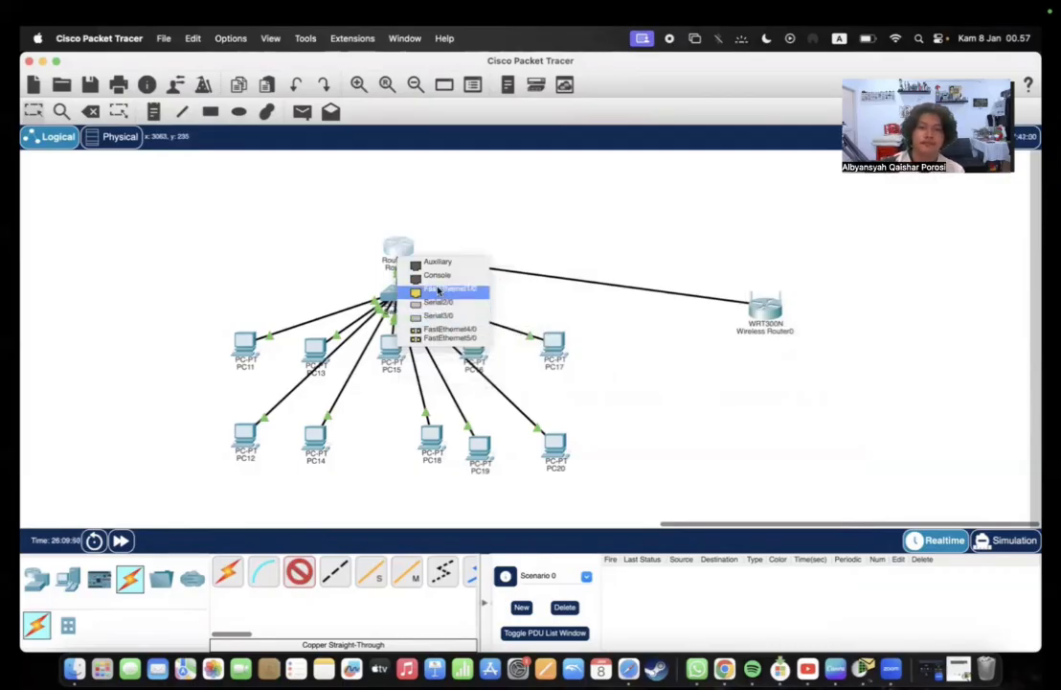
{"action": "left_click", "coordinate": [438, 290]}
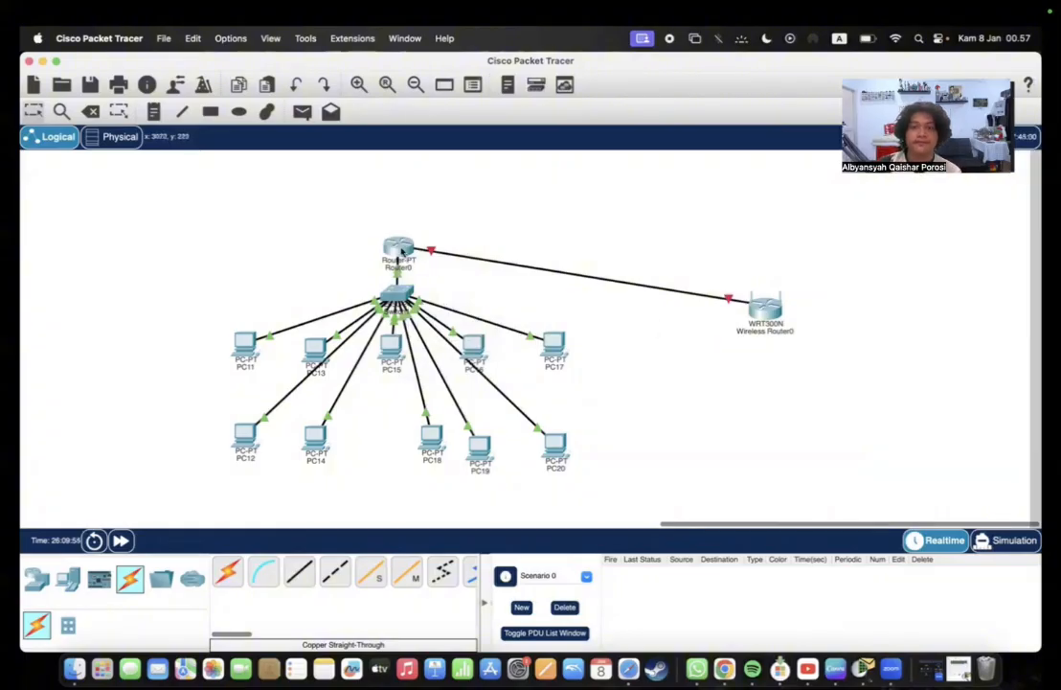
Step: Turn on Router0's FastEthernet1/0 port and set its IPv4 address to 192.168.0.1
{"action": "left_click", "coordinate": [403, 251]}
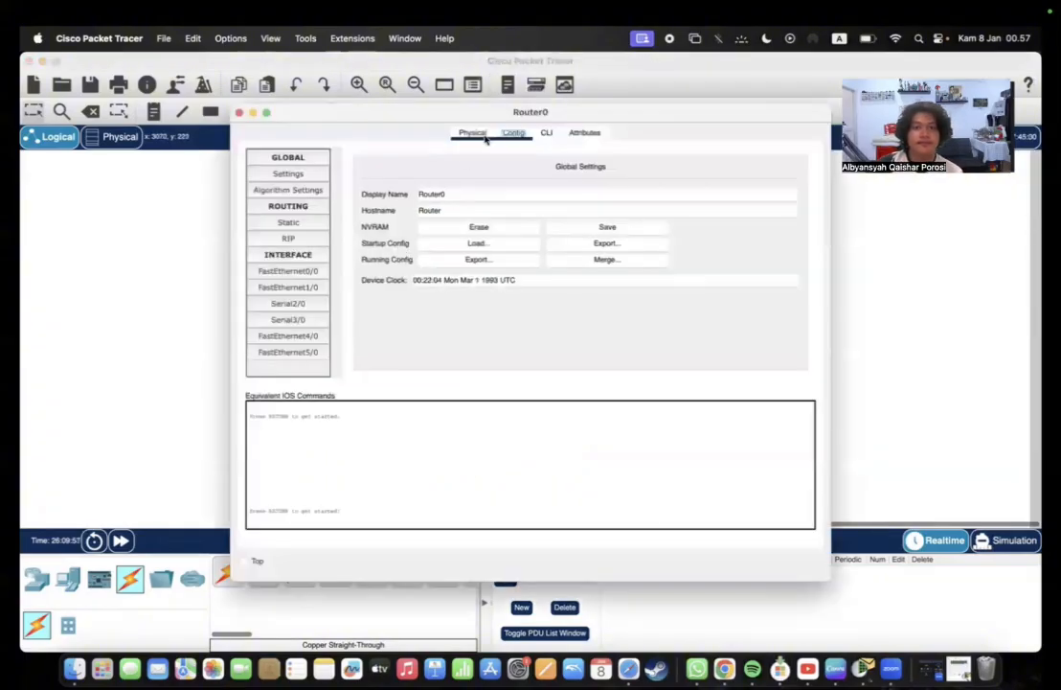
{"action": "left_click", "coordinate": [307, 287]}
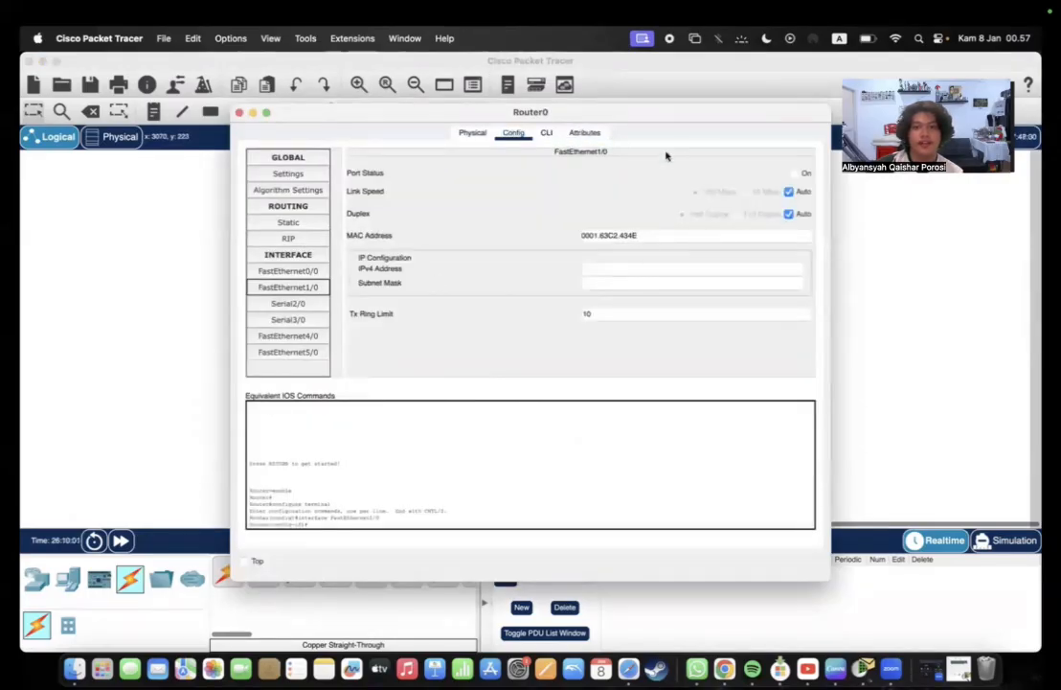
{"action": "left_click", "coordinate": [796, 173]}
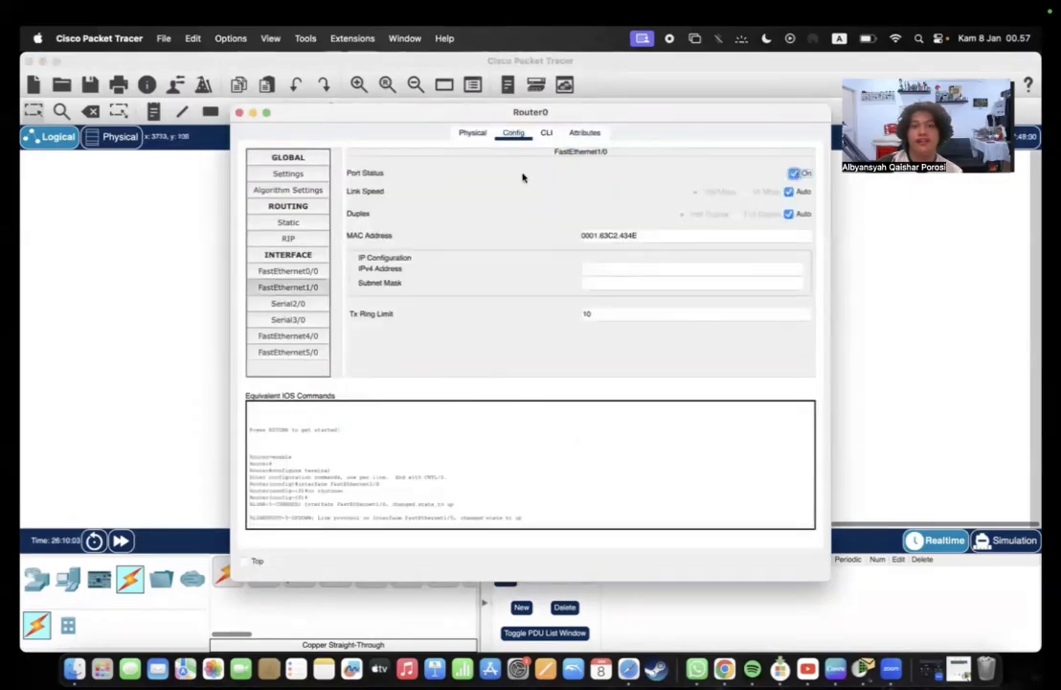
{"action": "left_click", "coordinate": [633, 265]}
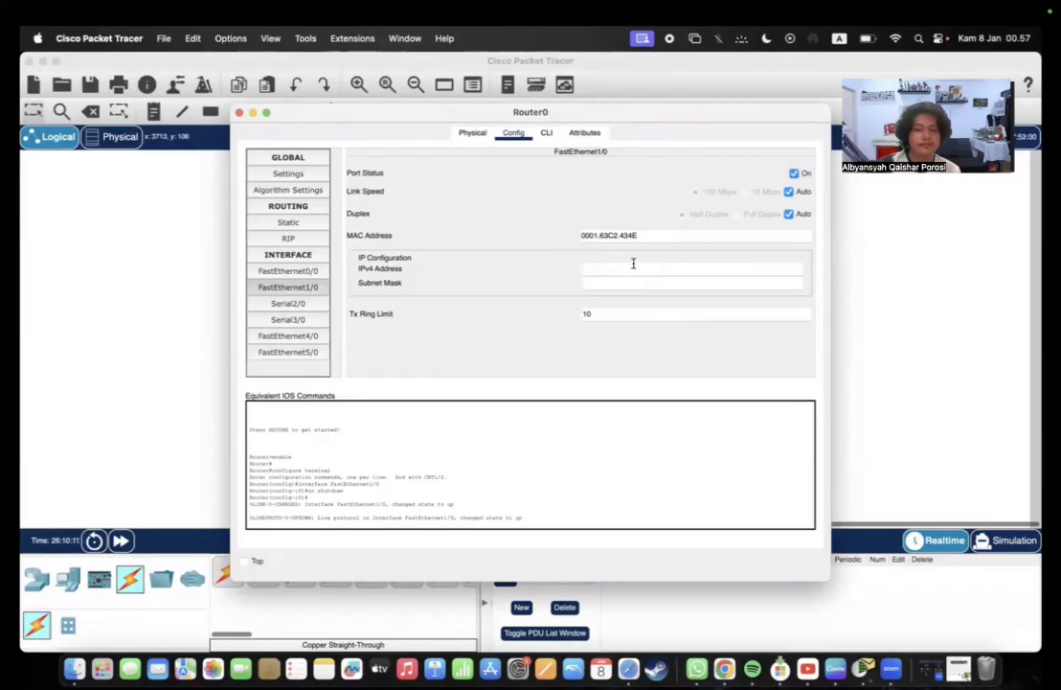
{"action": "type", "text": "19"}
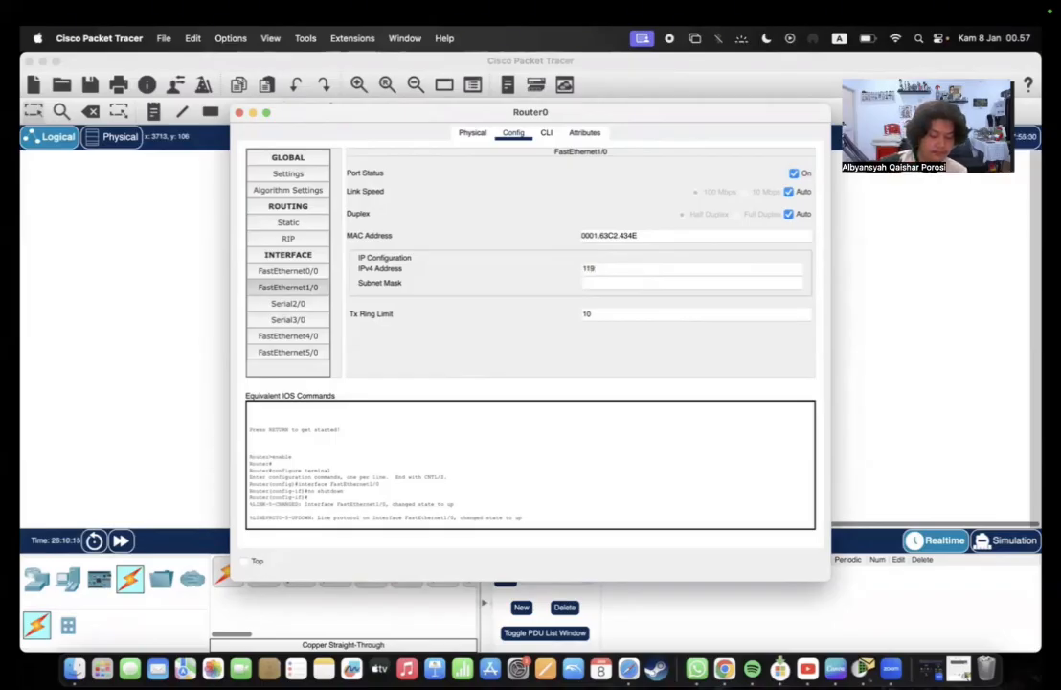
{"action": "key", "text": "BackSpace"}
{"action": "key", "text": "BackSpace"}
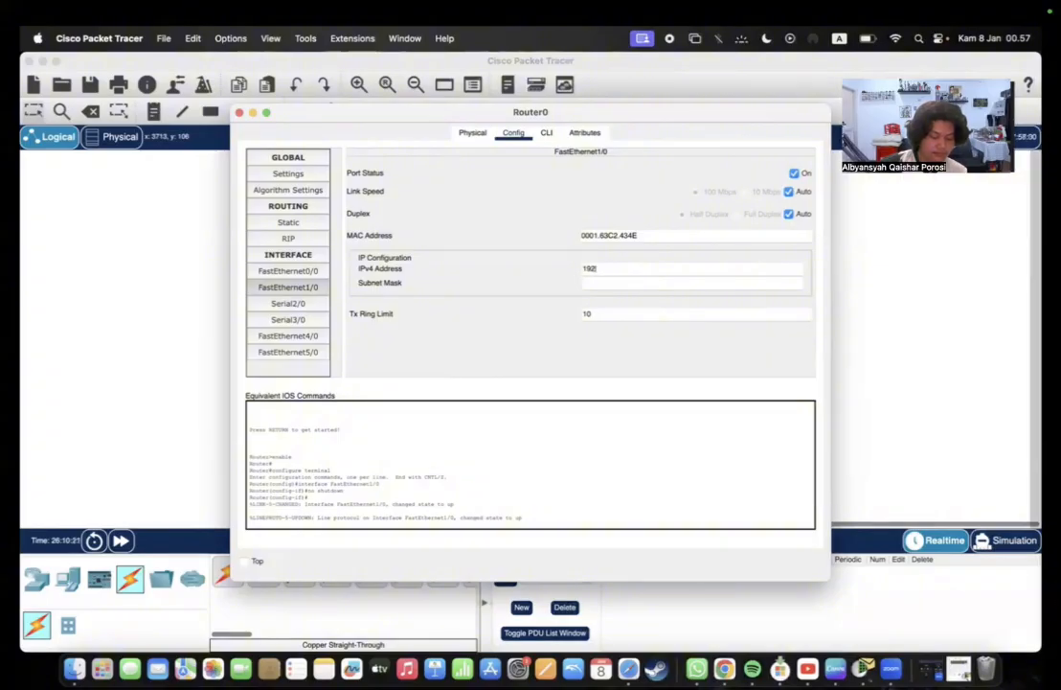
{"action": "type", "text": ".168.0"}
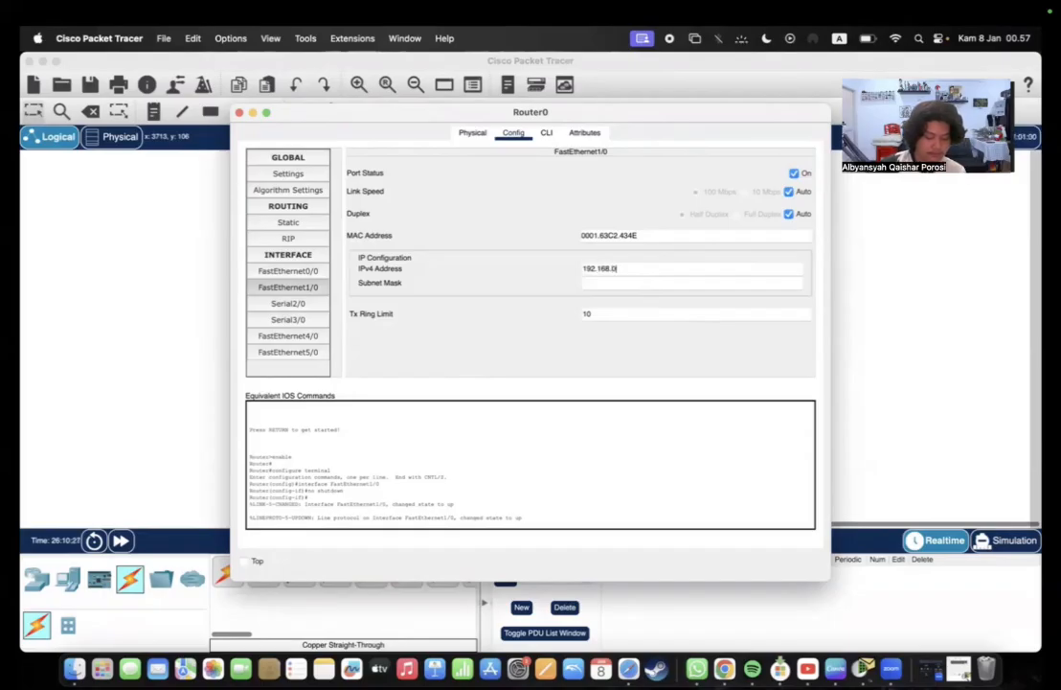
{"action": "type", "text": ".1"}
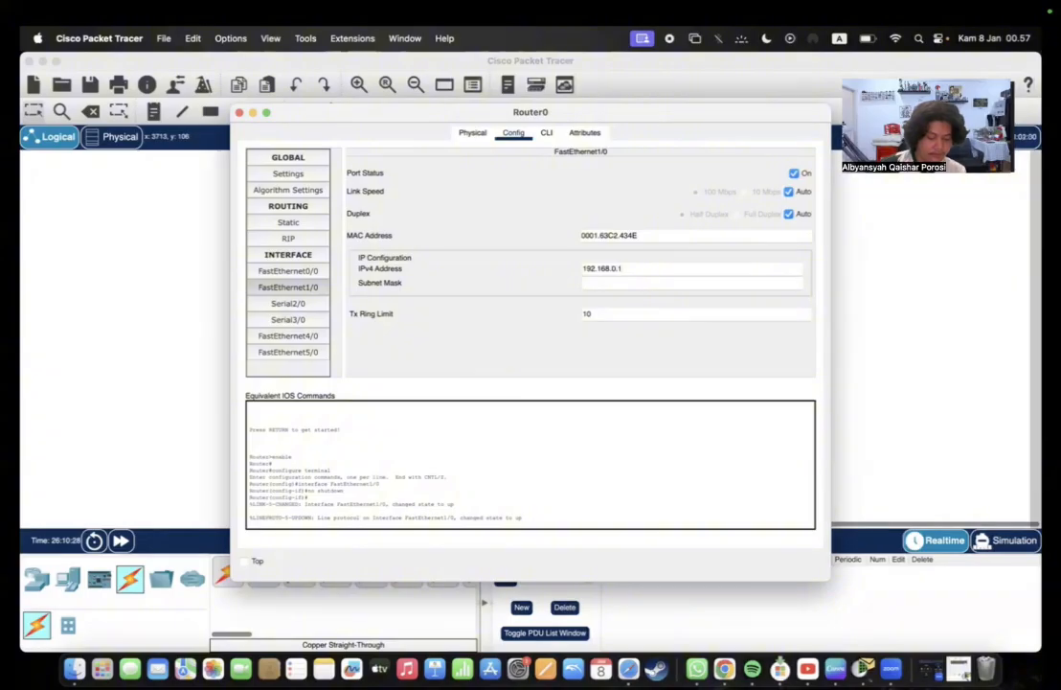
{"action": "left_click", "coordinate": [240, 113]}
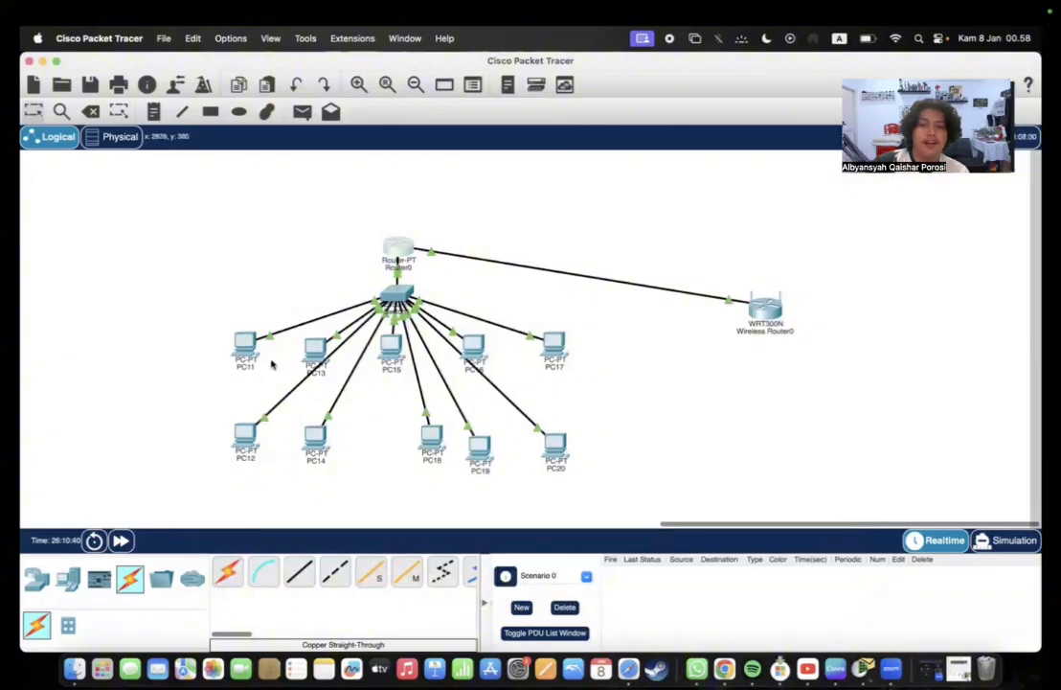
Step: Add a laptop to the workspace just below and left of the wireless router
{"action": "left_click", "coordinate": [67, 578]}
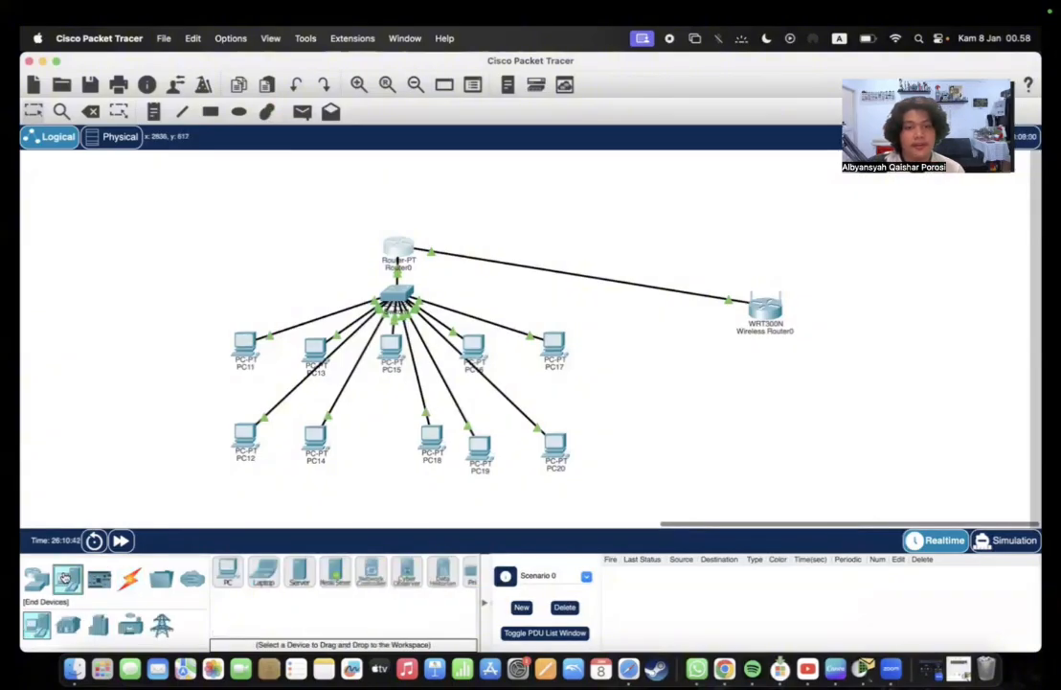
{"action": "left_click", "coordinate": [262, 572]}
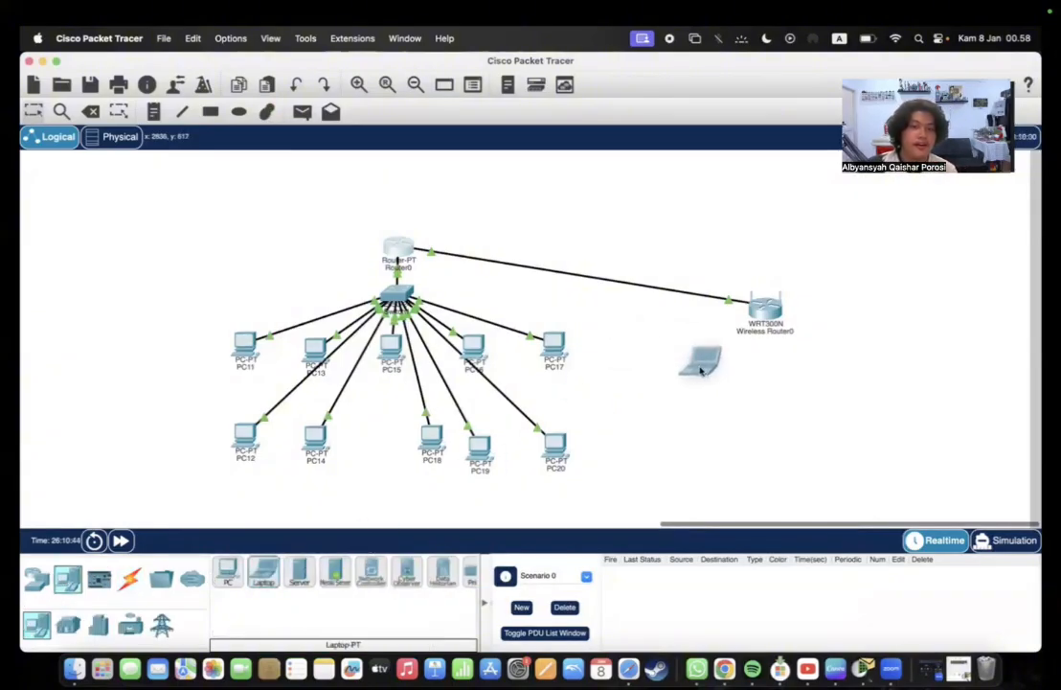
{"action": "left_click", "coordinate": [709, 379]}
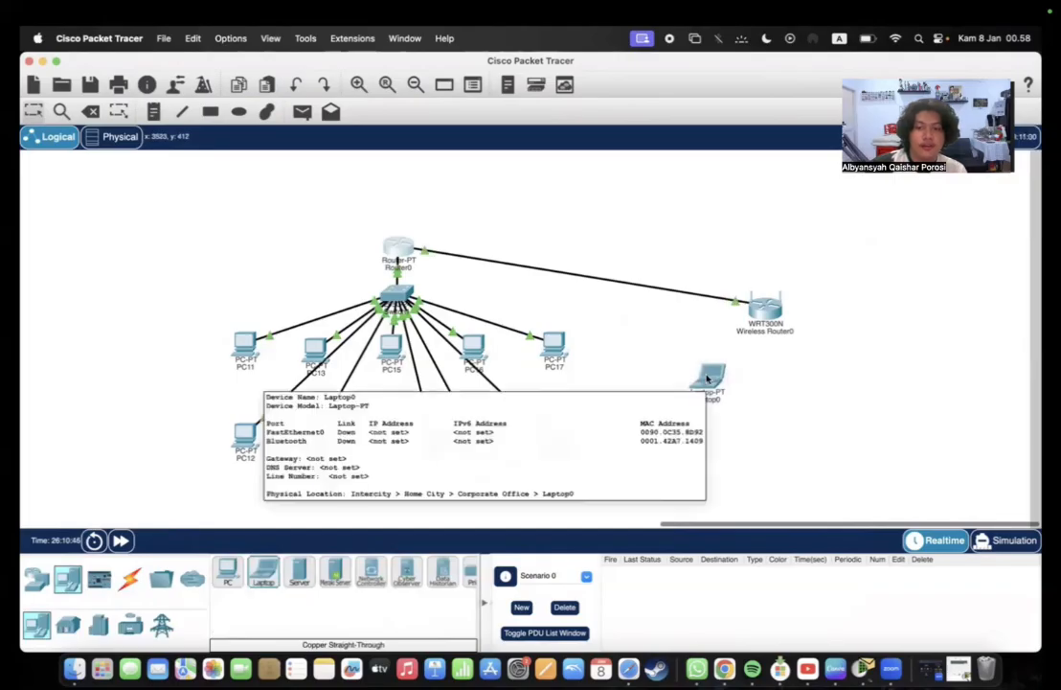
Step: Power off Laptop0 and replace its Ethernet module with a WPC300N wireless module
{"action": "left_click", "coordinate": [708, 377]}
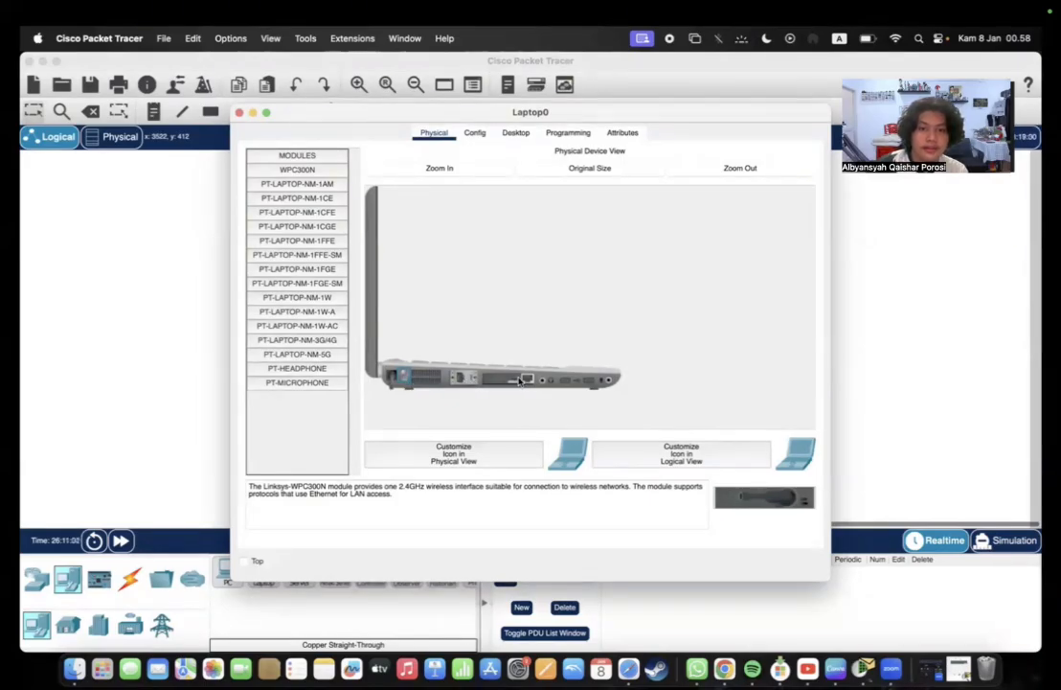
{"action": "left_click_drag", "start_coordinate": [525, 380], "coordinate": [337, 434]}
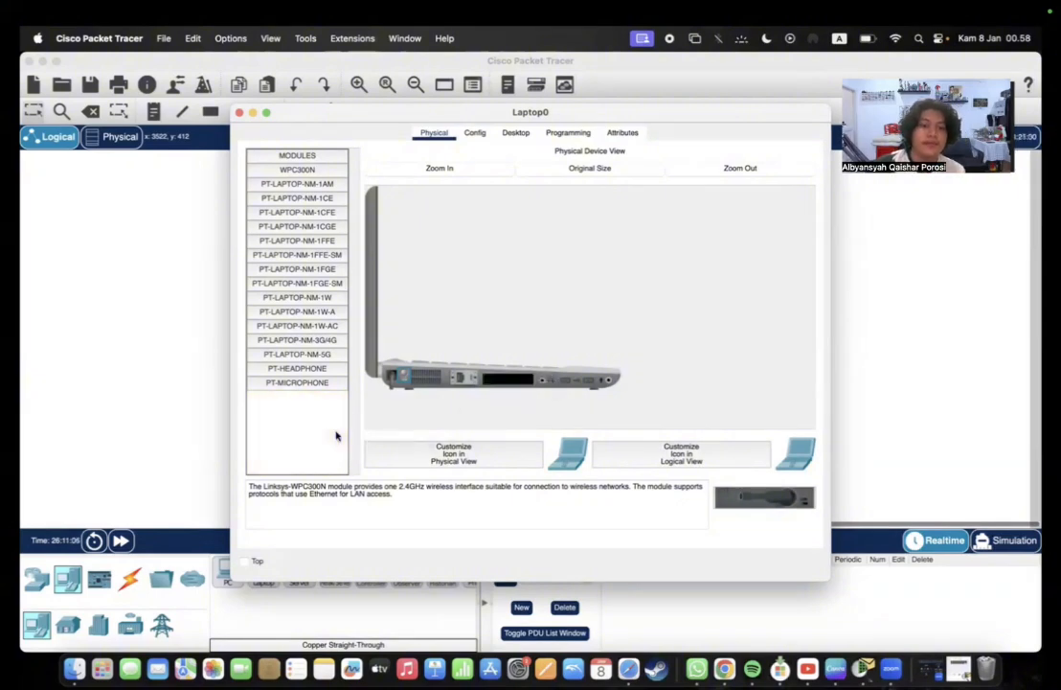
{"action": "left_click", "coordinate": [306, 171]}
{"action": "left_click_drag", "start_coordinate": [307, 173], "coordinate": [513, 383]}
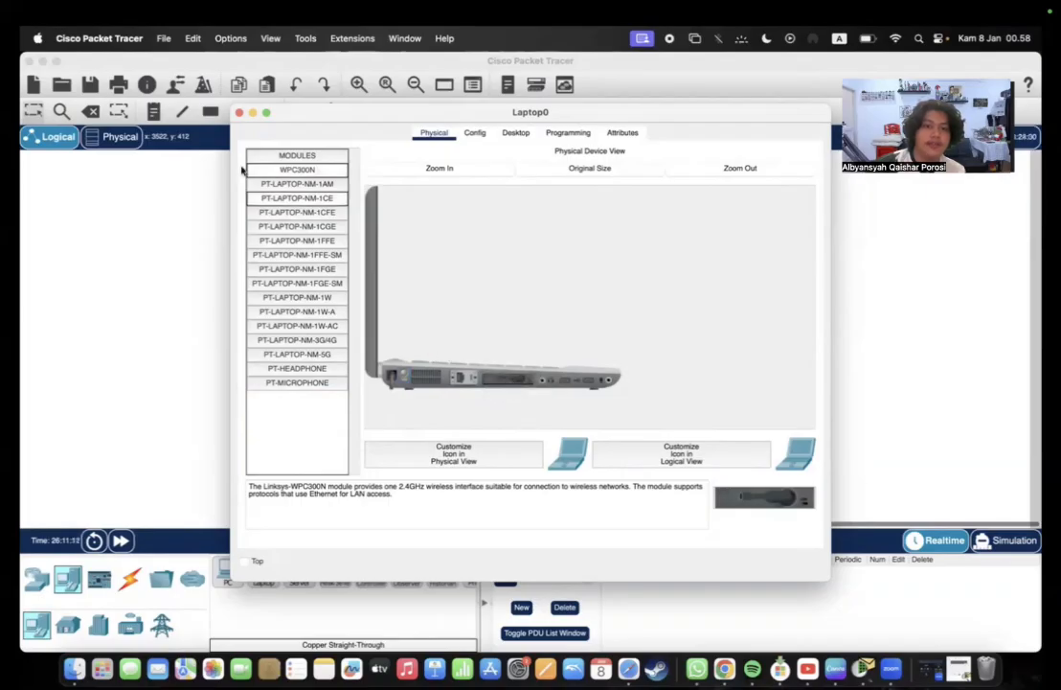
{"action": "left_click", "coordinate": [240, 114]}
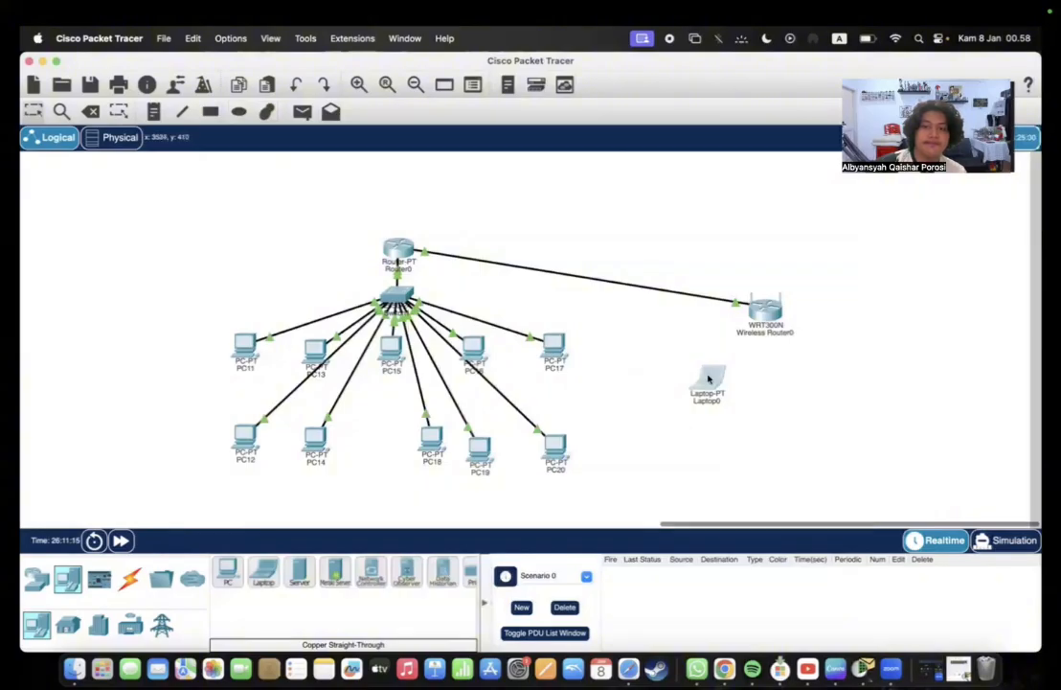
{"action": "mouse_move", "coordinate": [709, 379]}
{"action": "left_mouse_down"}
{"action": "mouse_move", "coordinate": [747, 386]}
{"action": "mouse_move", "coordinate": [706, 380]}
{"action": "left_mouse_up"}
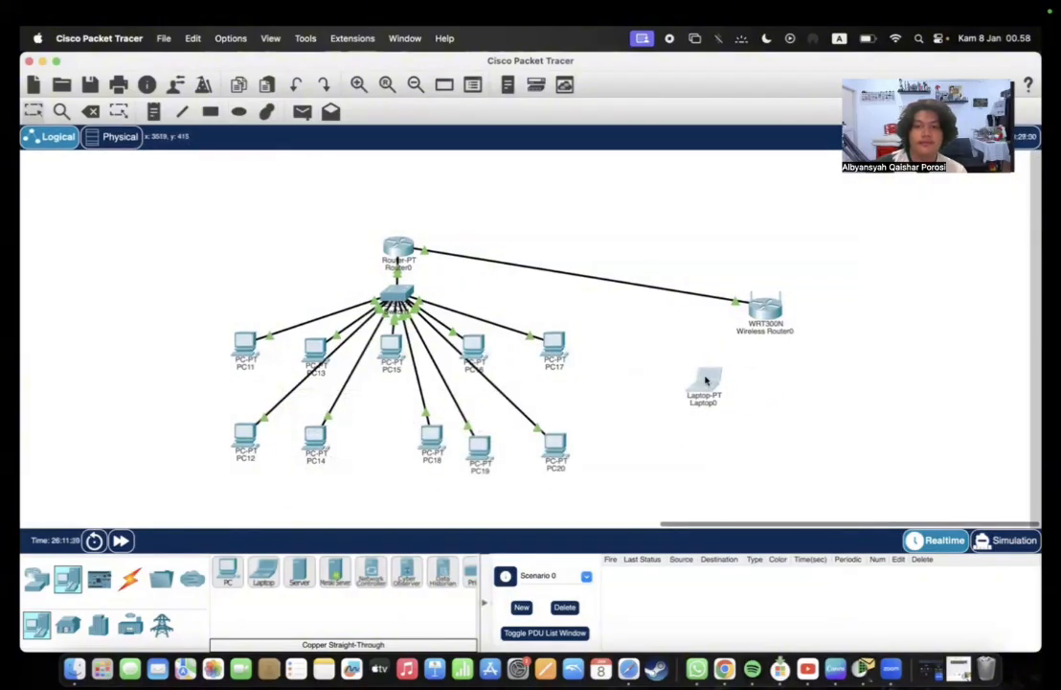
{"action": "left_click", "coordinate": [706, 380]}
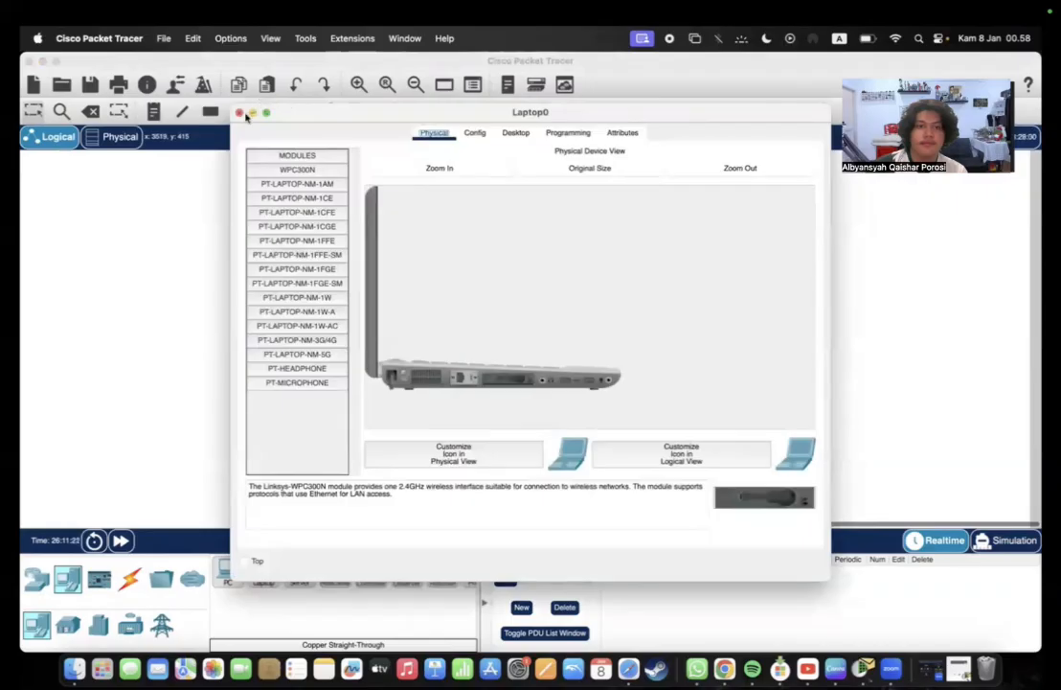
{"action": "left_click", "coordinate": [253, 112]}
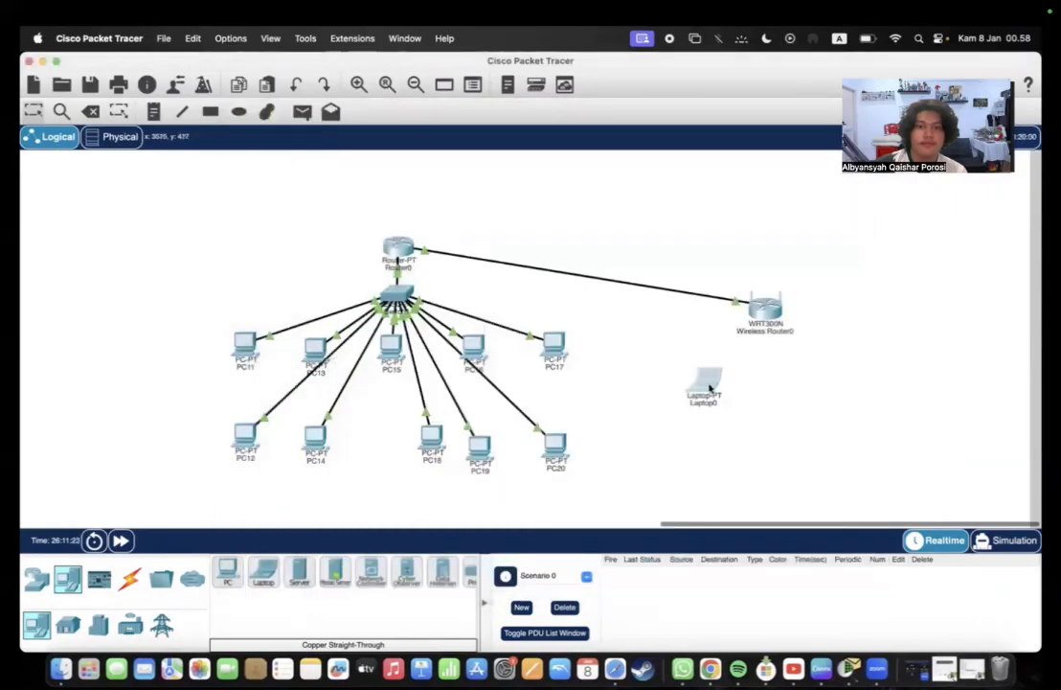
Step: Duplicate Laptop0 four times and line up the copies in a row to its right, below the wireless router
{"action": "mouse_move", "coordinate": [709, 387]}
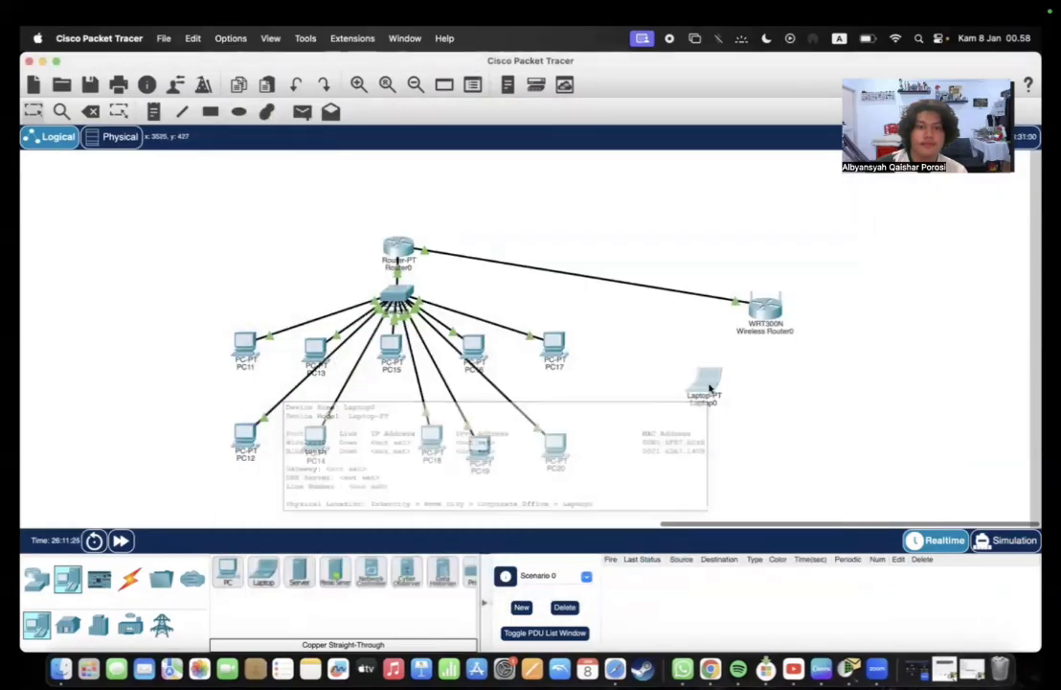
{"action": "key", "text": "super+v"}
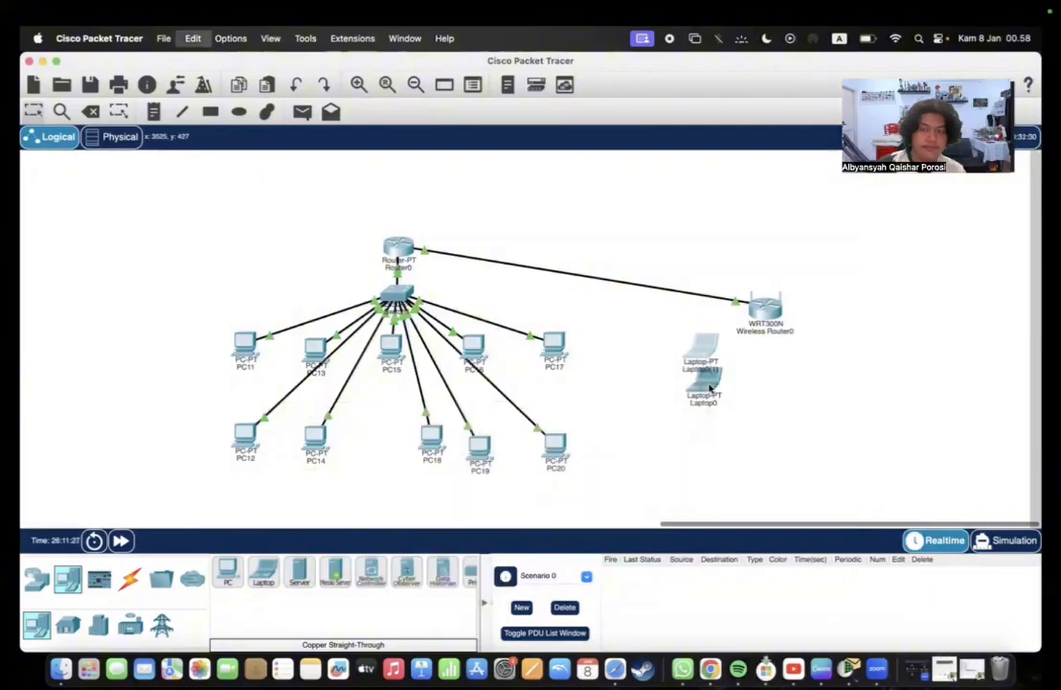
{"action": "left_click_drag", "start_coordinate": [698, 353], "coordinate": [759, 386]}
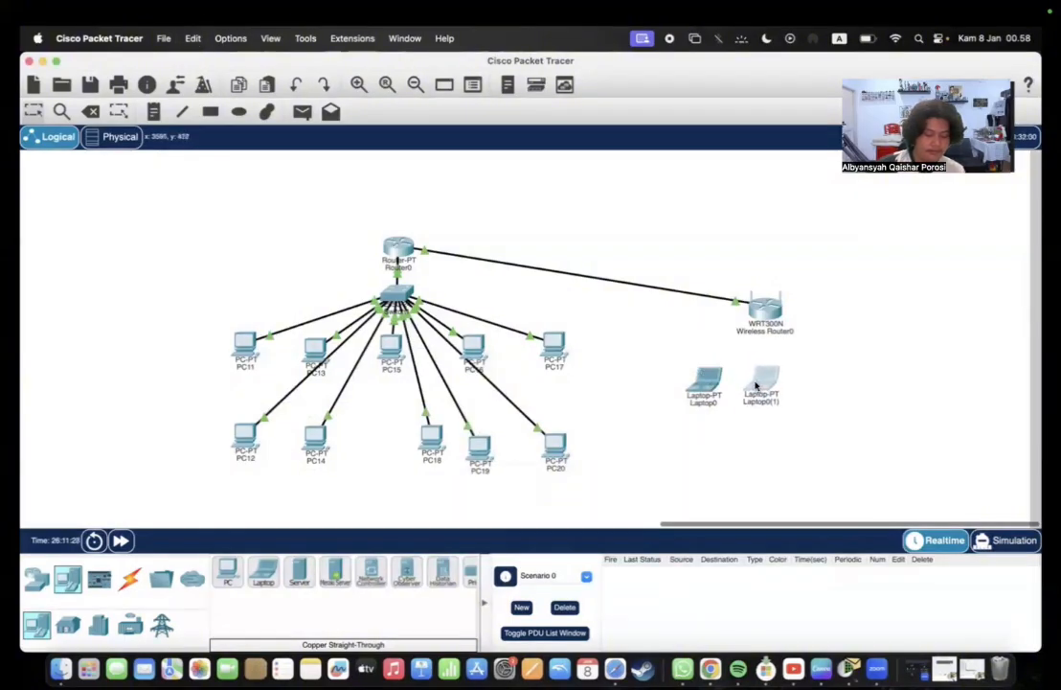
{"action": "left_click", "coordinate": [764, 384]}
{"action": "left_click", "coordinate": [868, 407]}
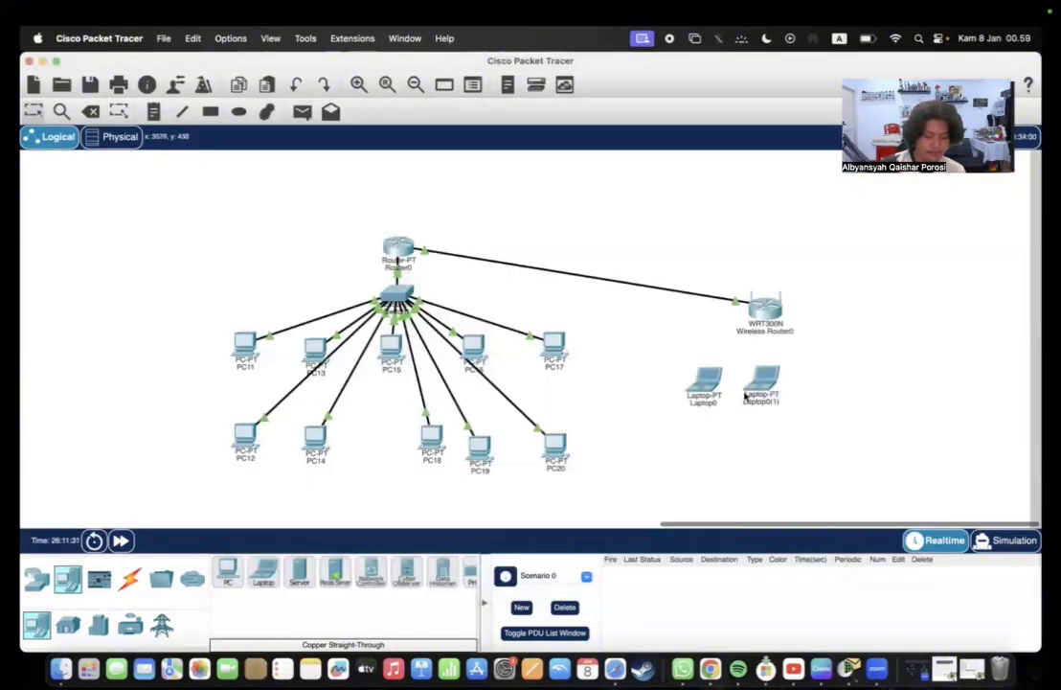
{"action": "key", "text": "super+v"}
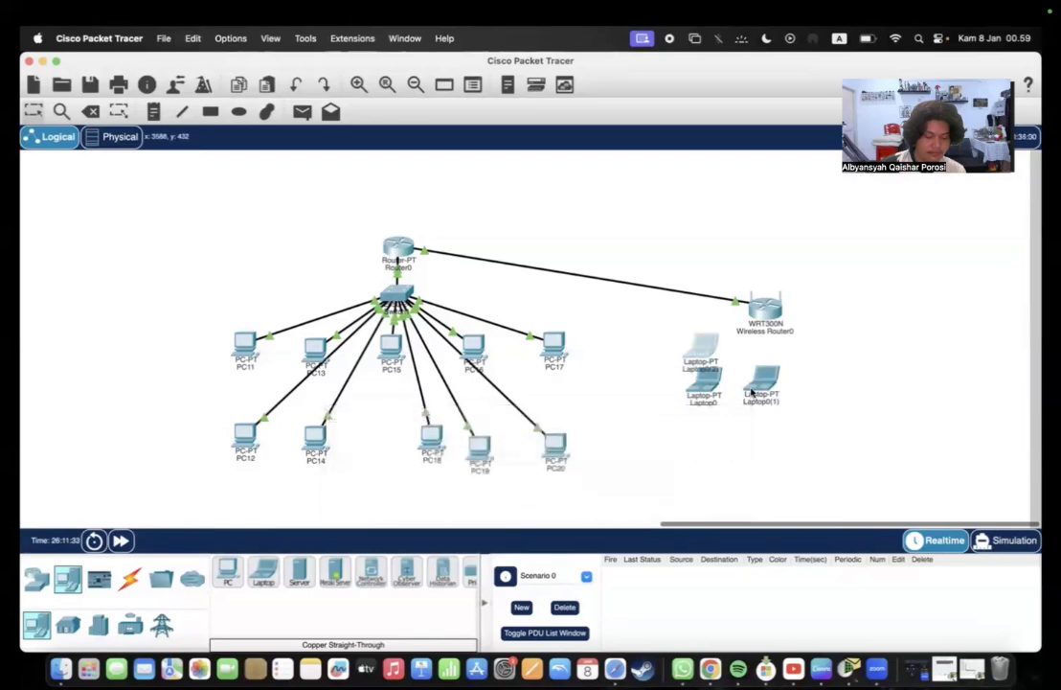
{"action": "left_click_drag", "start_coordinate": [705, 355], "coordinate": [816, 382]}
{"action": "key", "text": "super+v"}
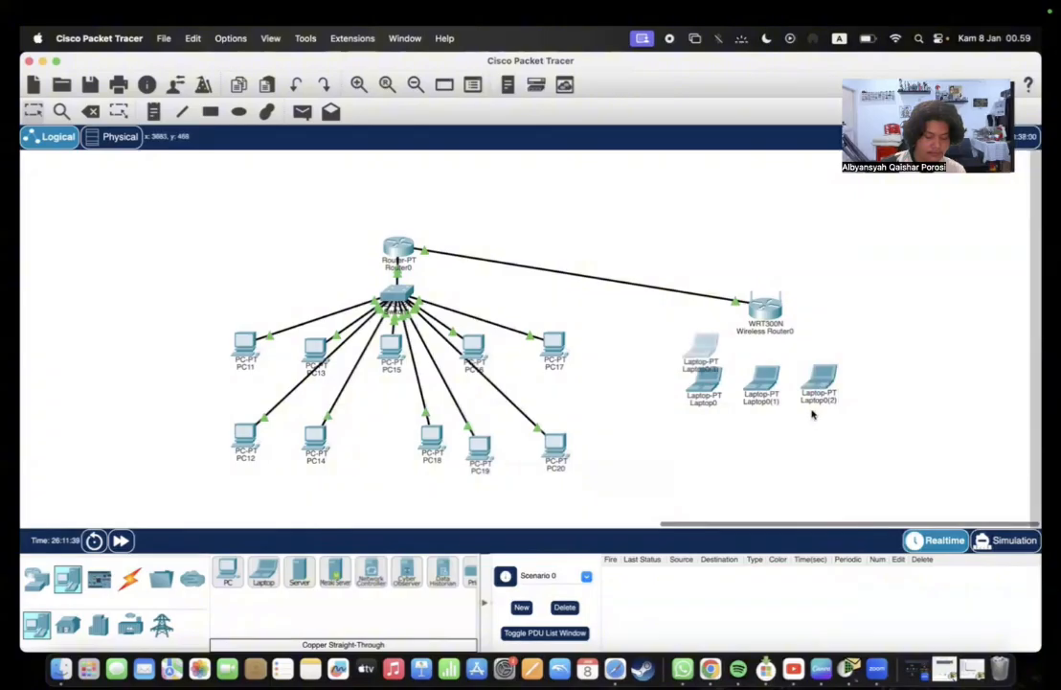
{"action": "left_click_drag", "start_coordinate": [704, 356], "coordinate": [878, 375]}
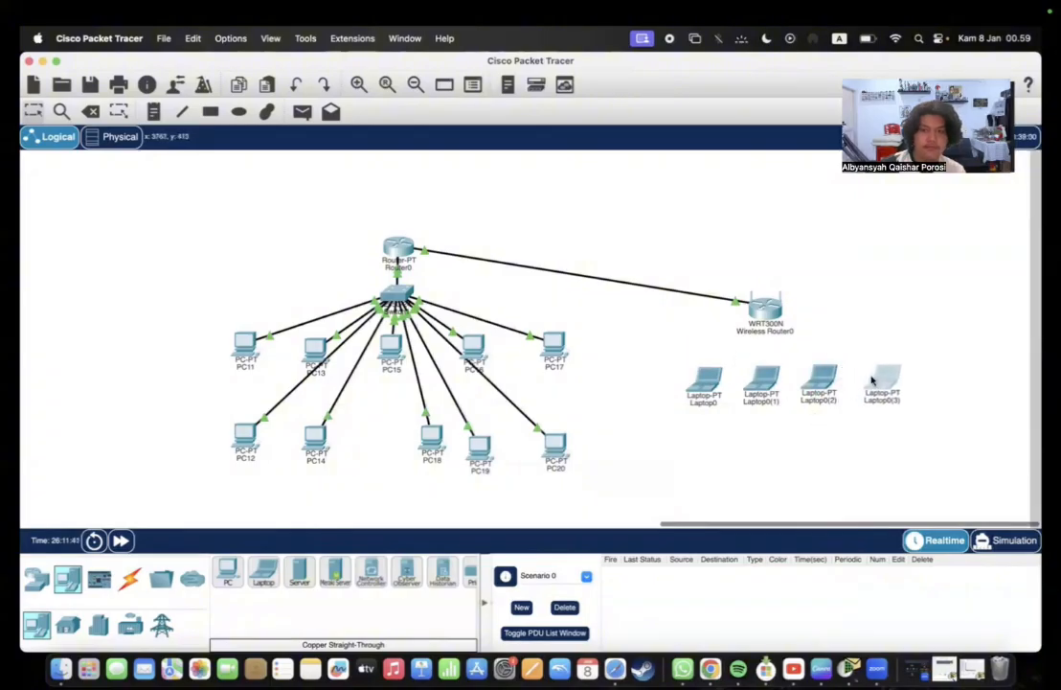
{"action": "key", "text": "super+v"}
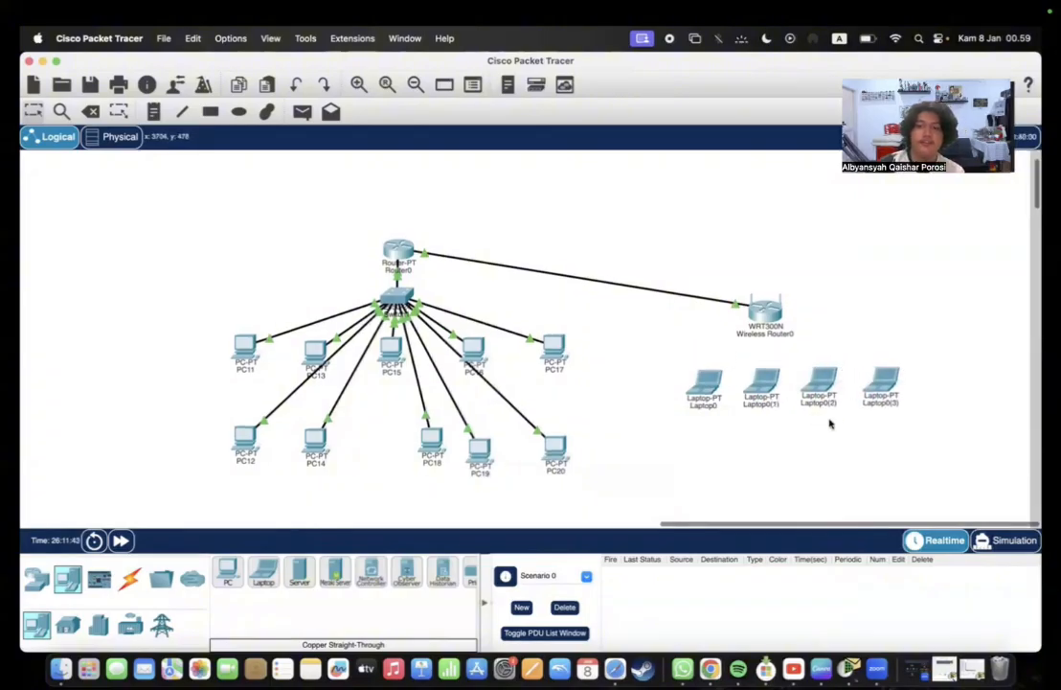
{"action": "left_click_drag", "start_coordinate": [702, 356], "coordinate": [945, 384]}
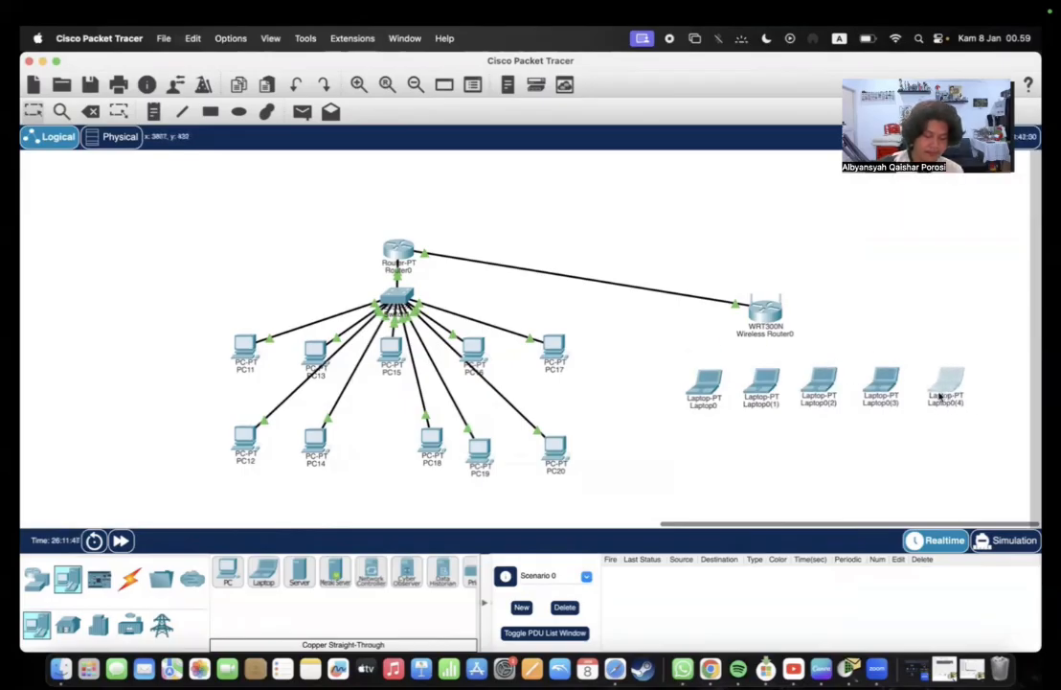
Step: Paste five more copies of Laptop0 and arrange them in a second row beneath the first laptop row
{"action": "key", "text": "super+v"}
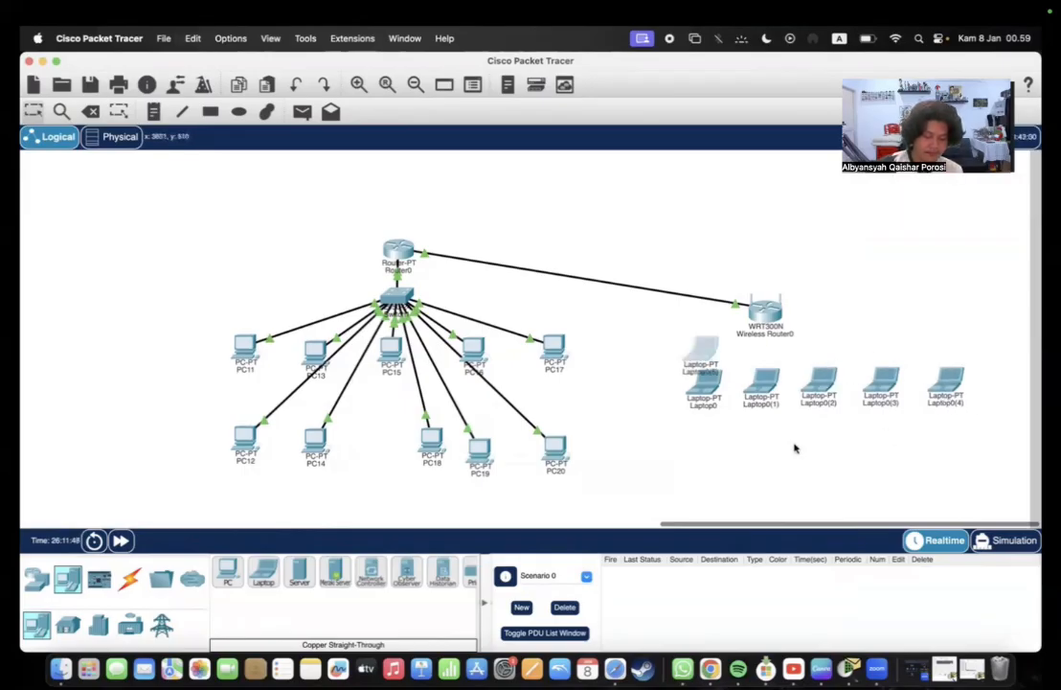
{"action": "left_click_drag", "start_coordinate": [706, 360], "coordinate": [702, 451]}
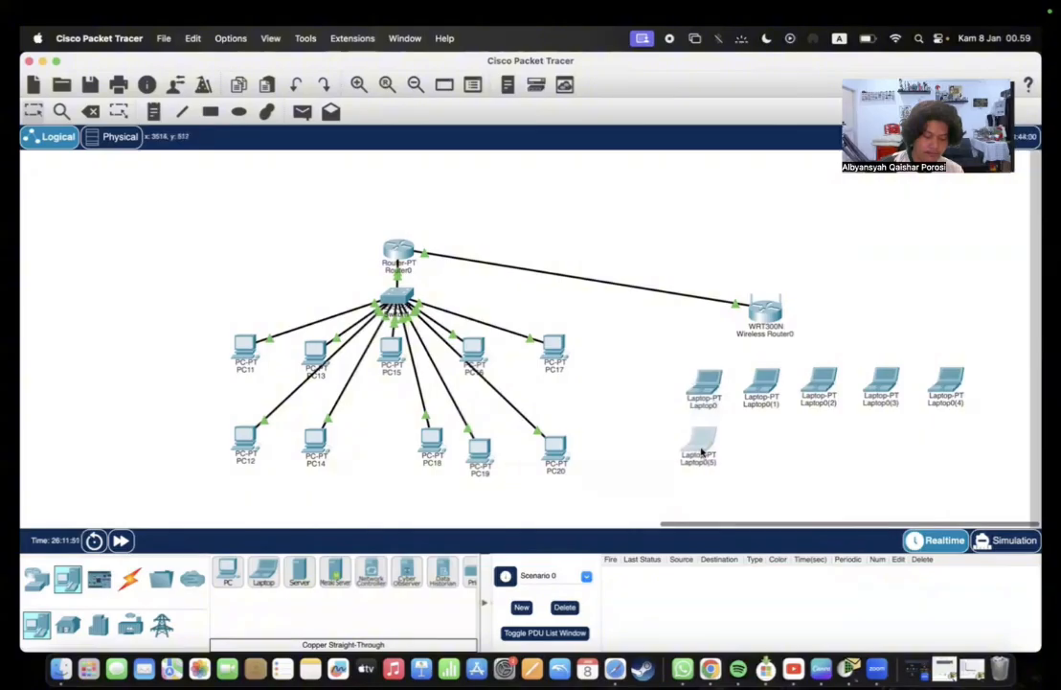
{"action": "left_click", "coordinate": [749, 447]}
{"action": "key", "text": "super+v"}
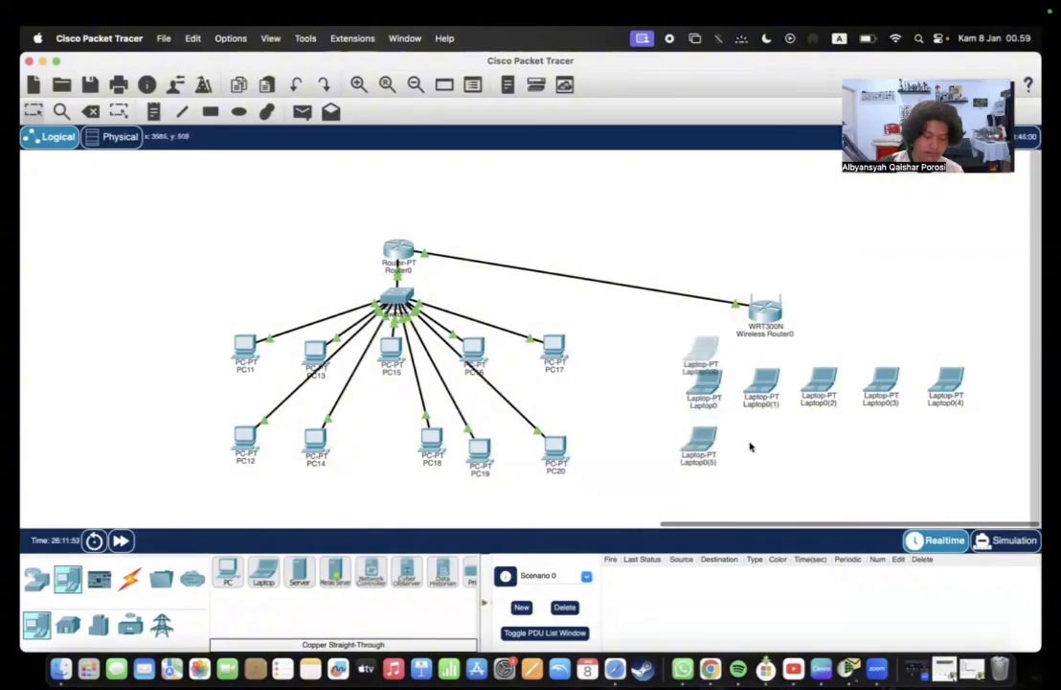
{"action": "left_click_drag", "start_coordinate": [696, 356], "coordinate": [746, 443]}
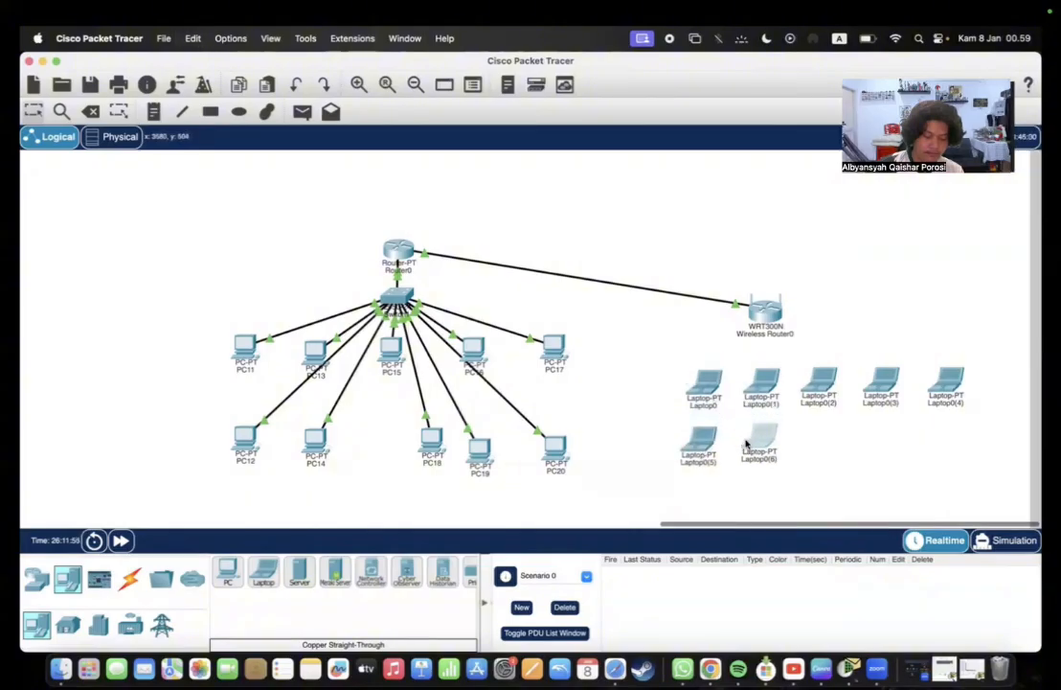
{"action": "left_click", "coordinate": [833, 479]}
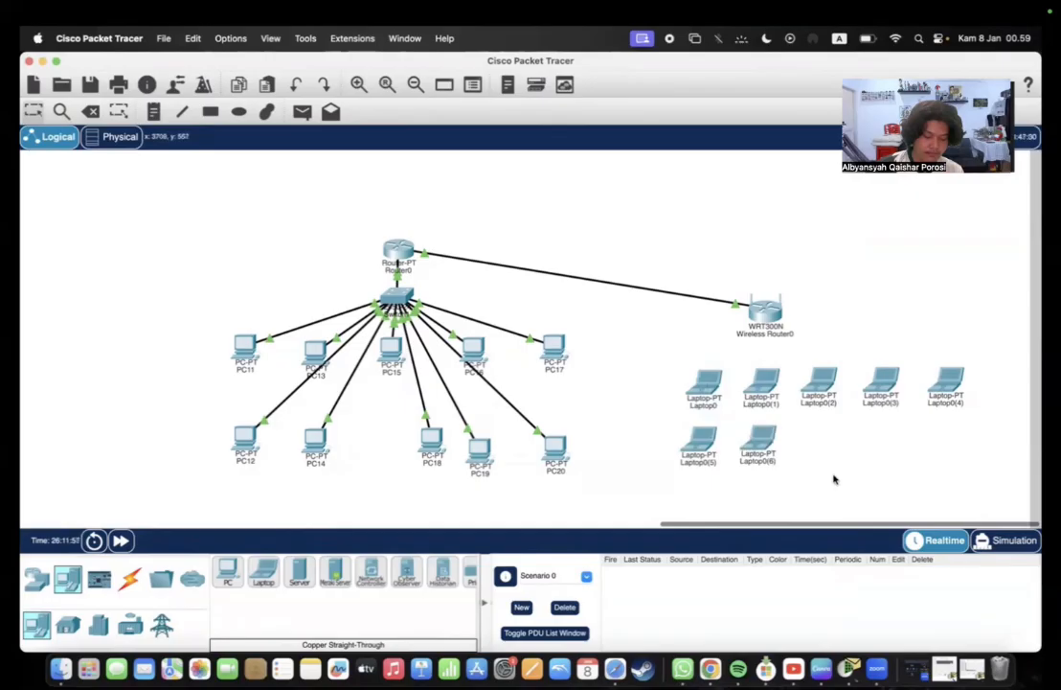
{"action": "key", "text": "super+v"}
{"action": "left_click_drag", "start_coordinate": [703, 372], "coordinate": [821, 448]}
{"action": "left_click", "coordinate": [858, 465]}
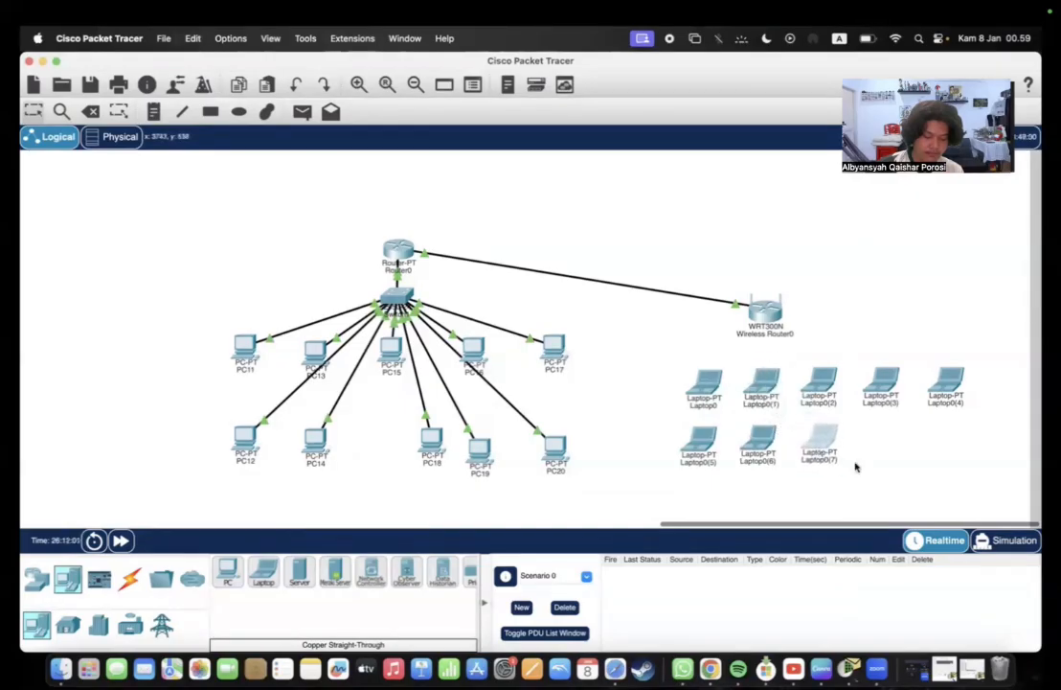
{"action": "key", "text": "super+v"}
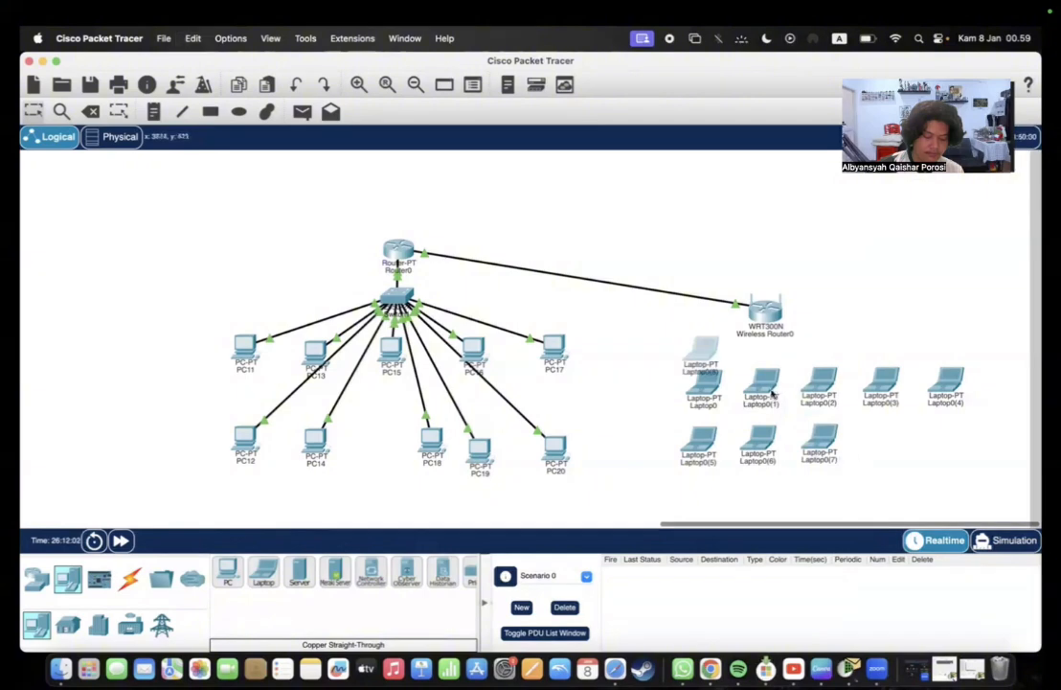
{"action": "left_click_drag", "start_coordinate": [702, 353], "coordinate": [884, 447]}
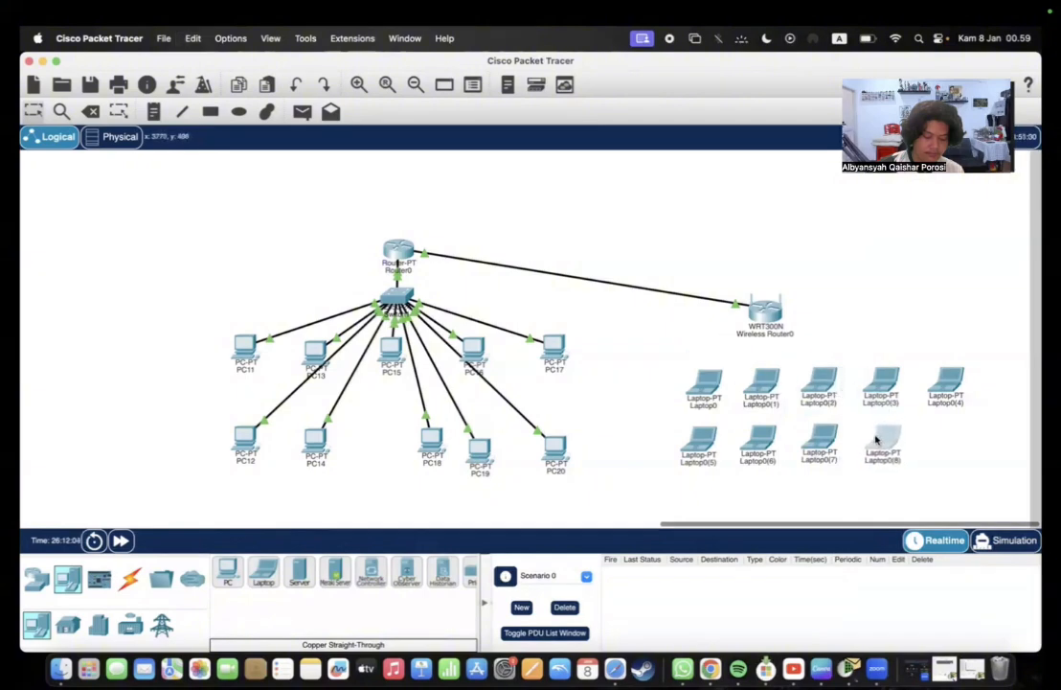
{"action": "left_click", "coordinate": [835, 485]}
{"action": "key", "text": "super+v"}
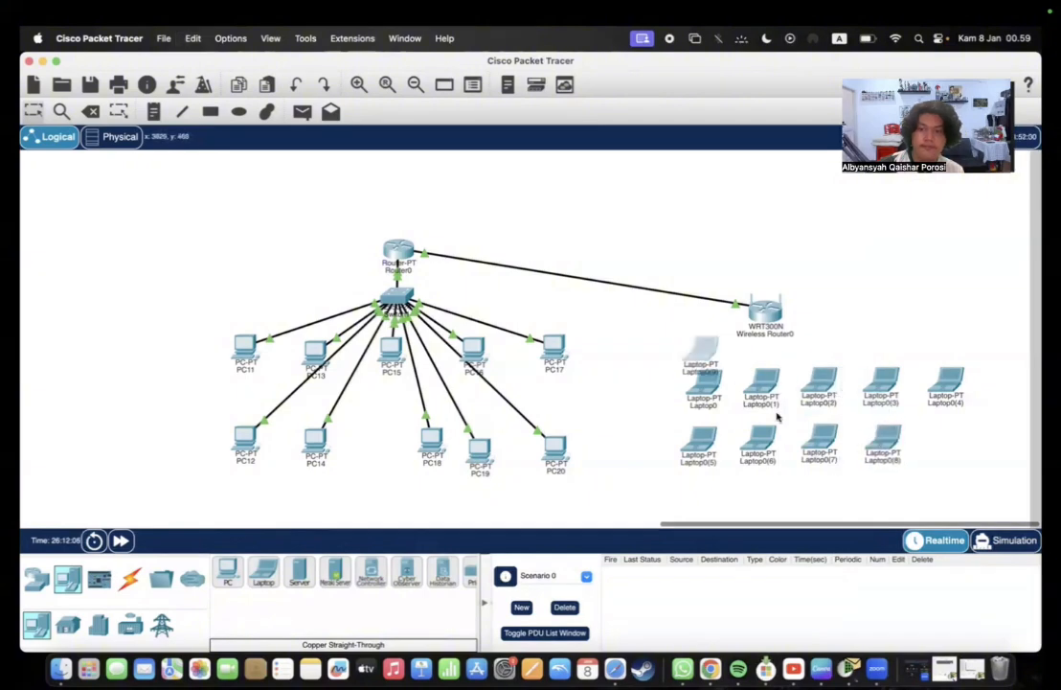
{"action": "left_click_drag", "start_coordinate": [699, 361], "coordinate": [946, 445]}
{"action": "left_click", "coordinate": [916, 484]}
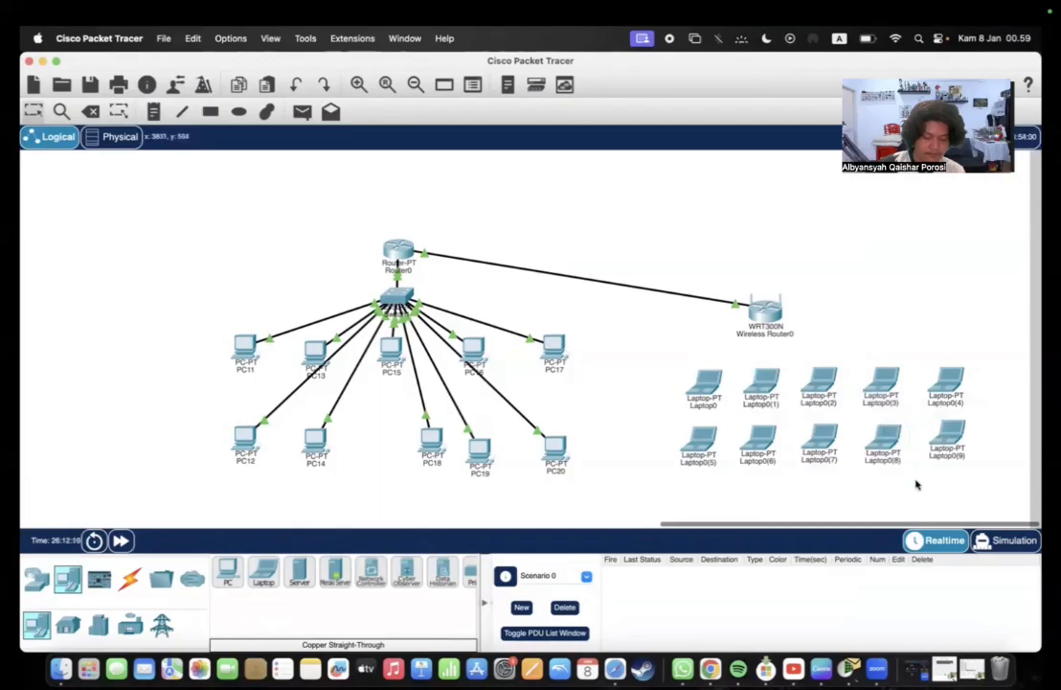
Step: Paste one more copy of Laptop0 and place it at the right end of the upper laptop row
{"action": "key", "text": "super+v"}
{"action": "left_click_drag", "start_coordinate": [688, 356], "coordinate": [987, 393]}
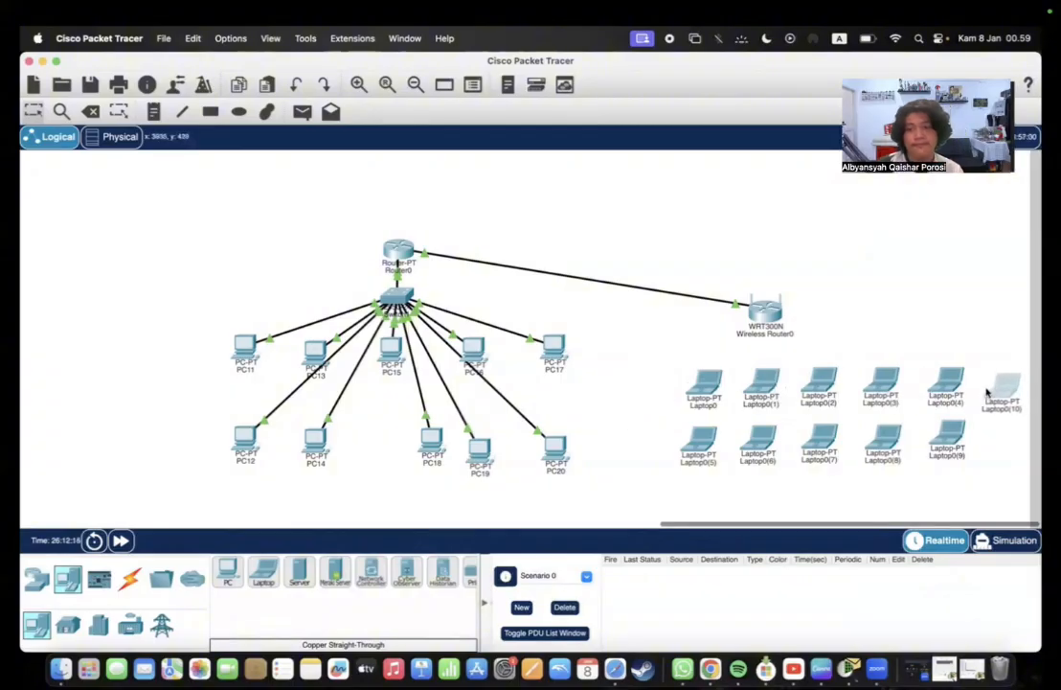
{"action": "left_click", "coordinate": [955, 510]}
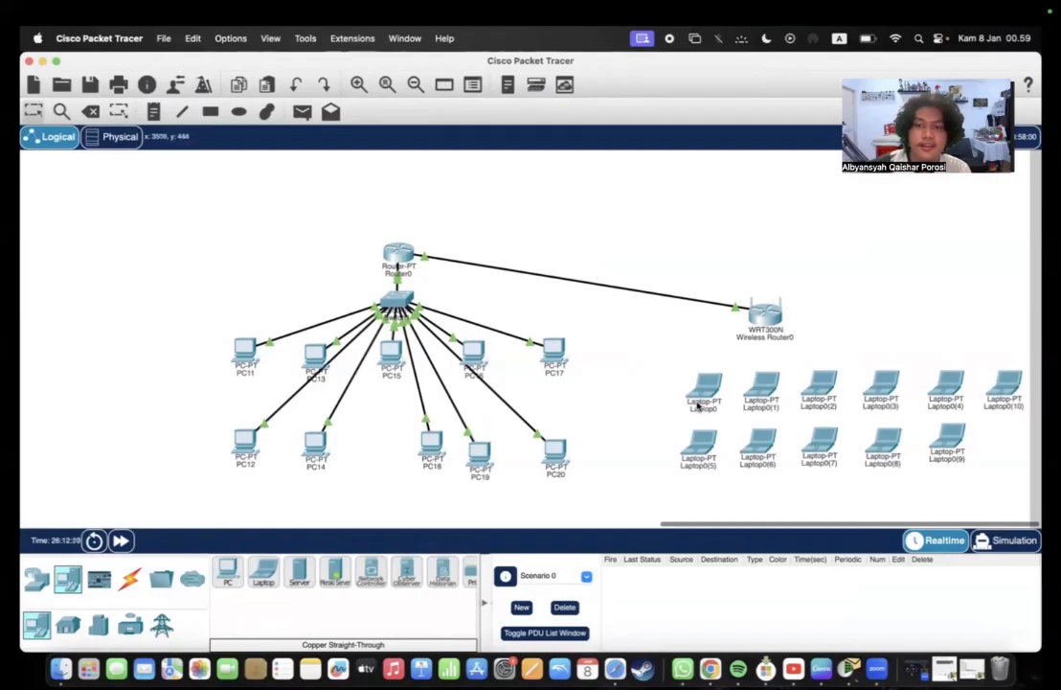
Step: Power on the first three laptops in the upper row: Laptop0, Laptop0(1) and Laptop0(2)
{"action": "left_click", "coordinate": [702, 394]}
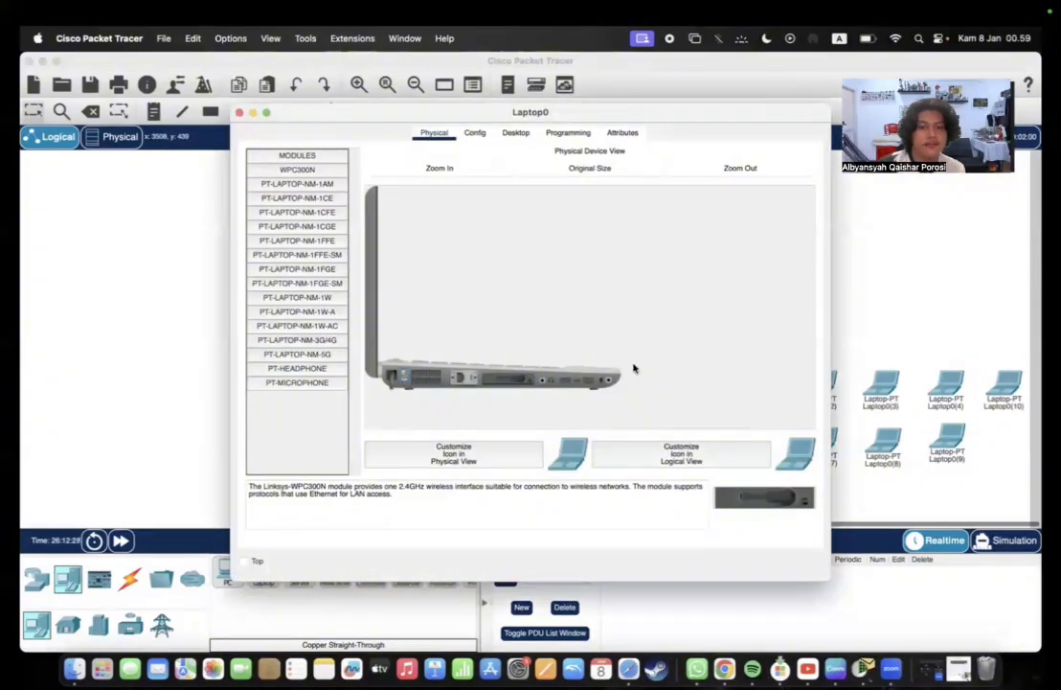
{"action": "left_click", "coordinate": [877, 491]}
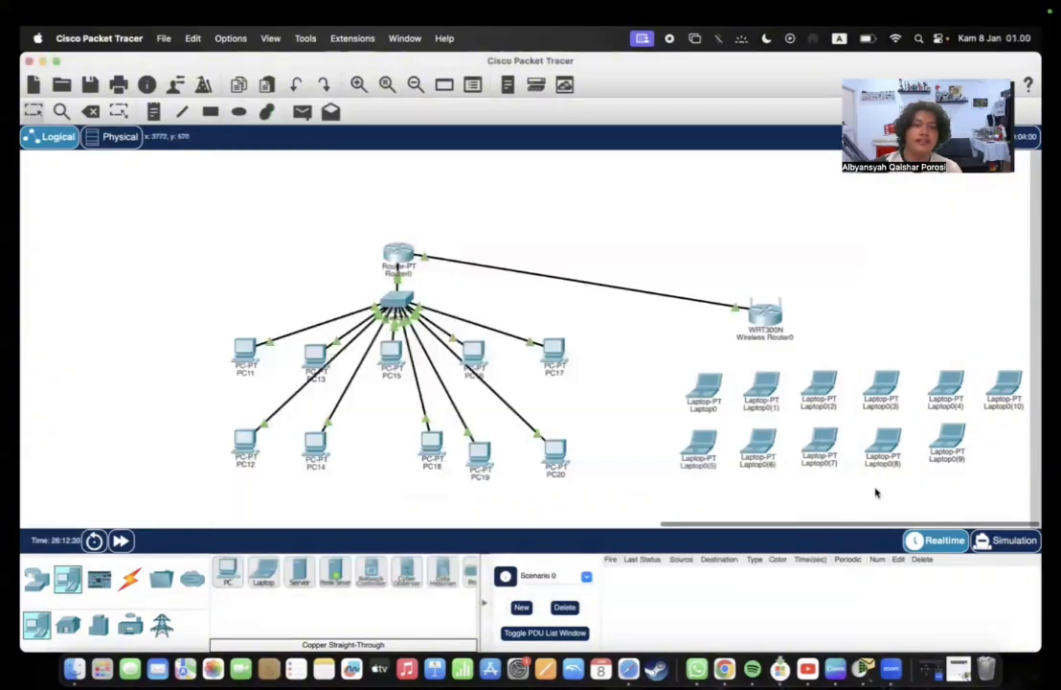
{"action": "left_click", "coordinate": [758, 397]}
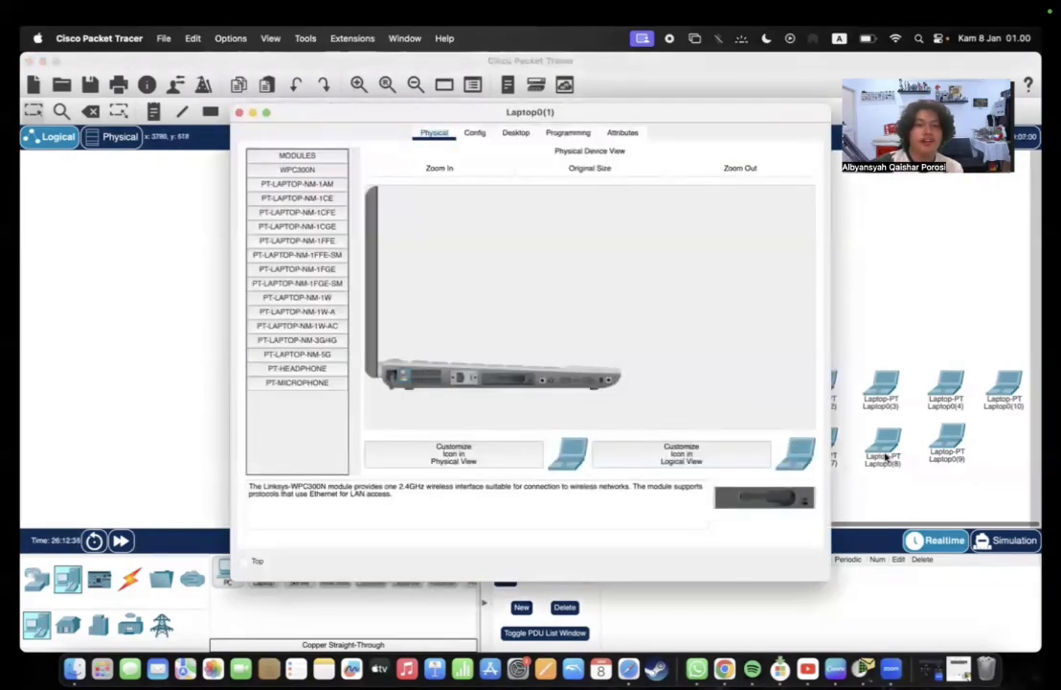
{"action": "left_click", "coordinate": [896, 506]}
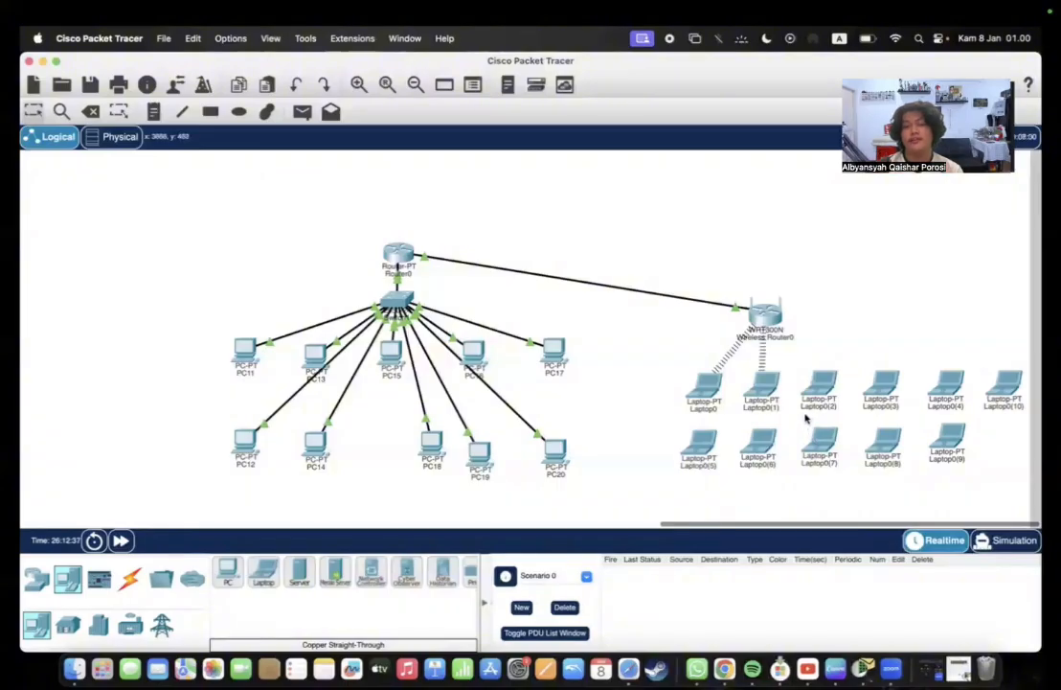
{"action": "mouse_move", "coordinate": [812, 404]}
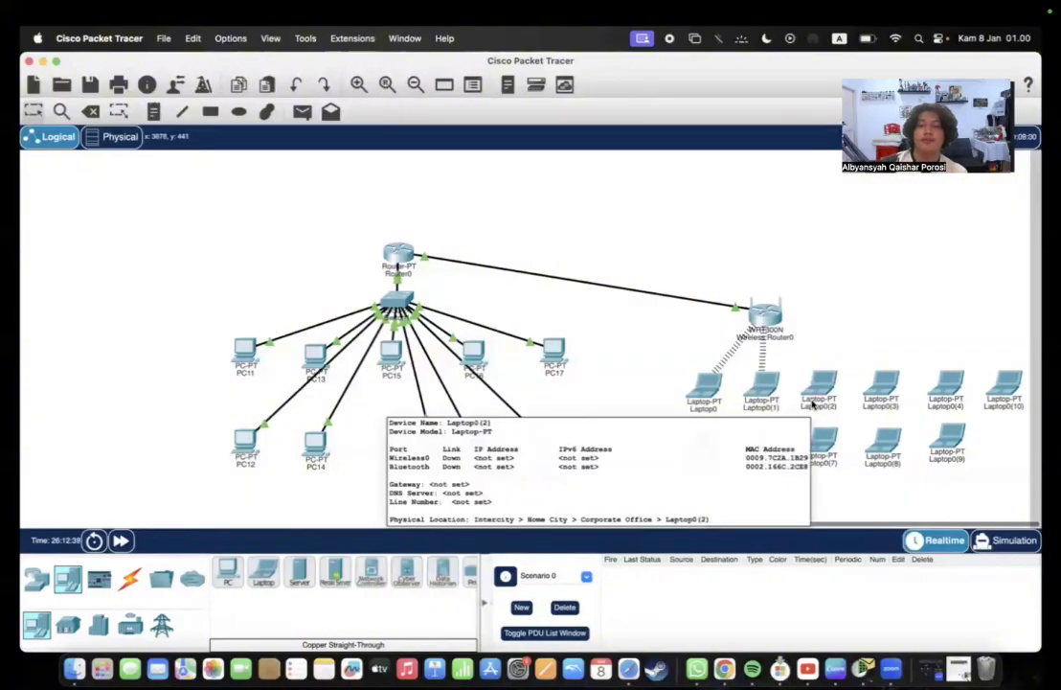
{"action": "left_click", "coordinate": [817, 383]}
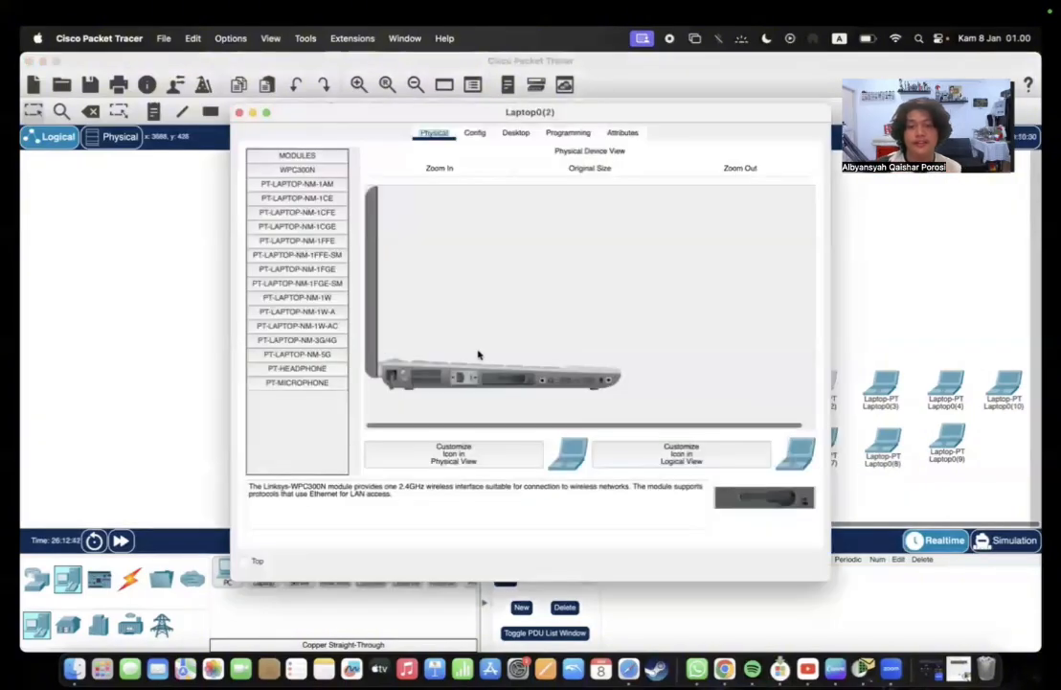
{"action": "left_click", "coordinate": [869, 502]}
Step: Power on the remaining upper-row laptops: Laptop0(3), Laptop0(4) and Laptop0(10)
{"action": "left_click", "coordinate": [878, 387]}
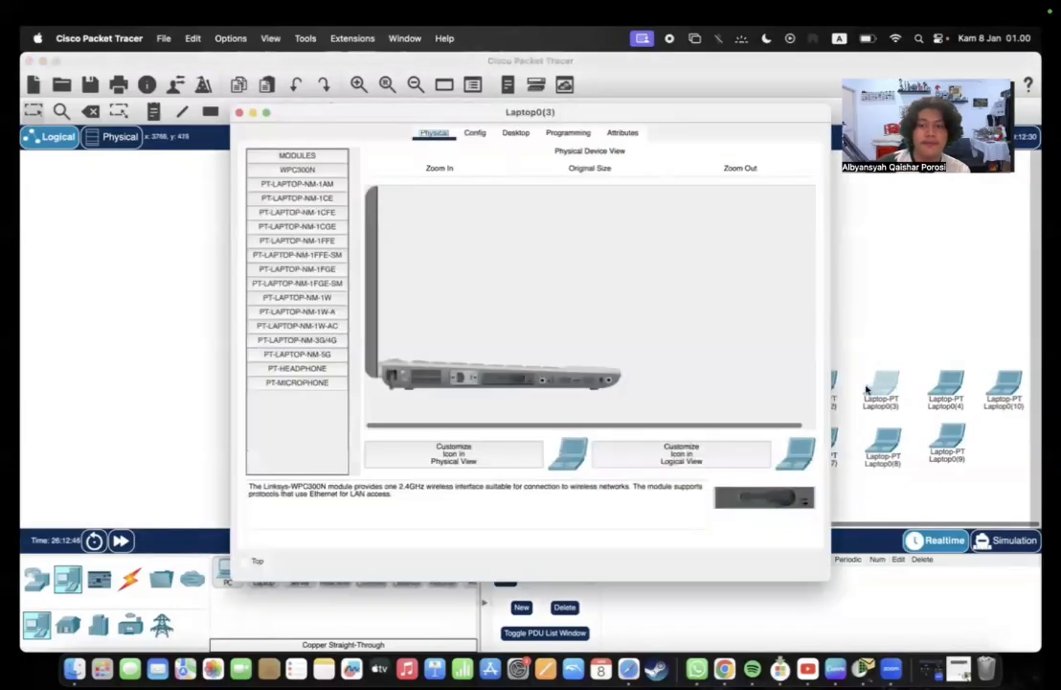
{"action": "left_click", "coordinate": [893, 492]}
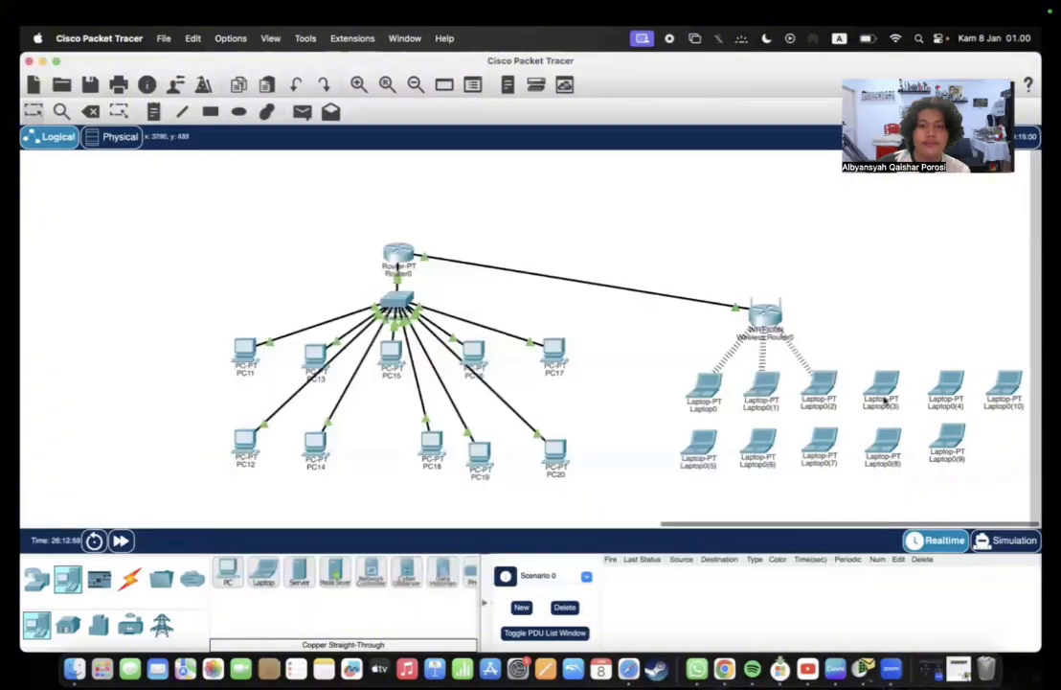
{"action": "left_click", "coordinate": [950, 386]}
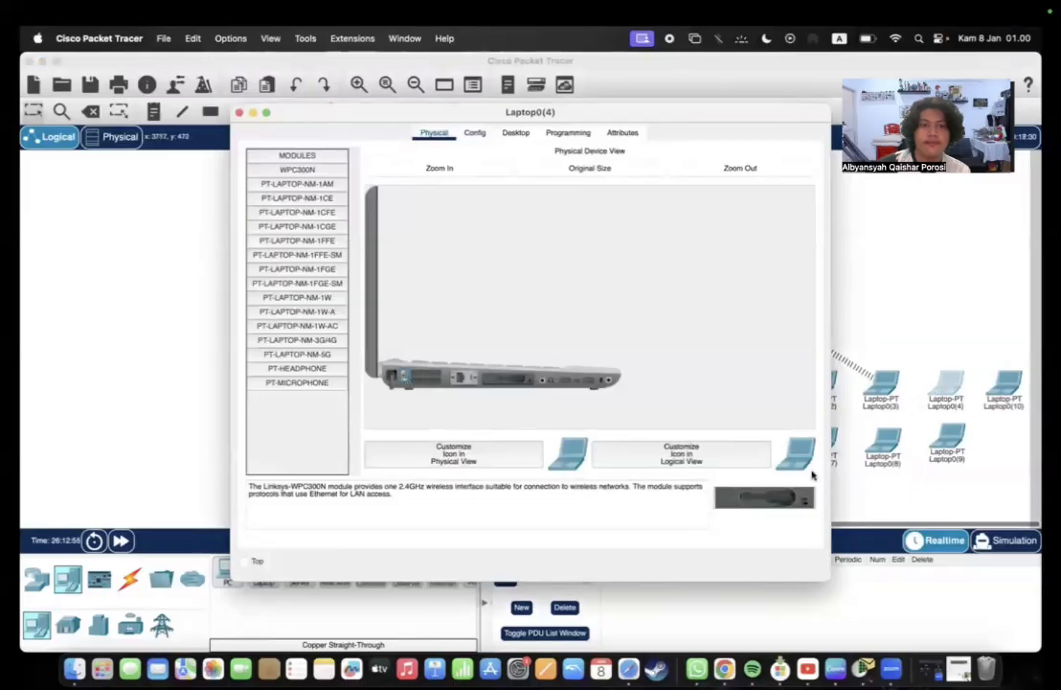
{"action": "left_click", "coordinate": [910, 501]}
{"action": "scroll", "coordinate": [912, 503], "scroll_direction": "down", "scroll_amount": 1}
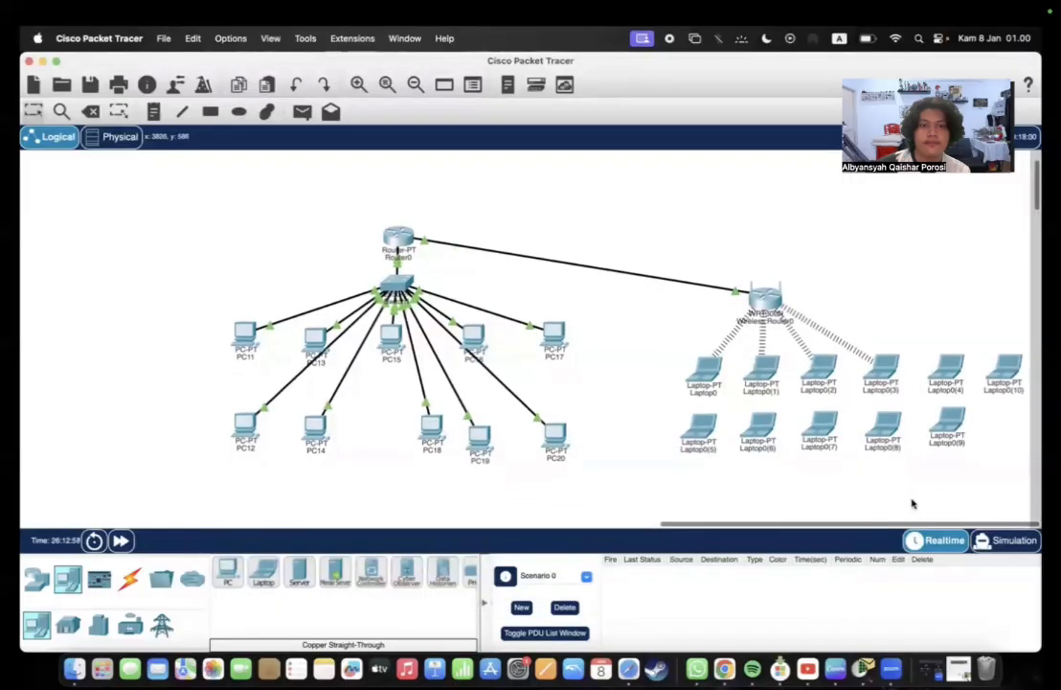
{"action": "left_click", "coordinate": [1001, 374]}
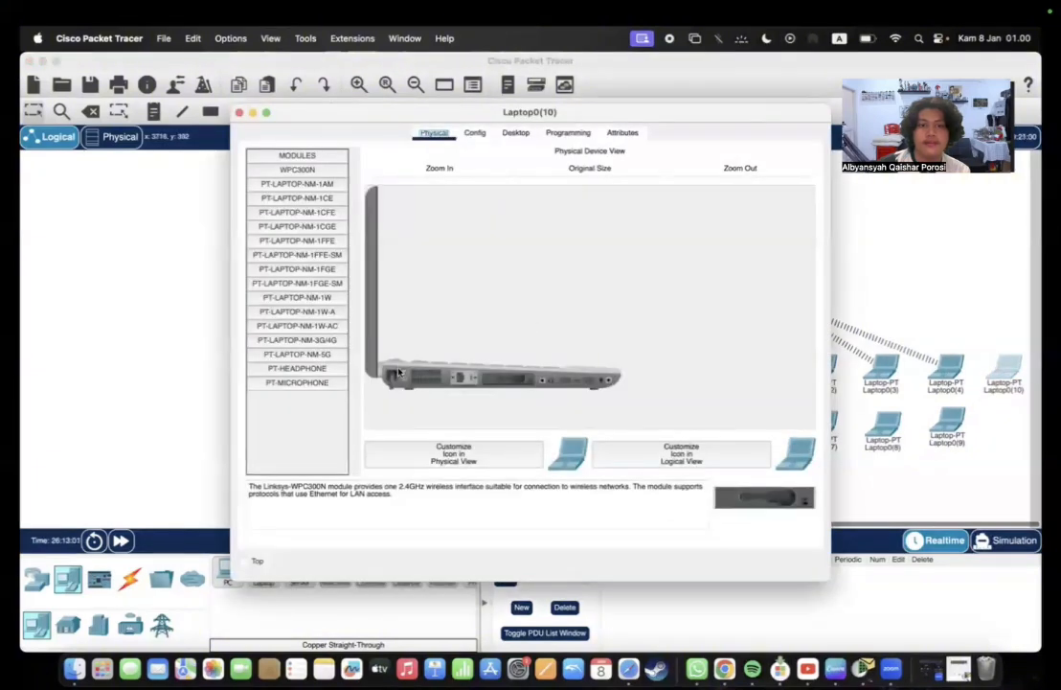
{"action": "left_click", "coordinate": [874, 503]}
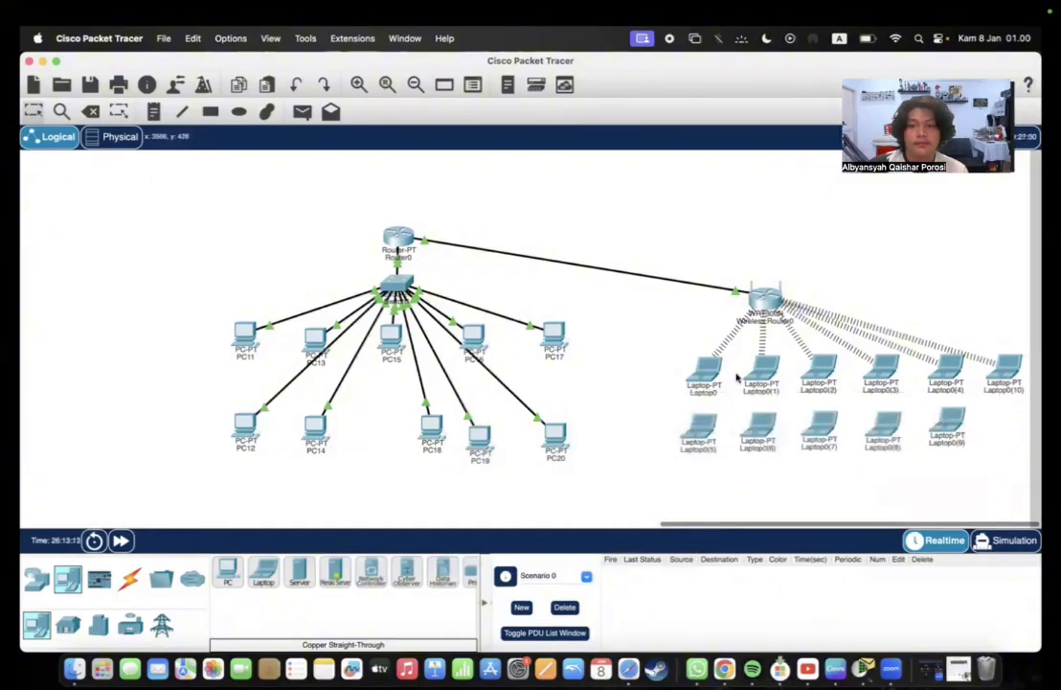
Step: Power on the first three laptops in the lower row: Laptop0(5), Laptop0(6) and Laptop0(7)
{"action": "left_click", "coordinate": [689, 433]}
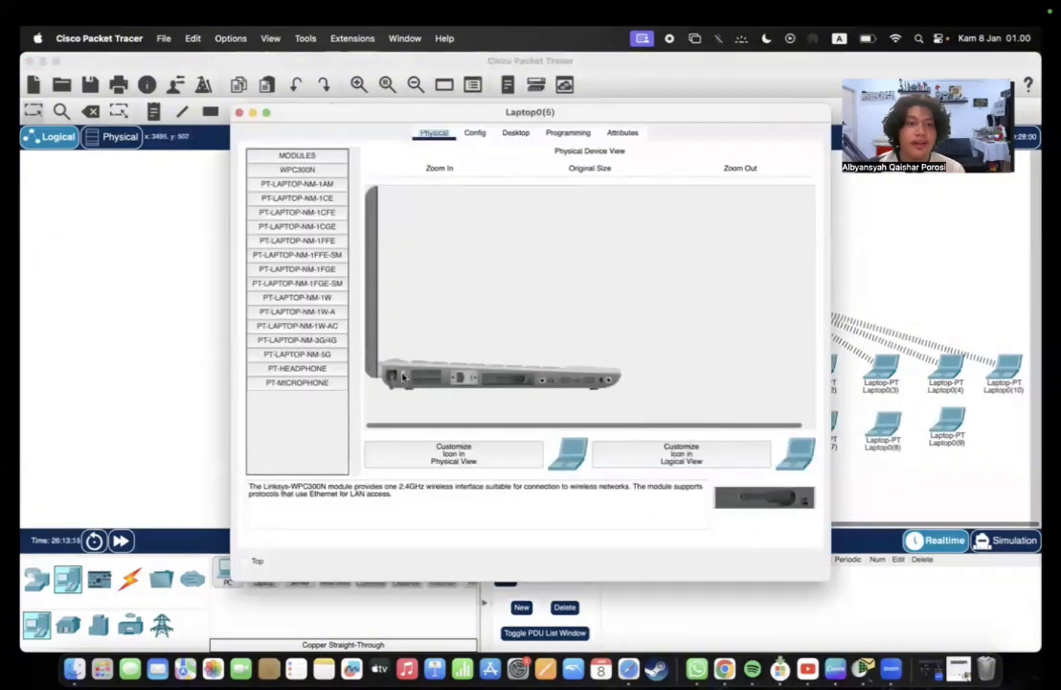
{"action": "left_click", "coordinate": [937, 457]}
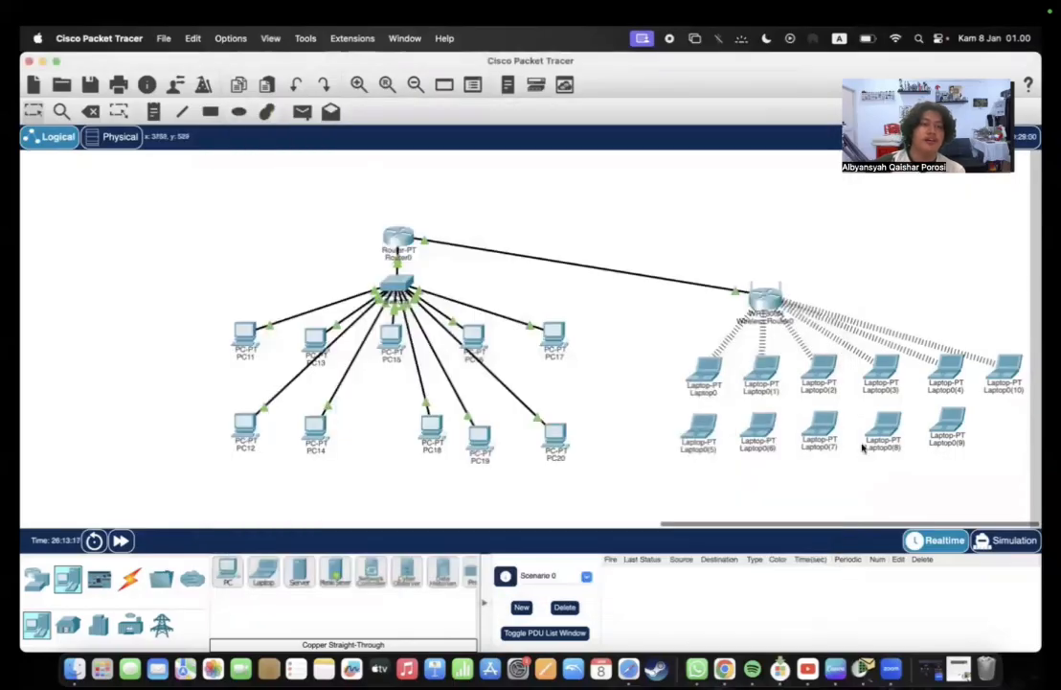
{"action": "left_click", "coordinate": [763, 433]}
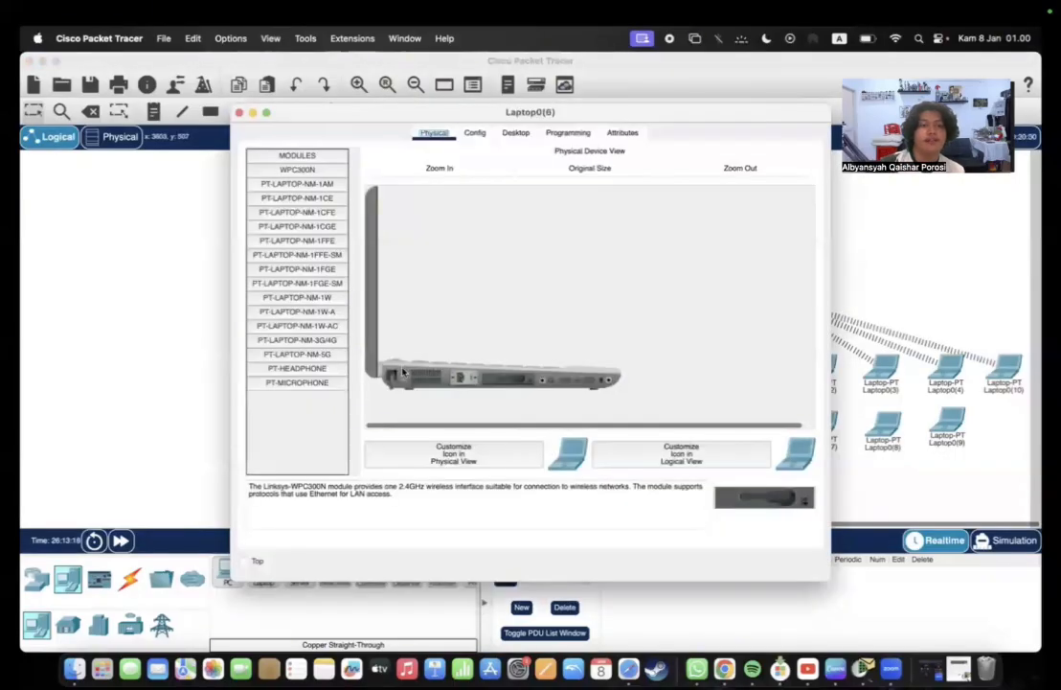
{"action": "left_click", "coordinate": [921, 400]}
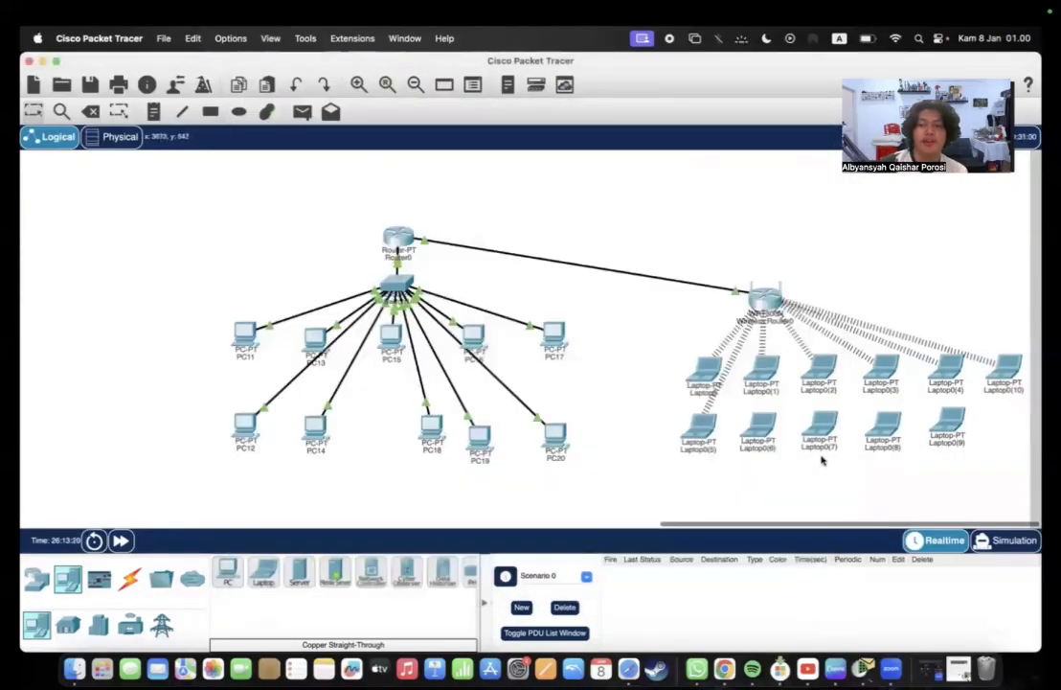
{"action": "left_click", "coordinate": [751, 432]}
{"action": "left_click", "coordinate": [927, 478]}
{"action": "left_click", "coordinate": [817, 433]}
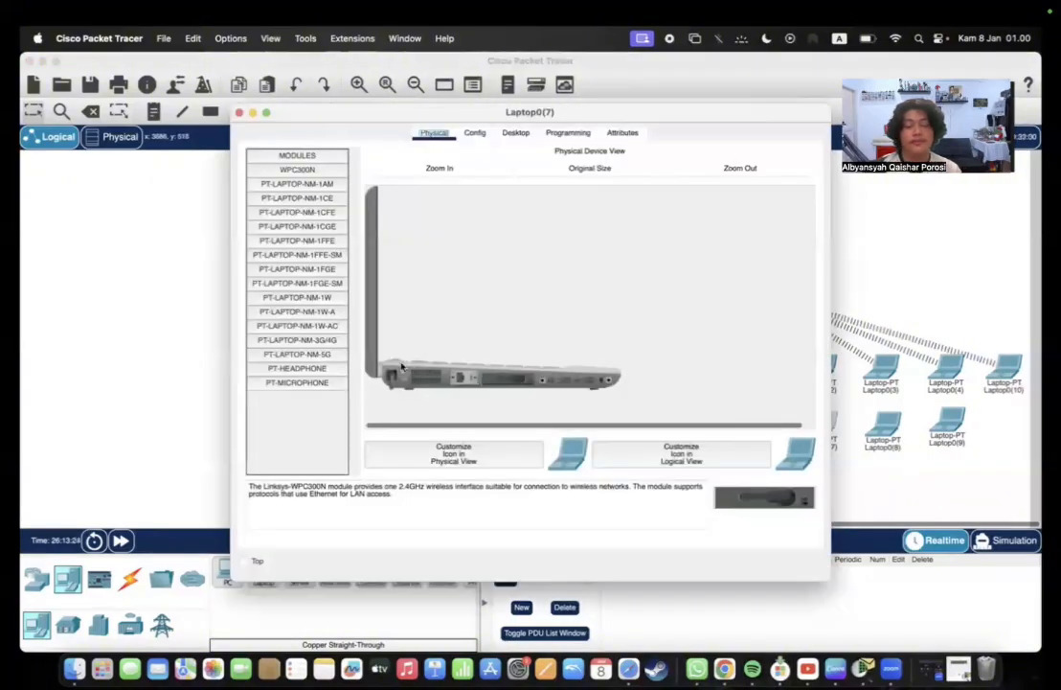
{"action": "left_click", "coordinate": [856, 484]}
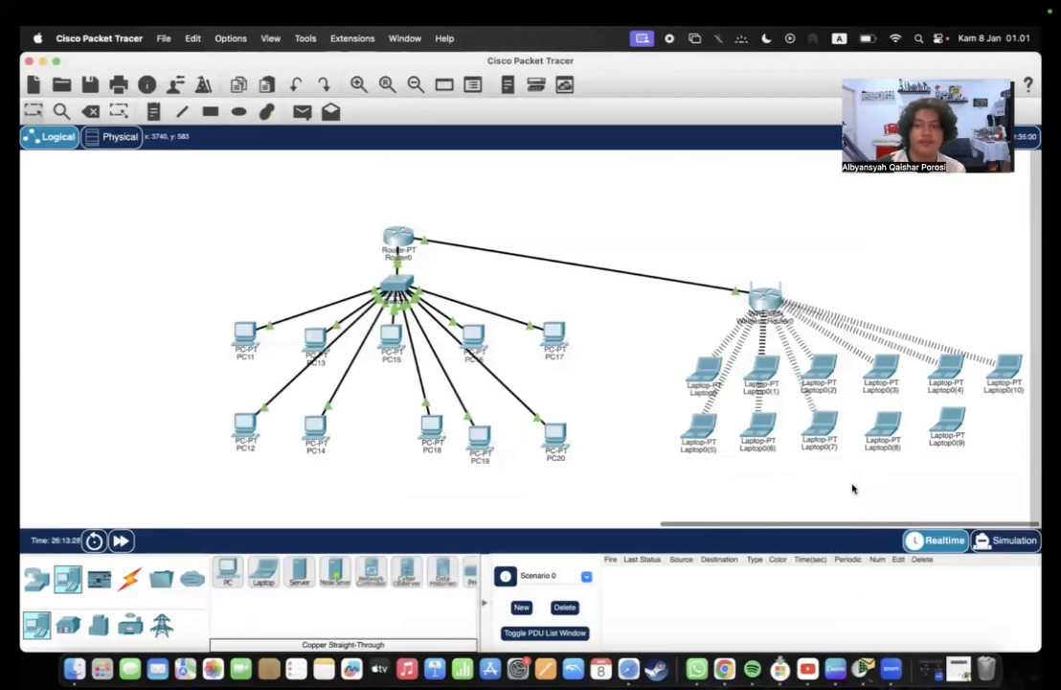
Step: Power on the last two laptops in the lower row, Laptop0(8) and Laptop0(9)
{"action": "left_click", "coordinate": [880, 433]}
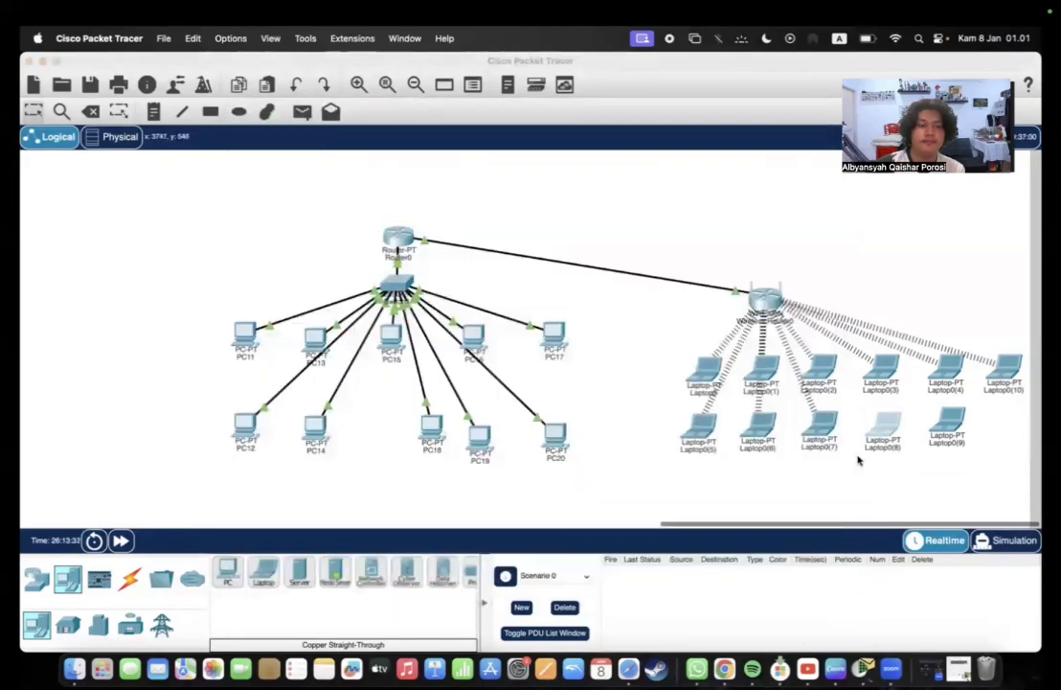
{"action": "left_click", "coordinate": [853, 458]}
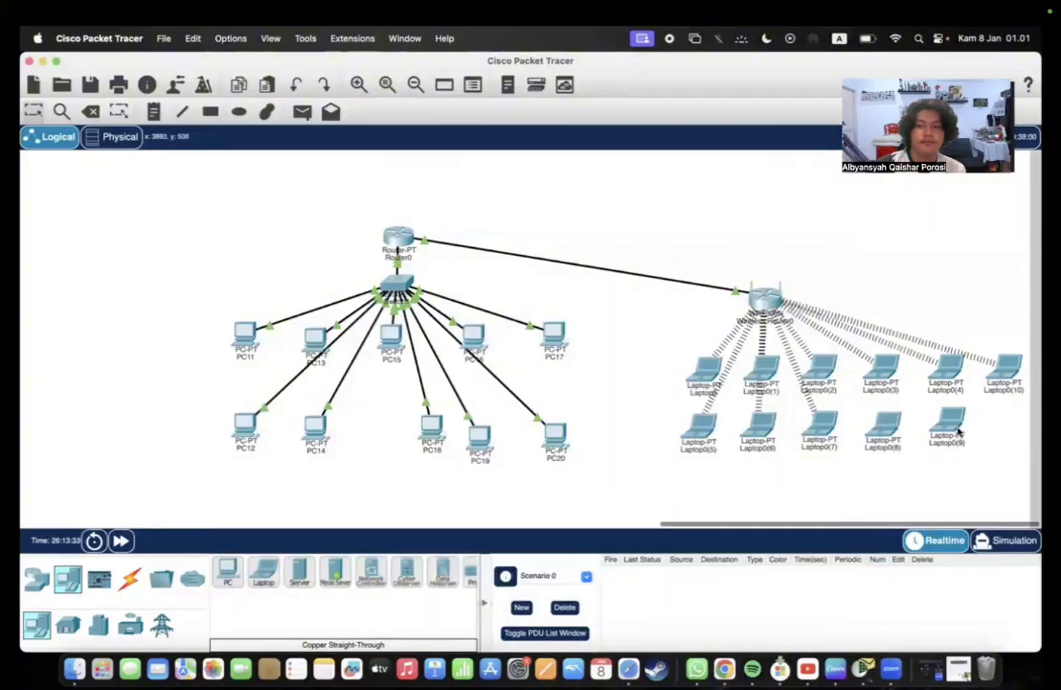
{"action": "left_click", "coordinate": [948, 426]}
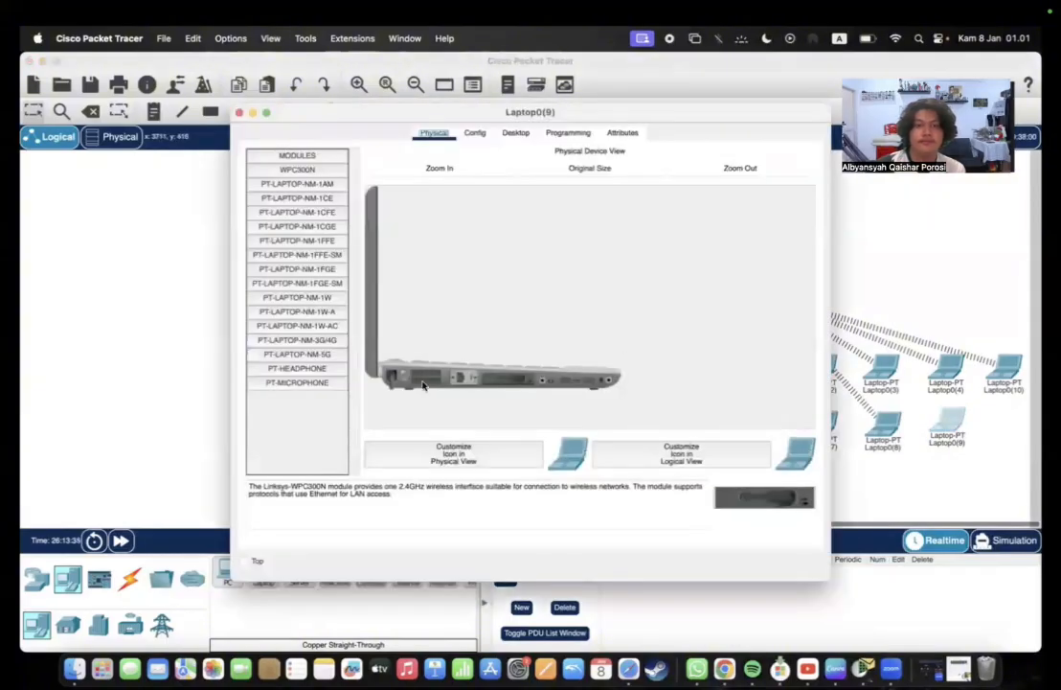
{"action": "left_click", "coordinate": [897, 442]}
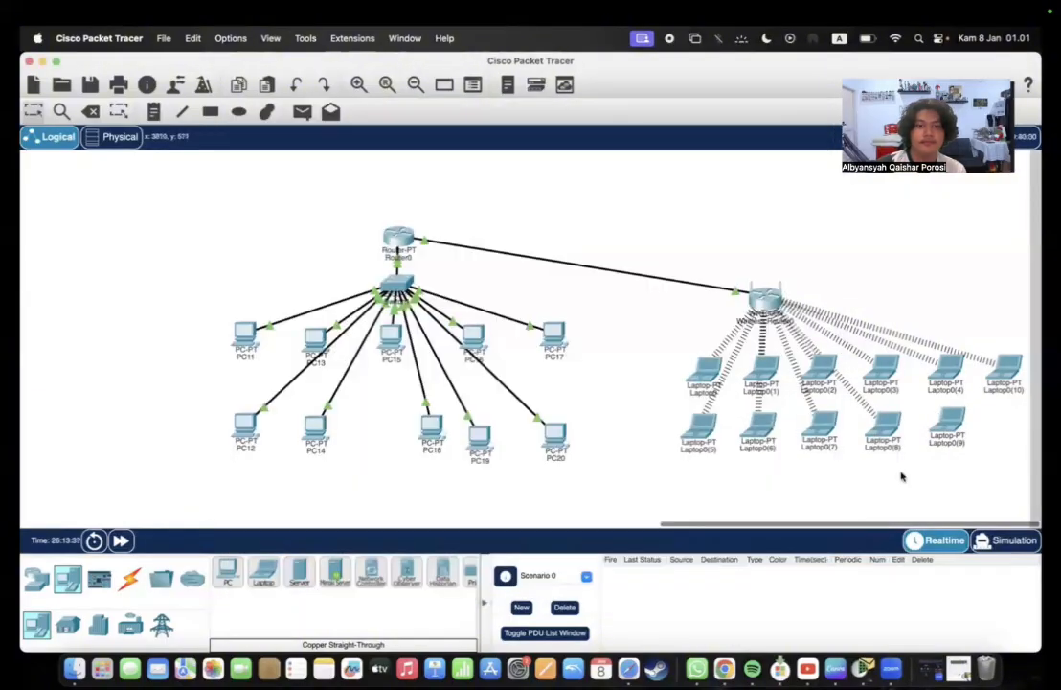